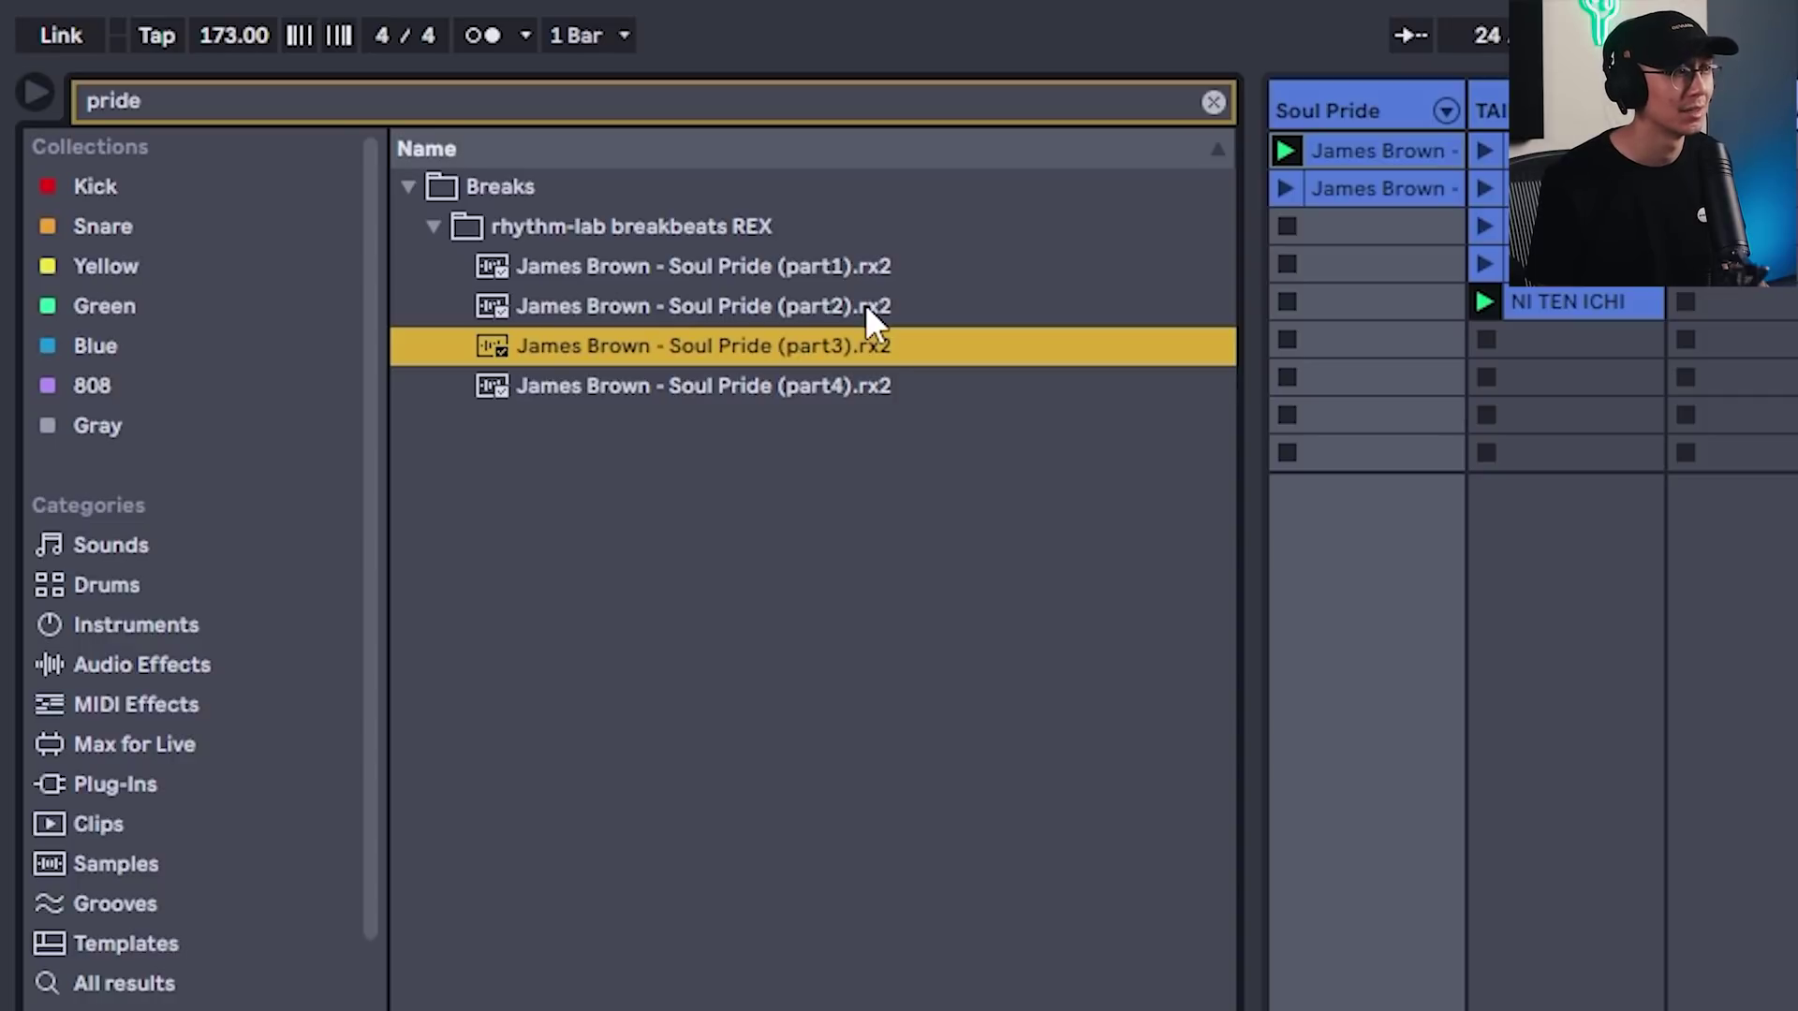
# - Preview the Soul Pride part2 break from the 'pride' search results
pyautogui.click(865, 305)
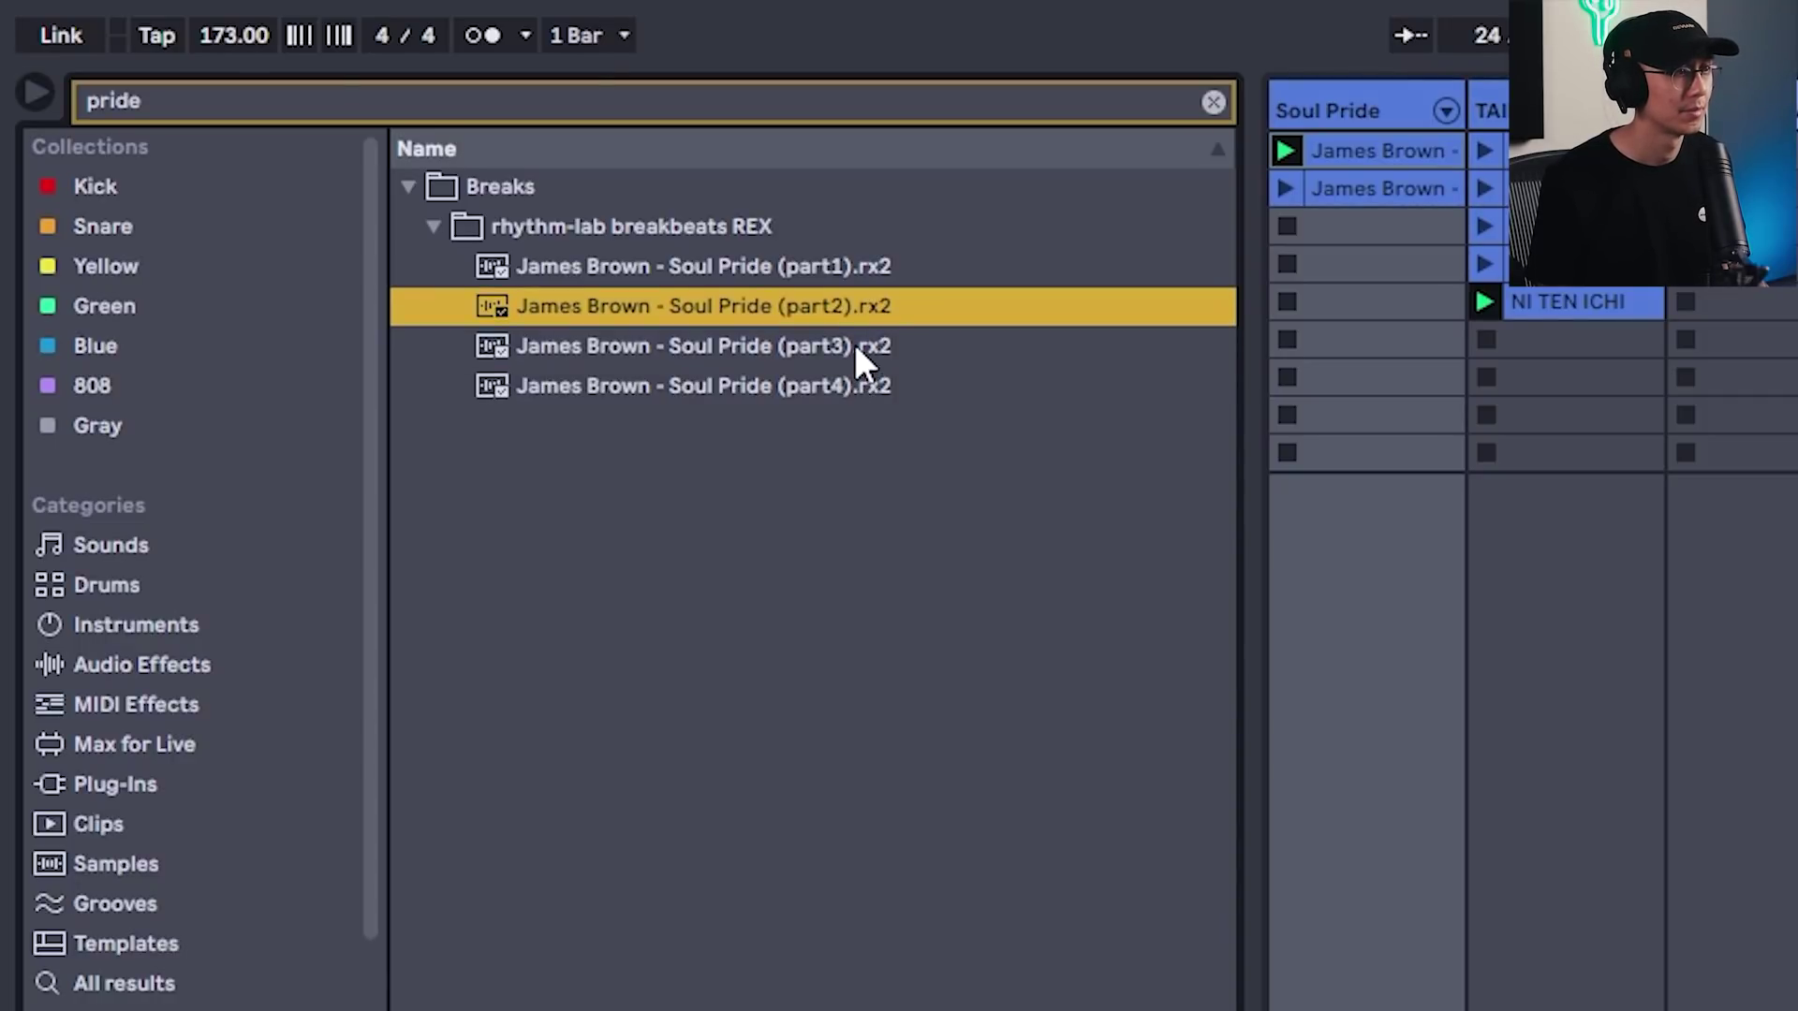
# - Preview Soul Pride part3, then slice it onto a new MIDI track
pyautogui.click(854, 345)
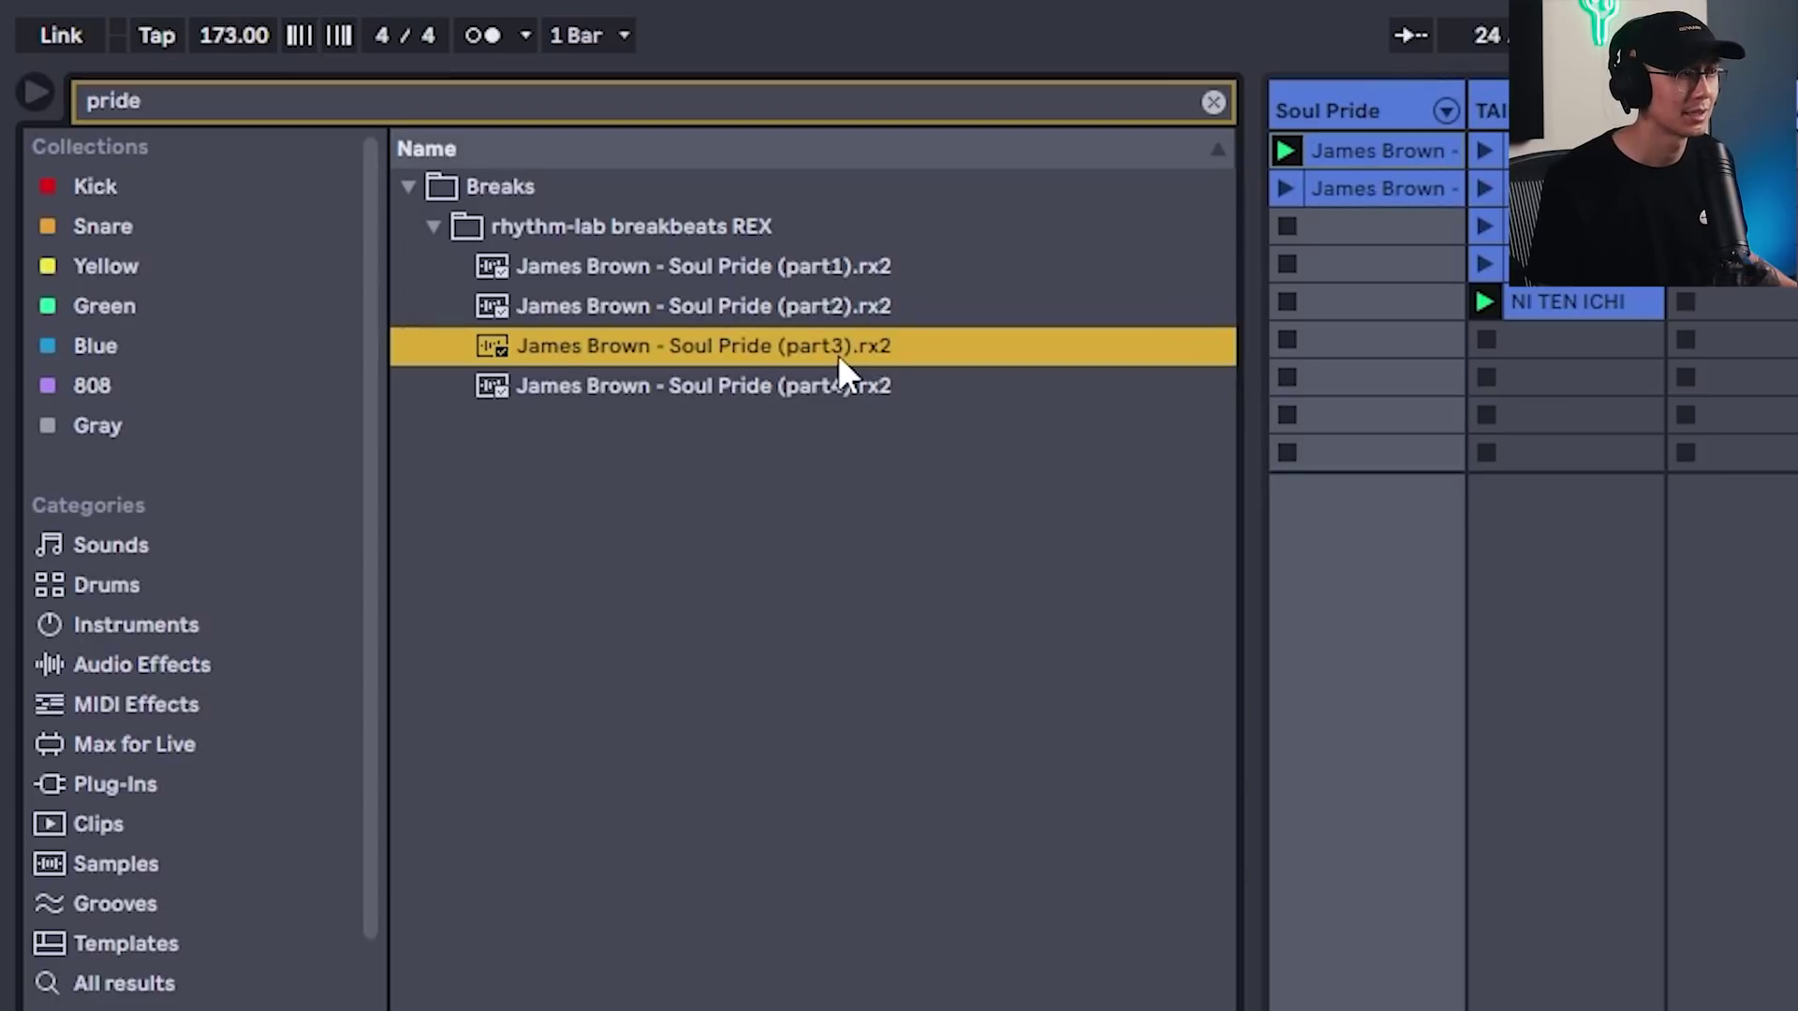
pyautogui.rightClick(839, 356)
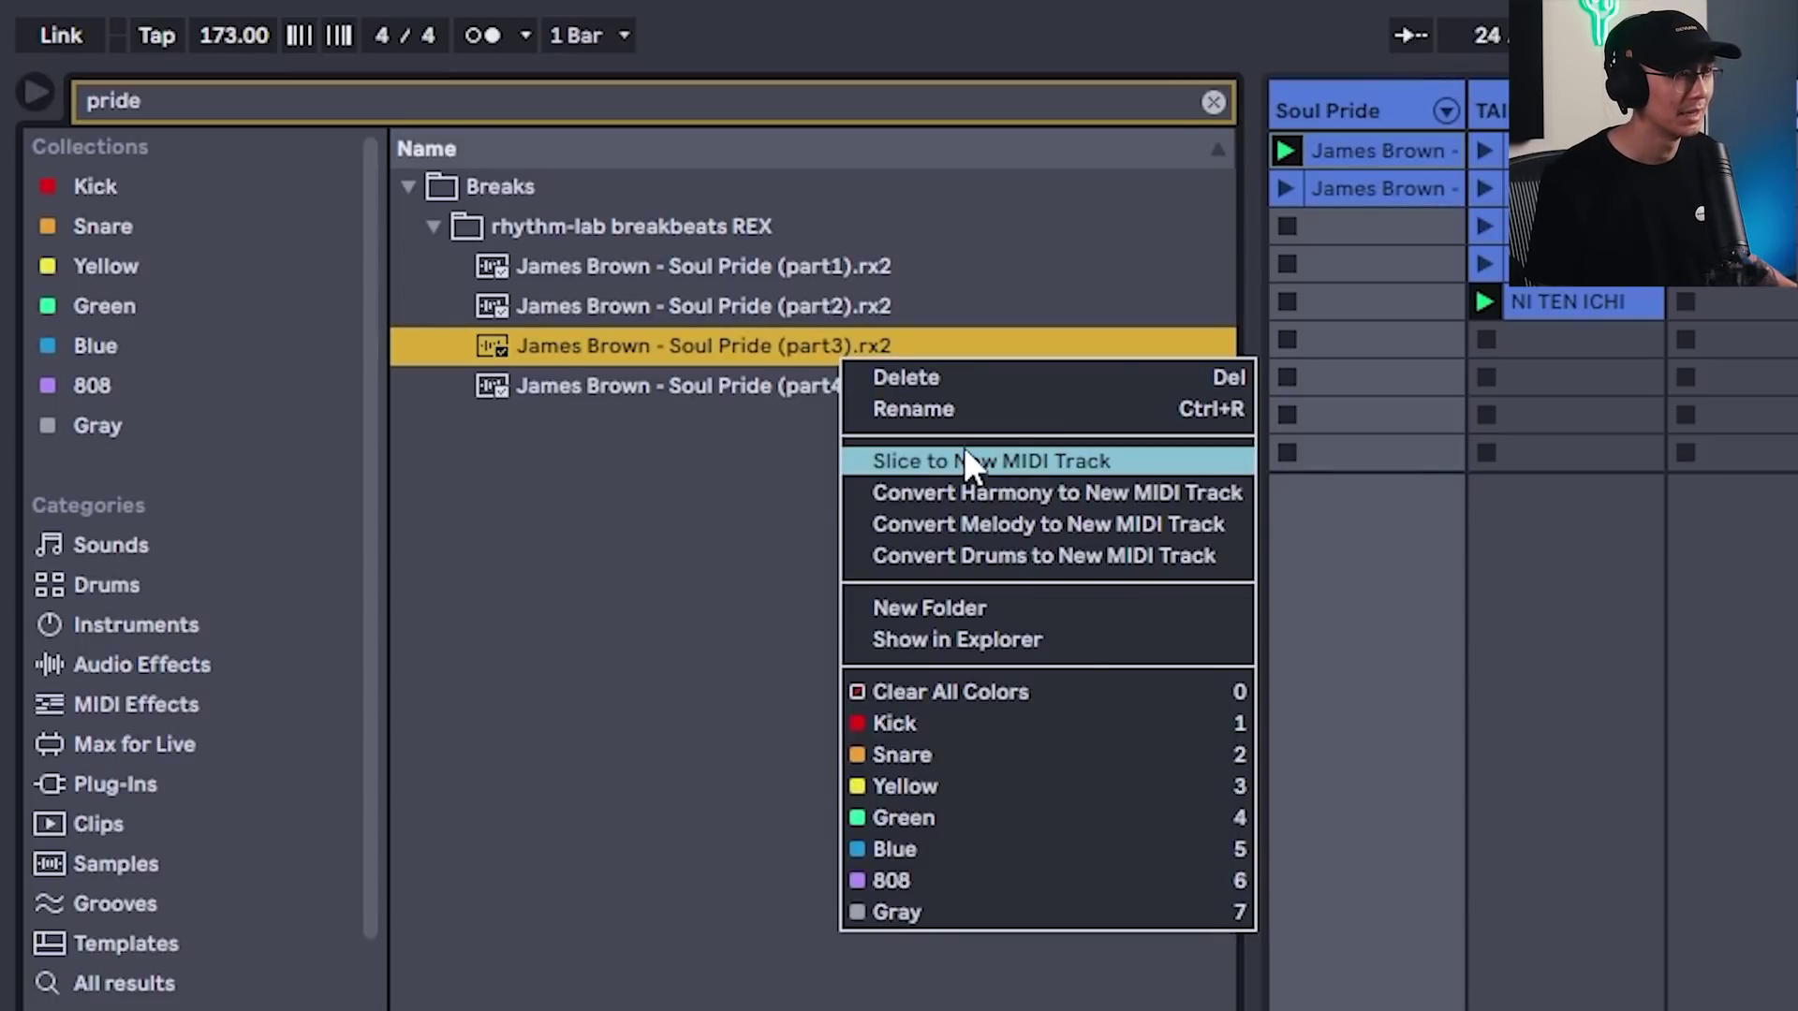
pyautogui.click(1368, 155)
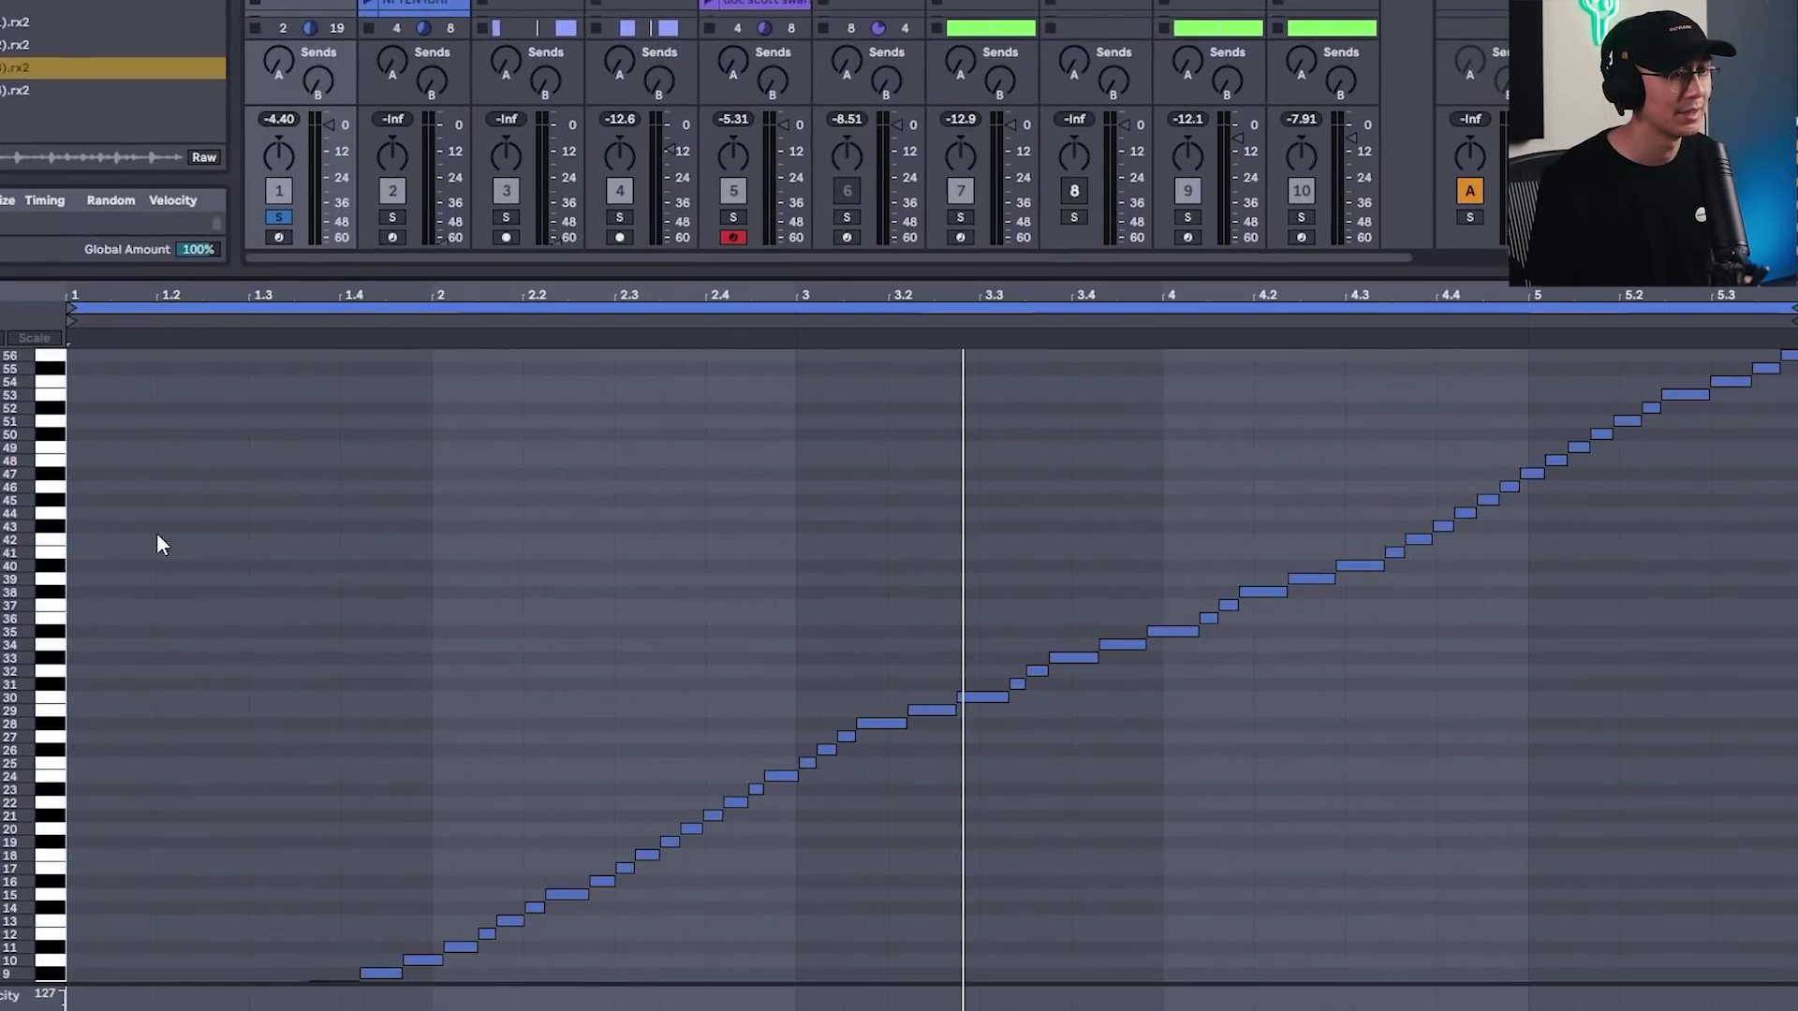
# - Play the sliced Soul Pride part3 break from the start of its slices
pyautogui.scroll(-4, 187, 553)
pyautogui.moveTo(497, 273); pyautogui.dragTo(496, 1)
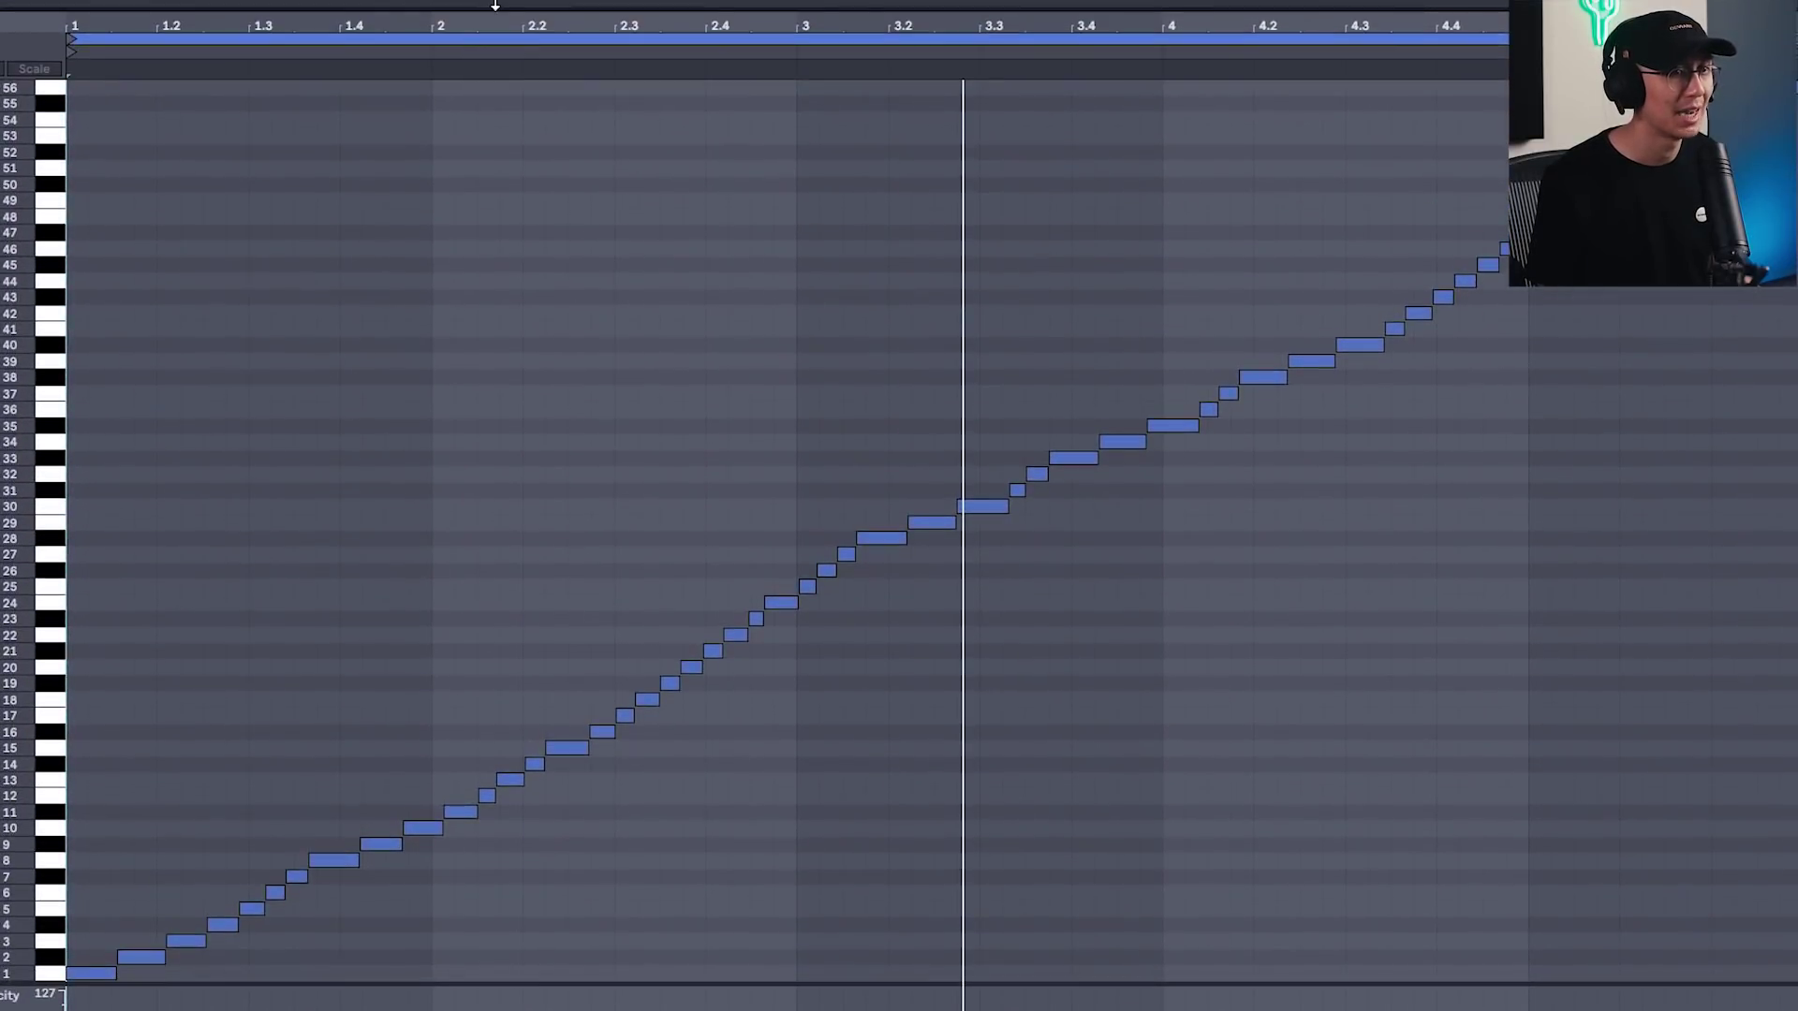
pyautogui.click(397, 396)
pyautogui.press('space')
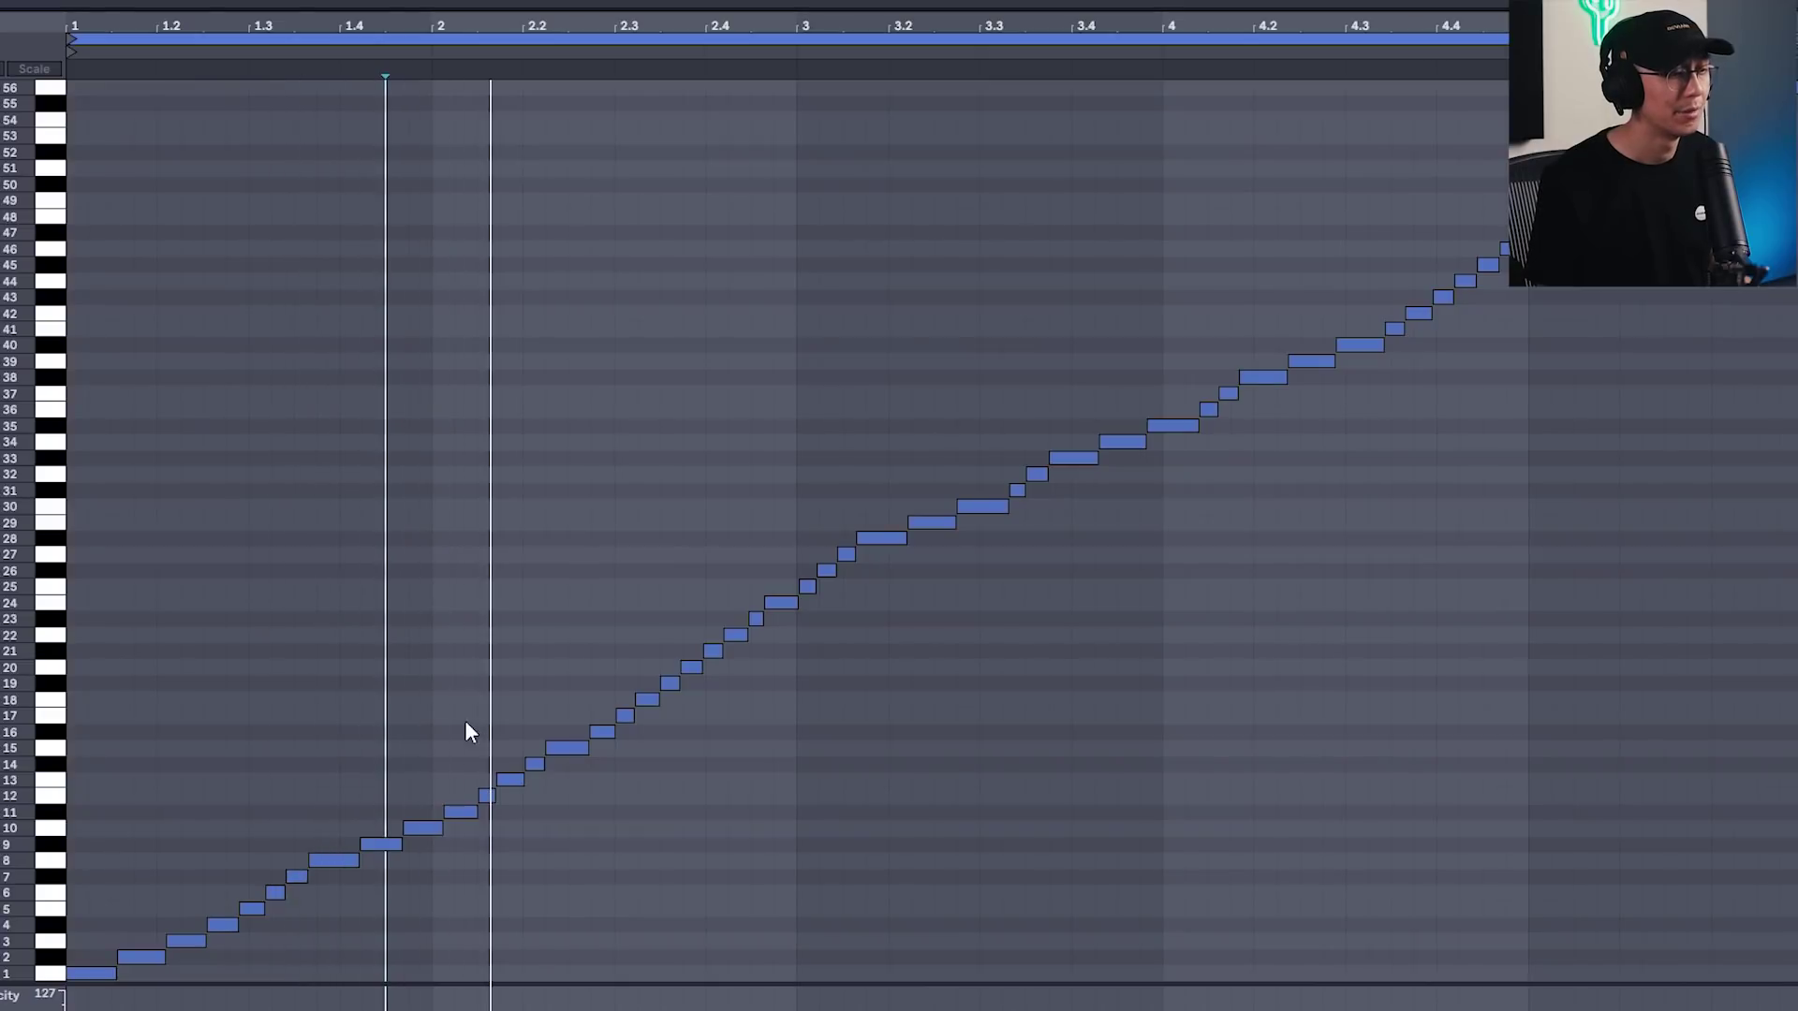
# - Delete every slice note after bar 2 and loop the clip to its first bar
pyautogui.moveTo(444, 855); pyautogui.dragTo(1498, 73)
pyautogui.press('Delete')
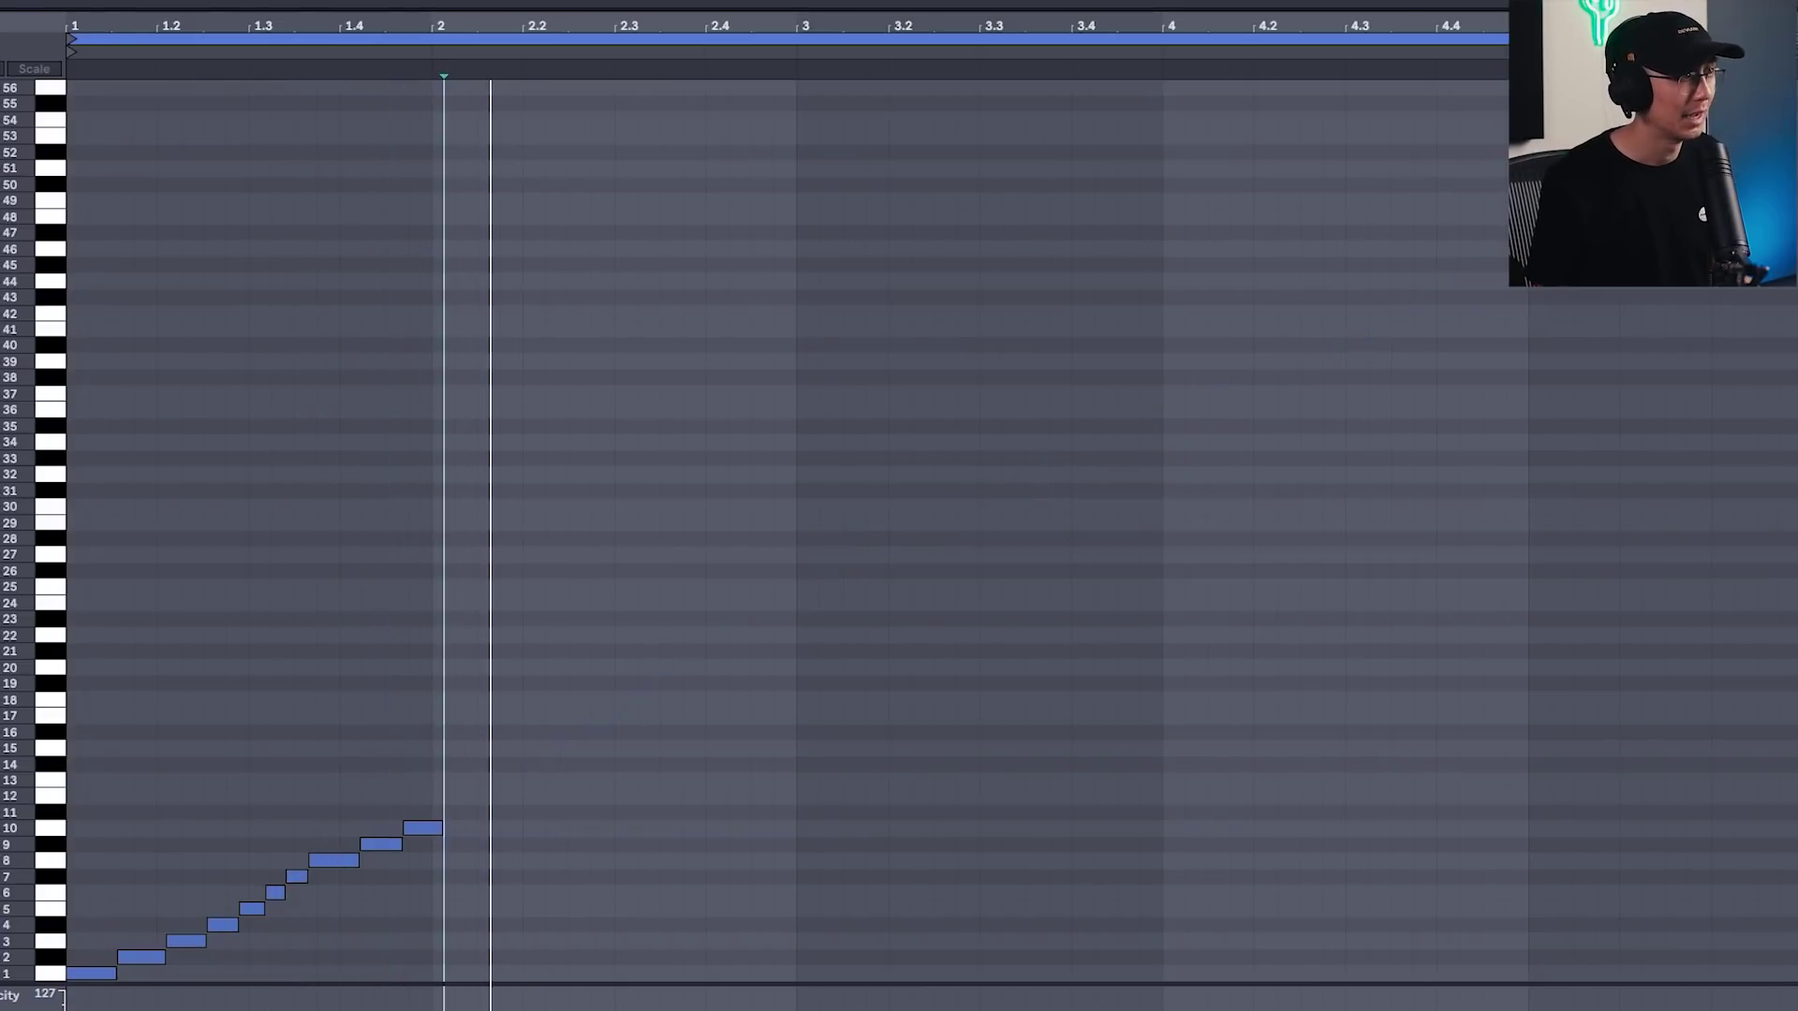
pyautogui.hotkey('ctrl', 'l')
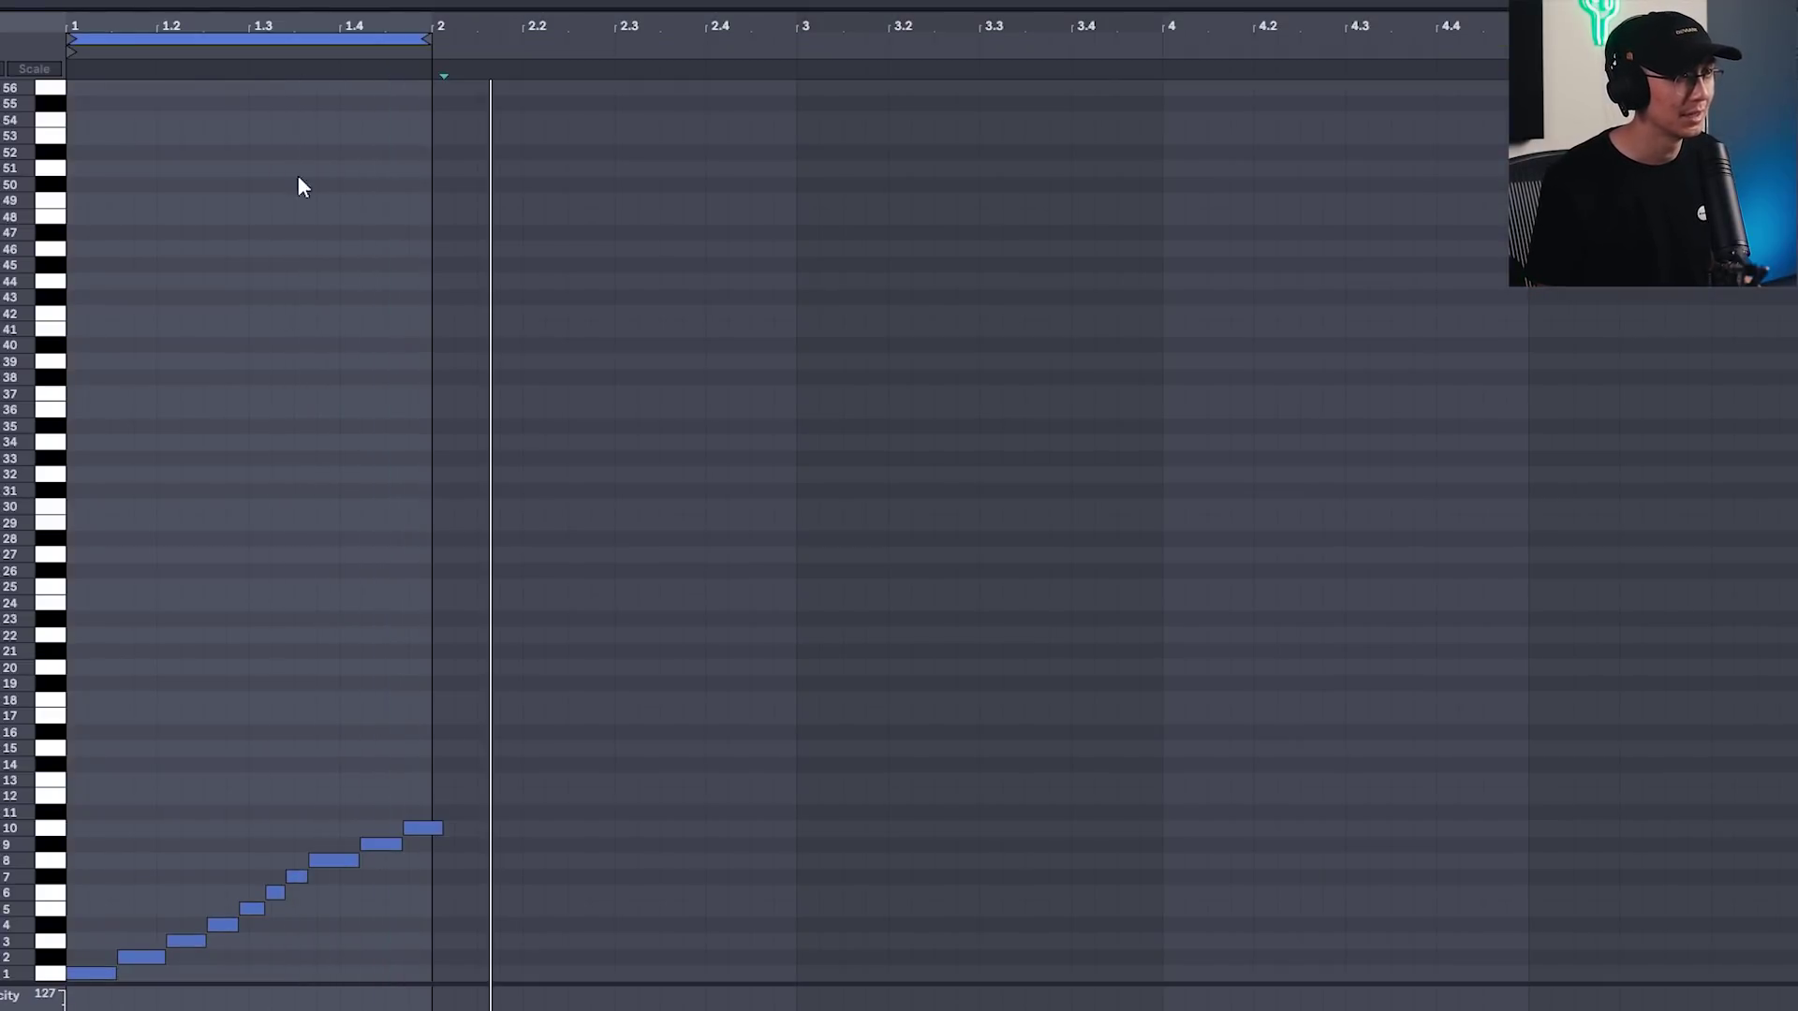
pyautogui.press('z')
pyautogui.click(908, 557)
# - Quantize Slices 2, 3, 8, 9 and 10 to the grid and play the loop
pyautogui.scroll(3, 452, 541)
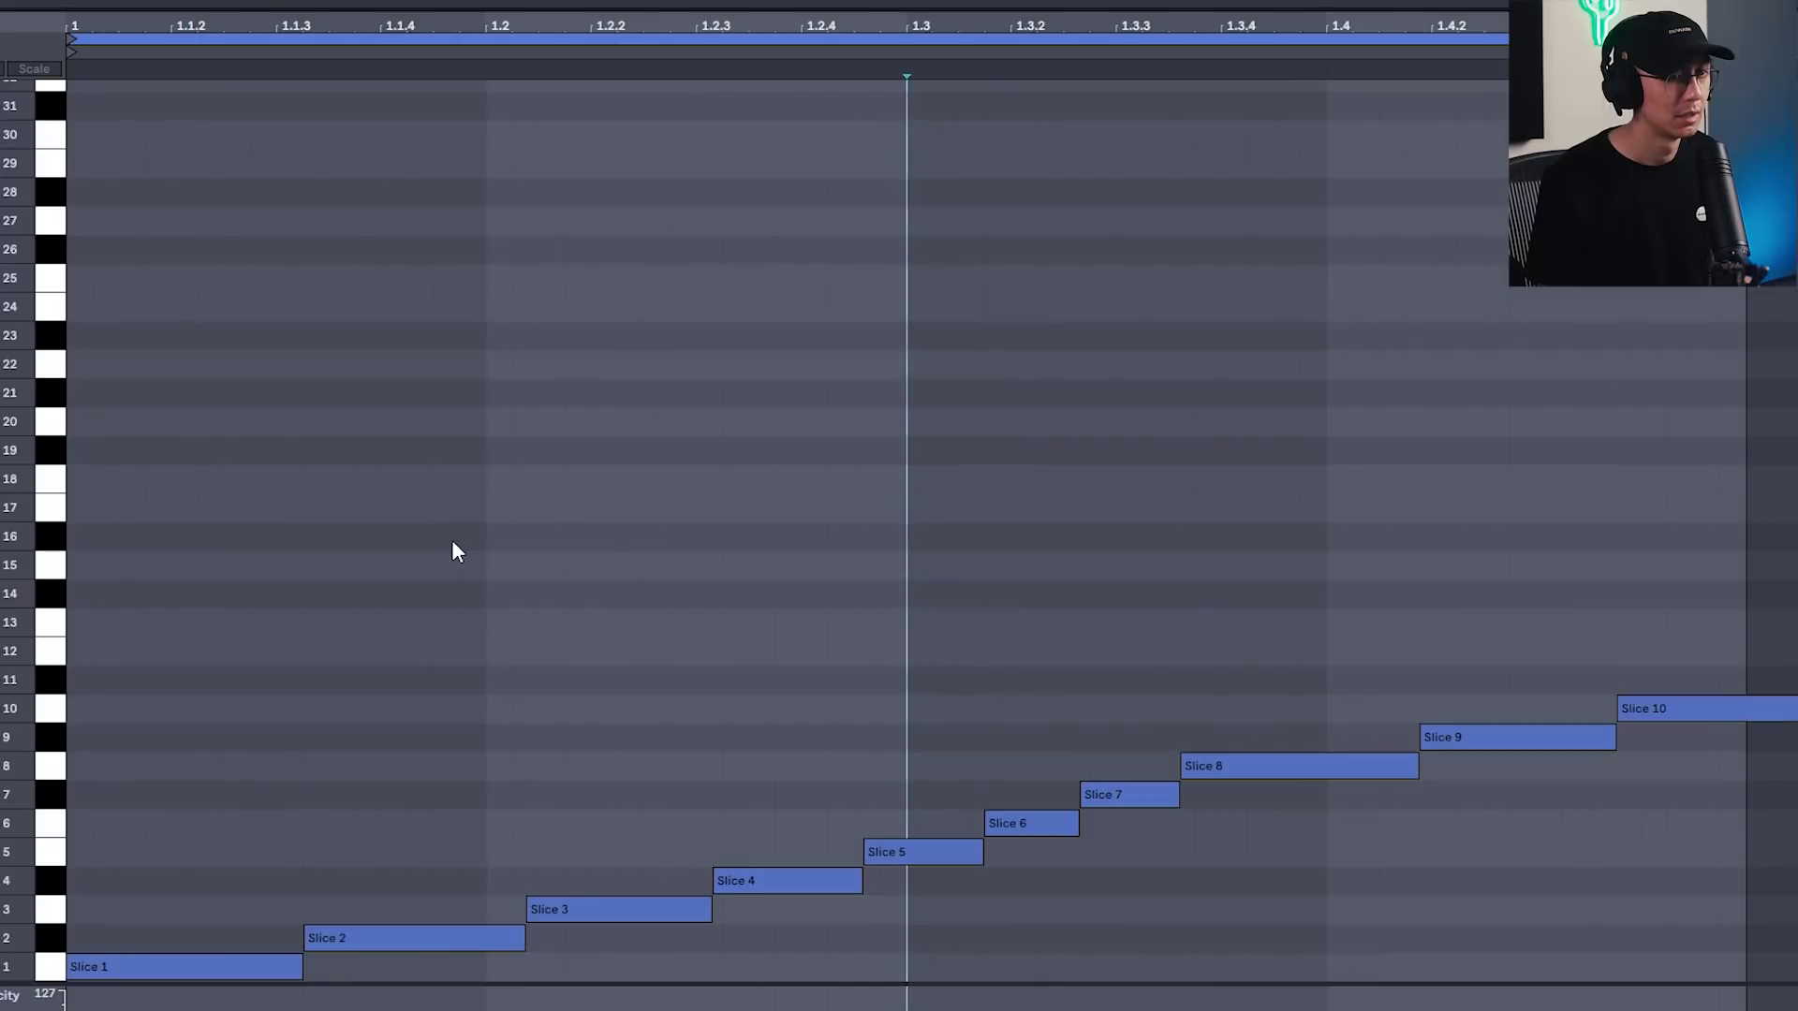
pyautogui.press('space')
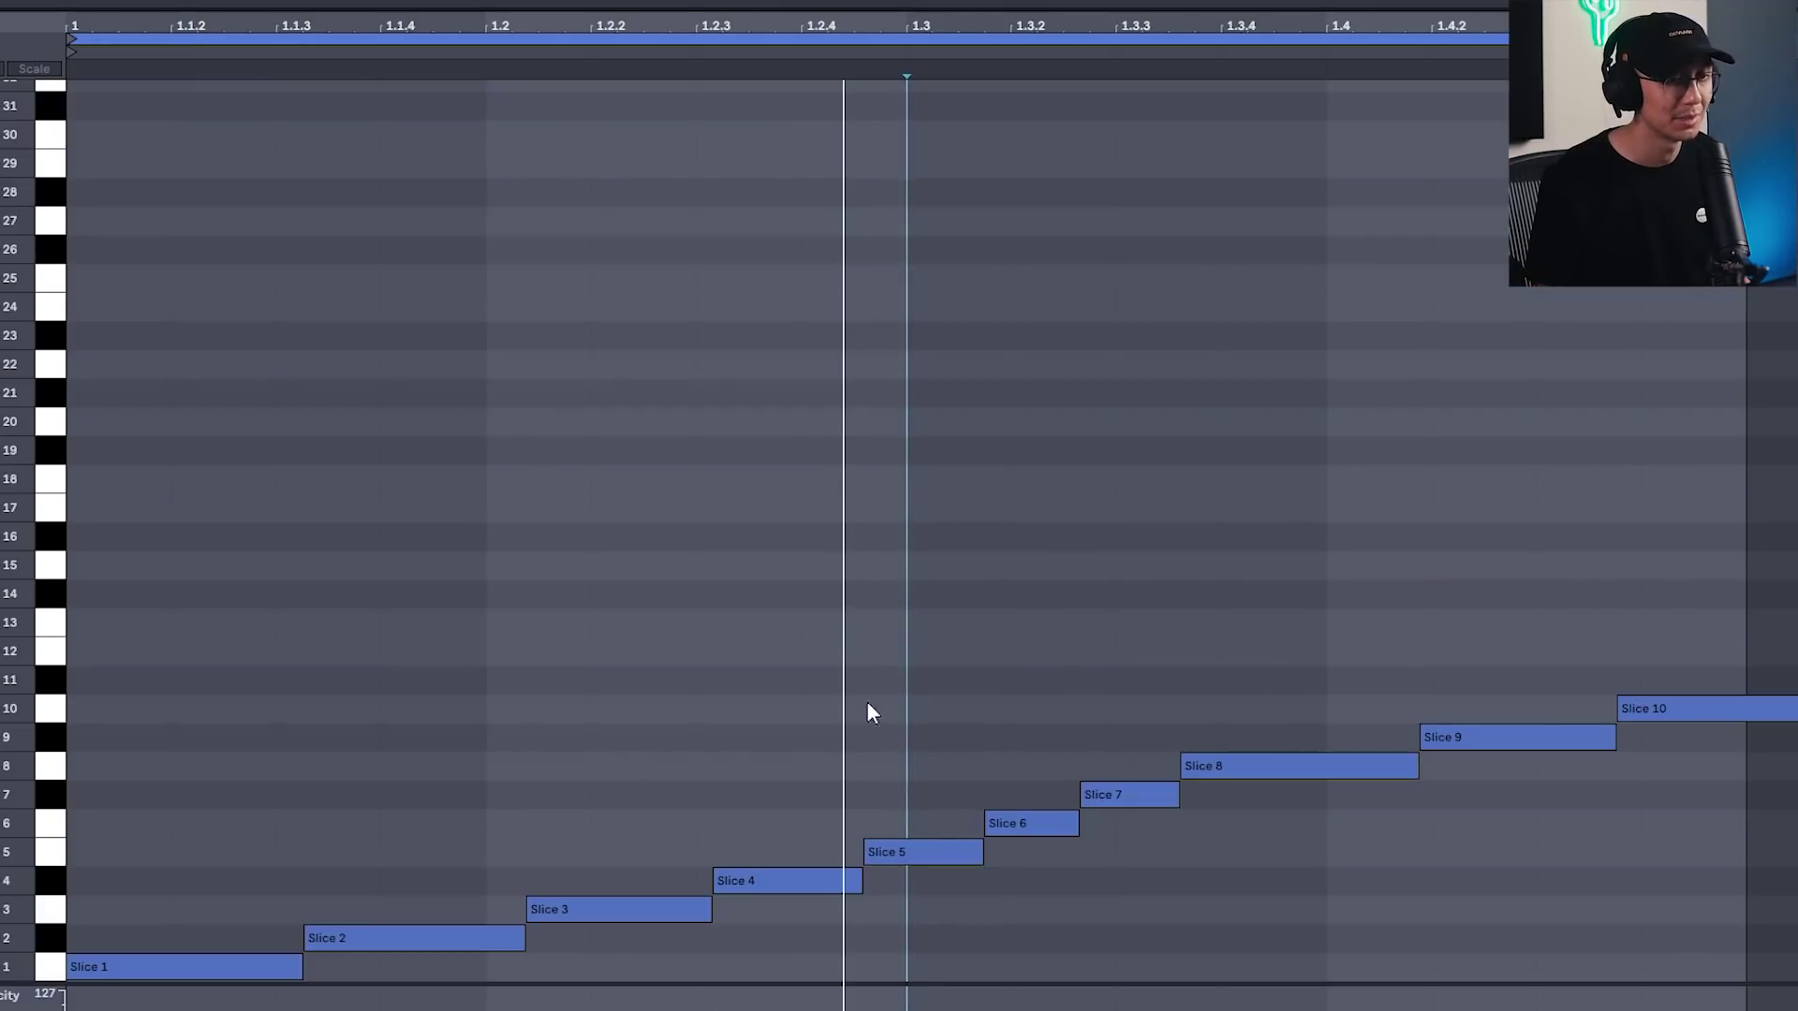
pyautogui.moveTo(1688, 565); pyautogui.dragTo(1402, 826)
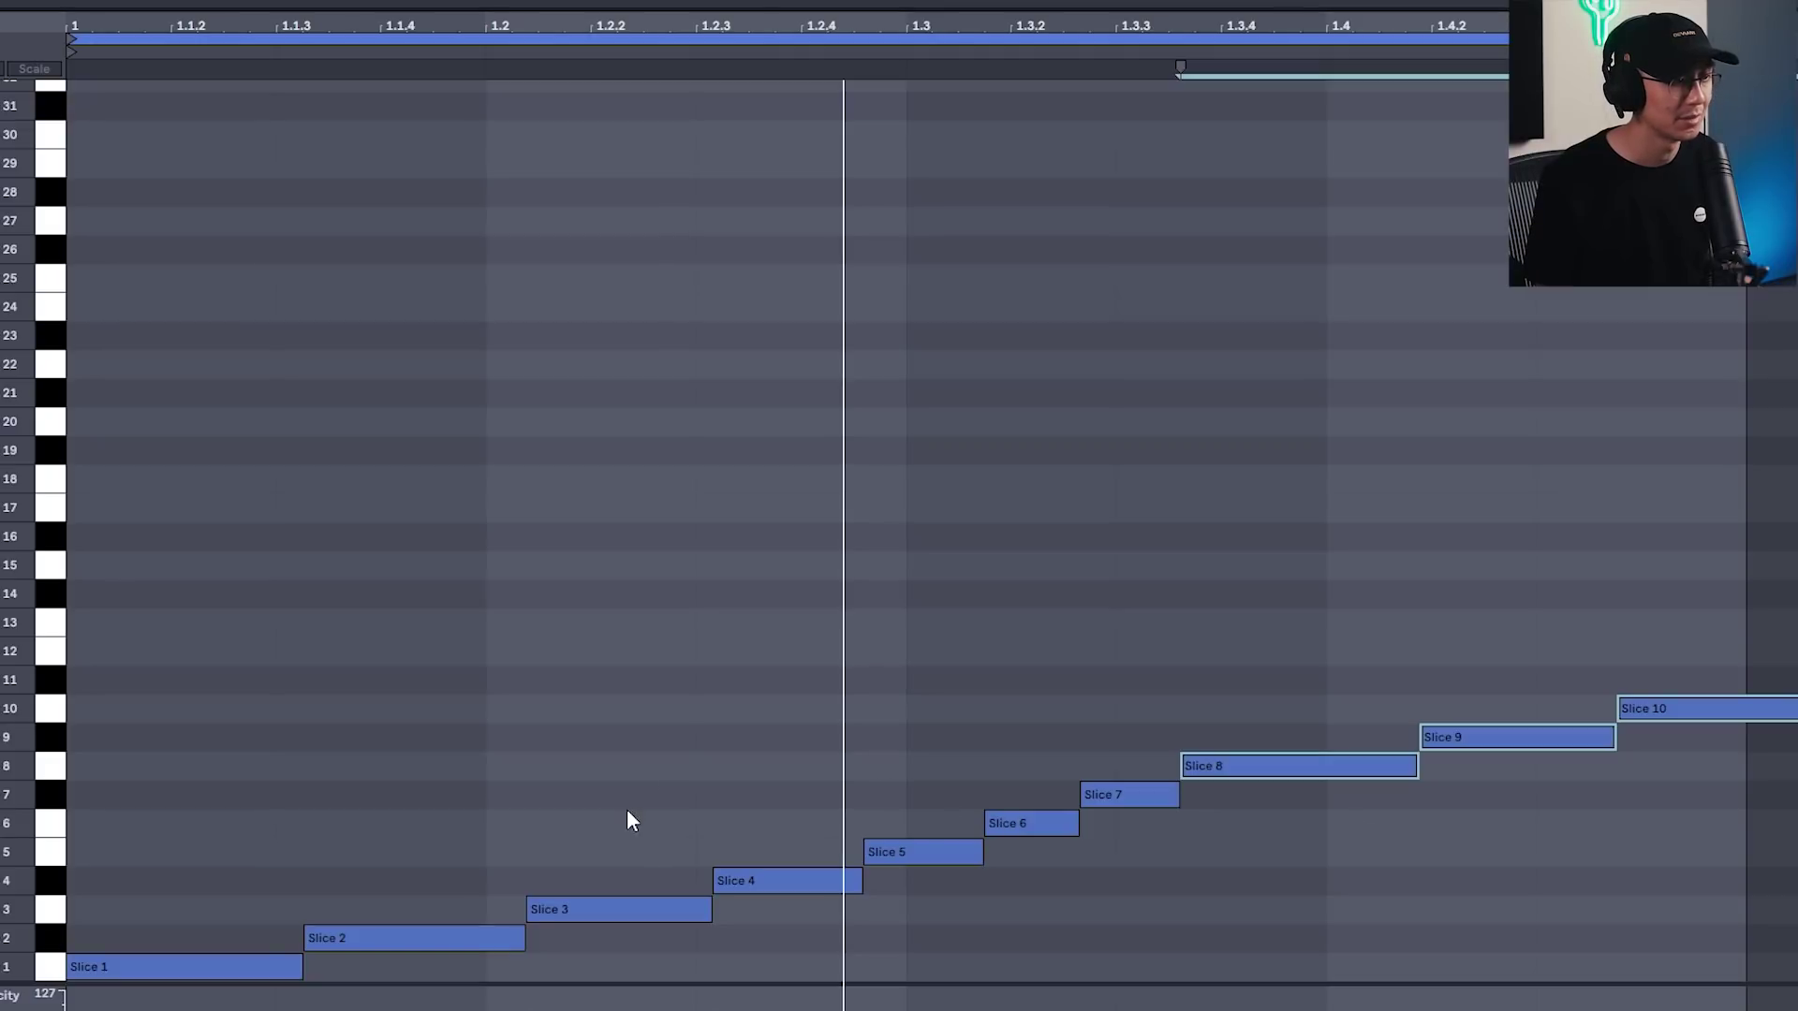
pyautogui.moveTo(626, 809); pyautogui.dragTo(455, 952)
pyautogui.hotkey('ctrl', 'u')
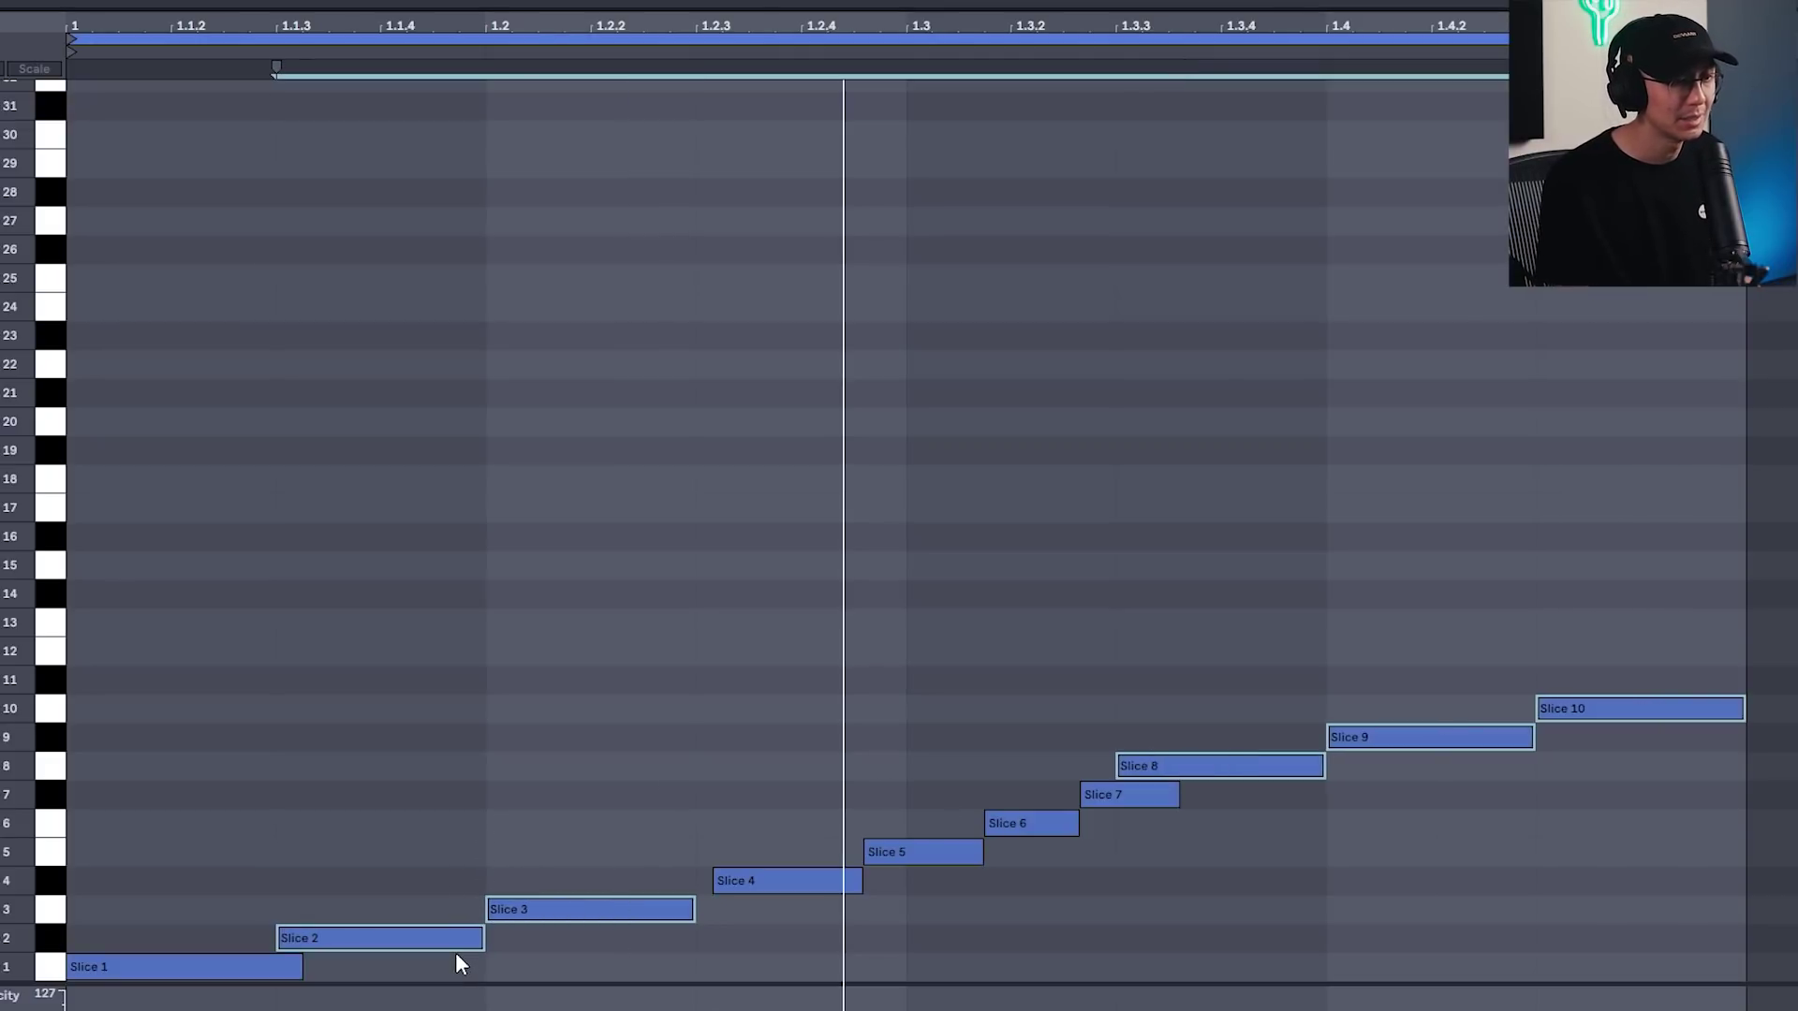
pyautogui.press('space')
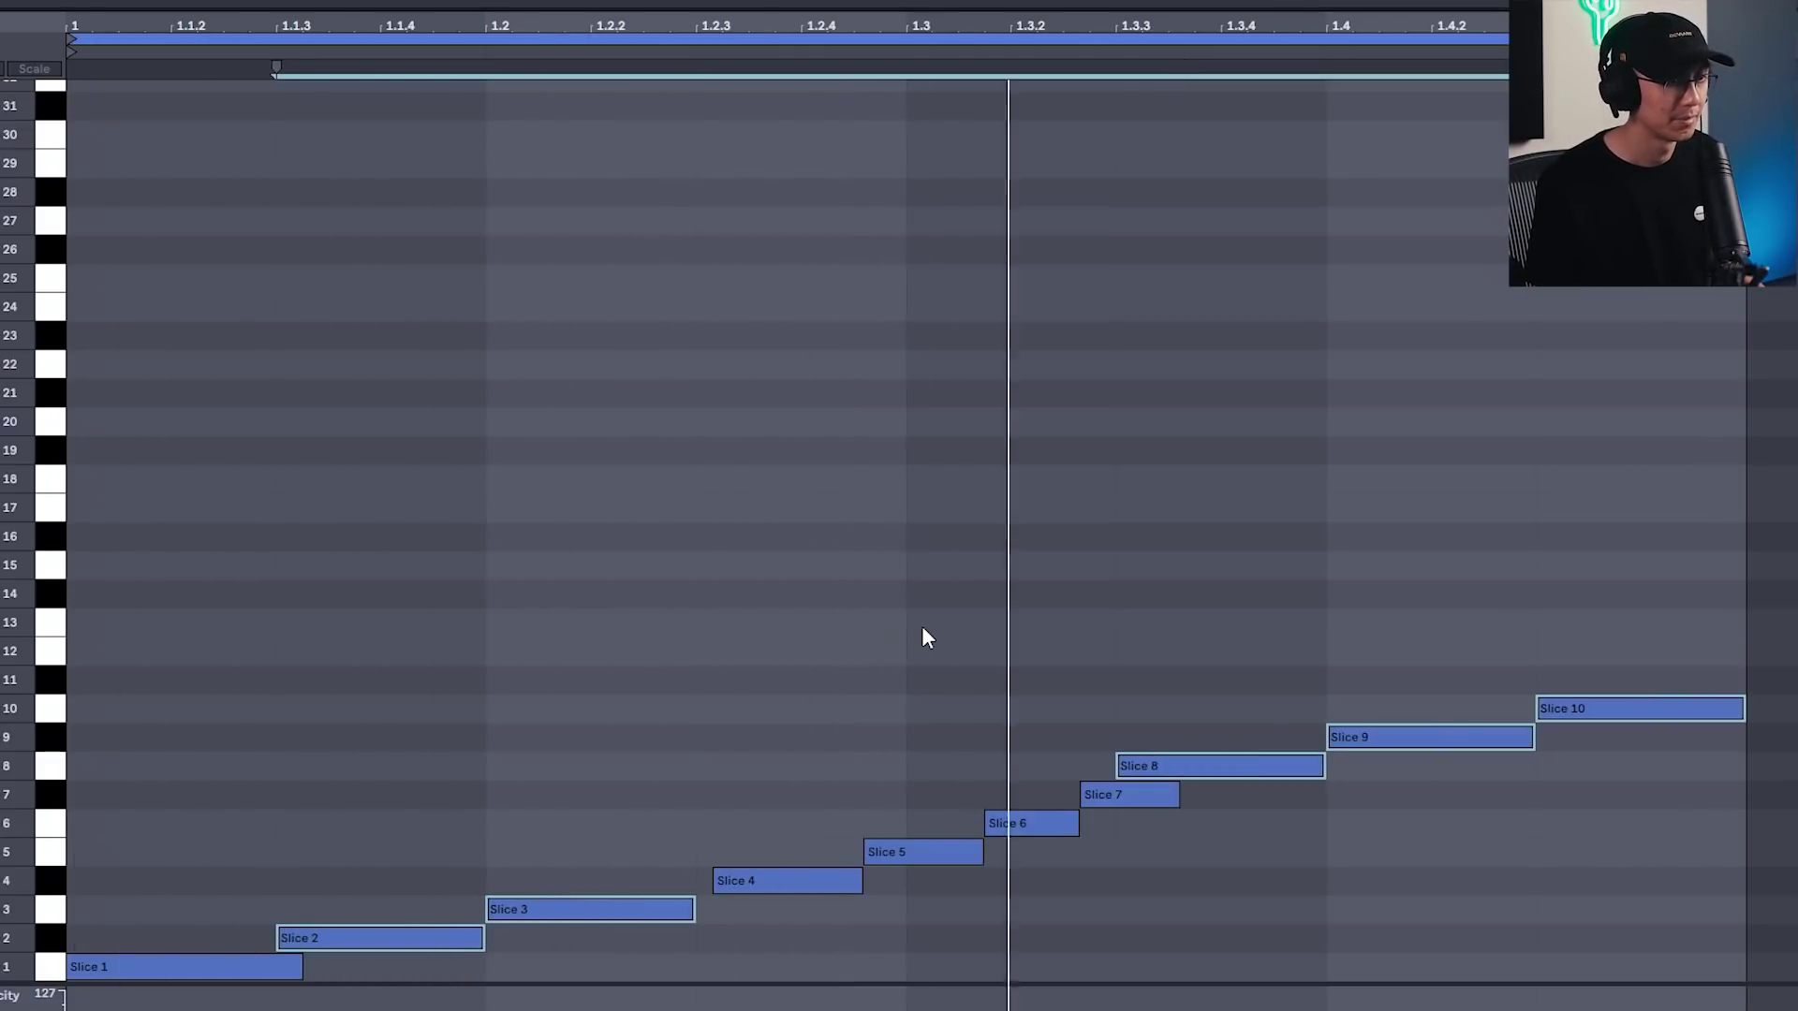
# - Shift Slices 4–7 earlier, with Slices 6–7 starting at 1.3 and Slice 5 near 1.2.4
pyautogui.moveTo(756, 884); pyautogui.dragTo(739, 884)
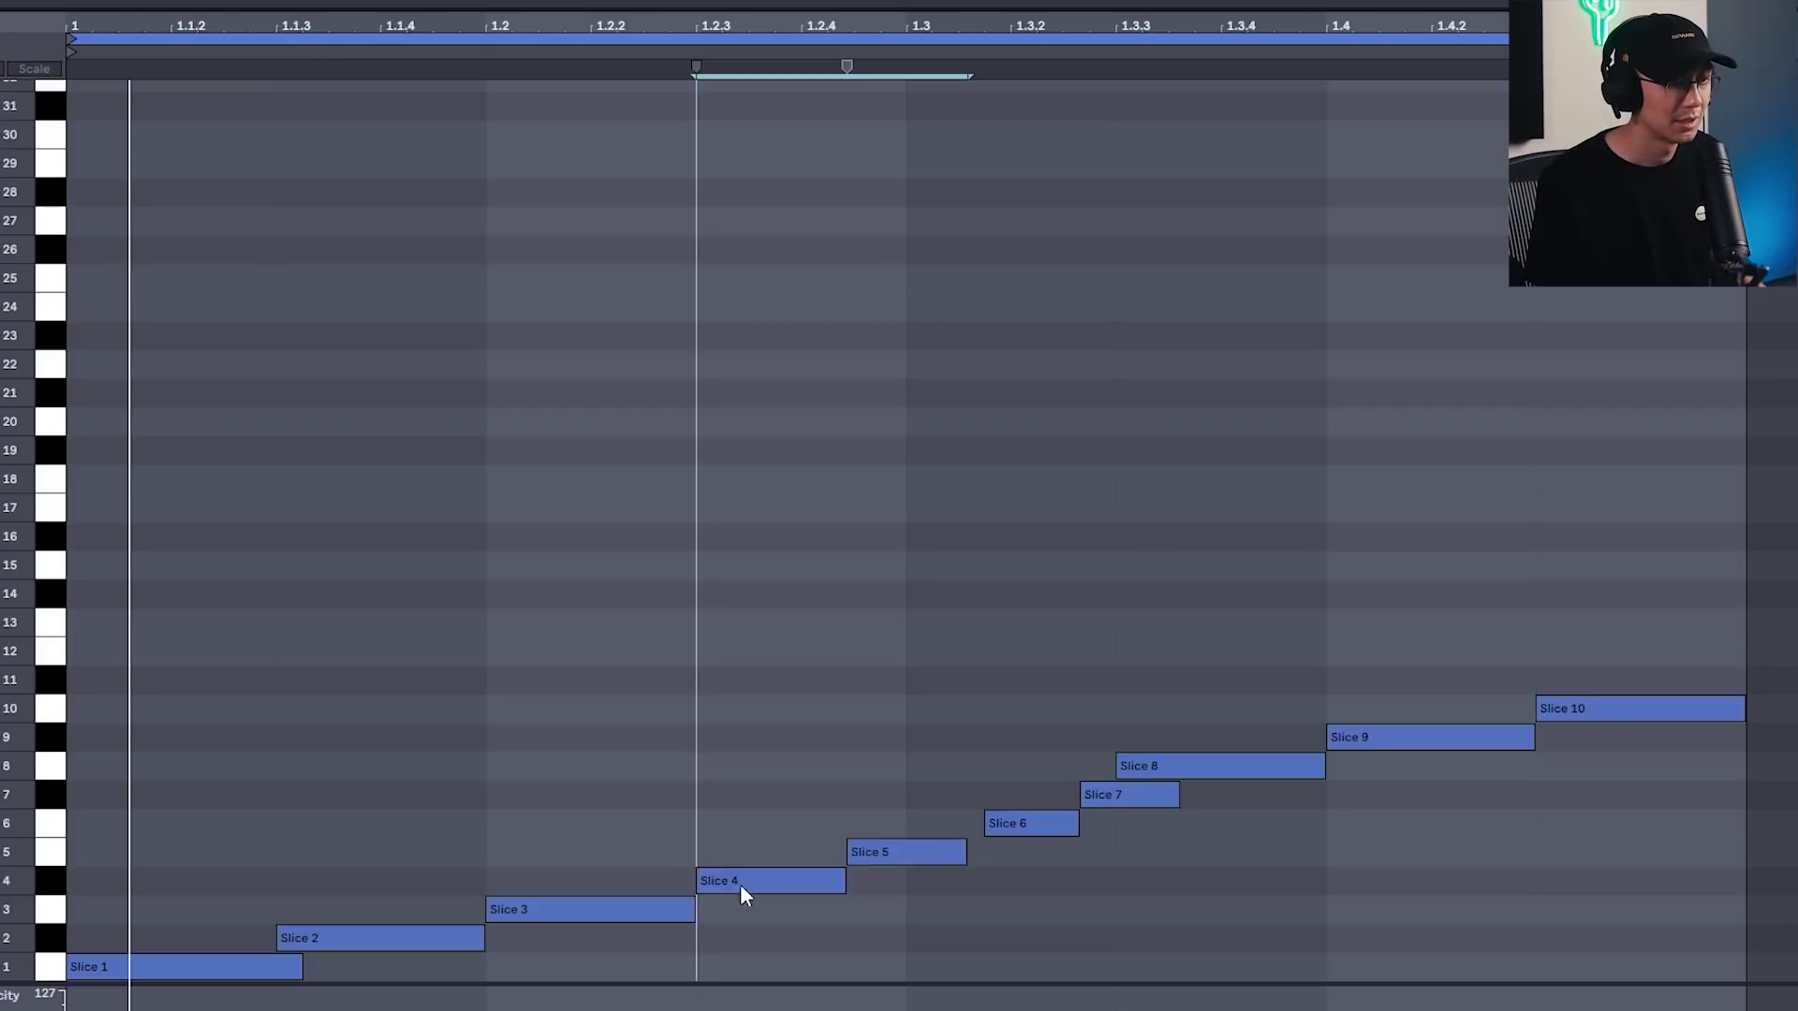
pyautogui.moveTo(1038, 711); pyautogui.dragTo(1086, 878)
pyautogui.moveTo(1031, 824); pyautogui.dragTo(952, 848)
pyautogui.click(995, 898)
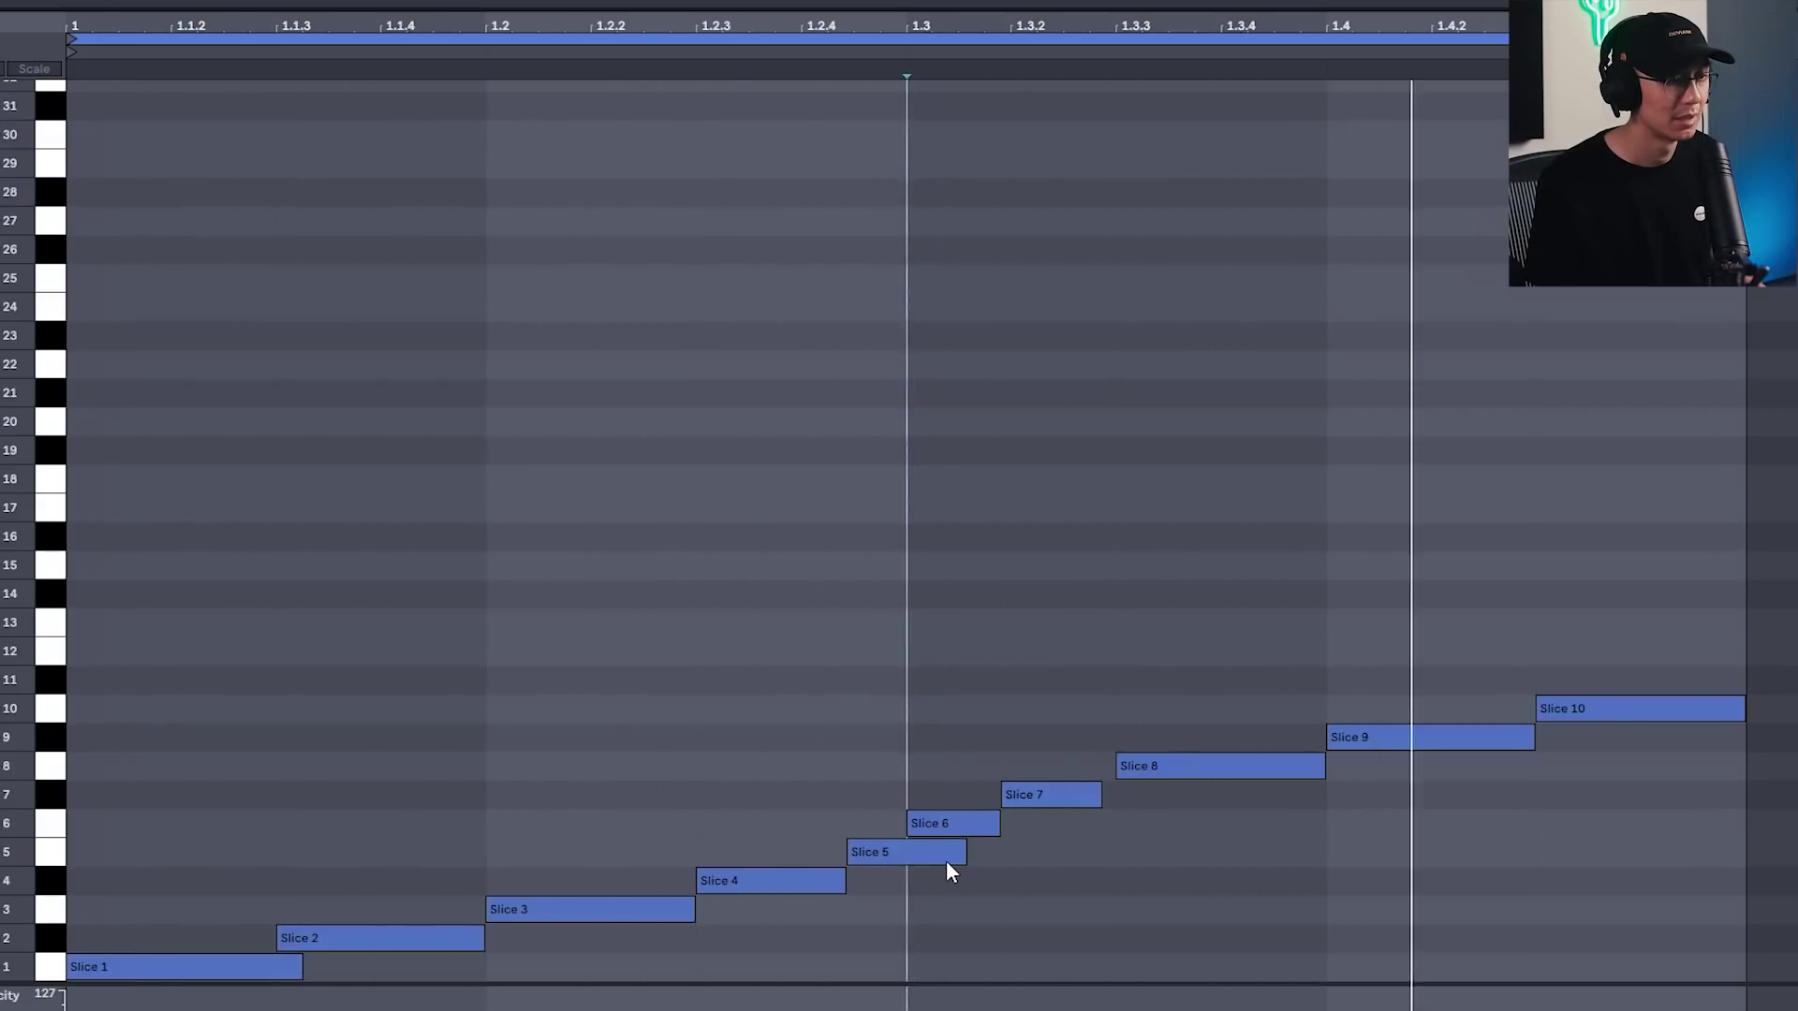
pyautogui.moveTo(912, 861); pyautogui.dragTo(867, 863)
pyautogui.click(1104, 798)
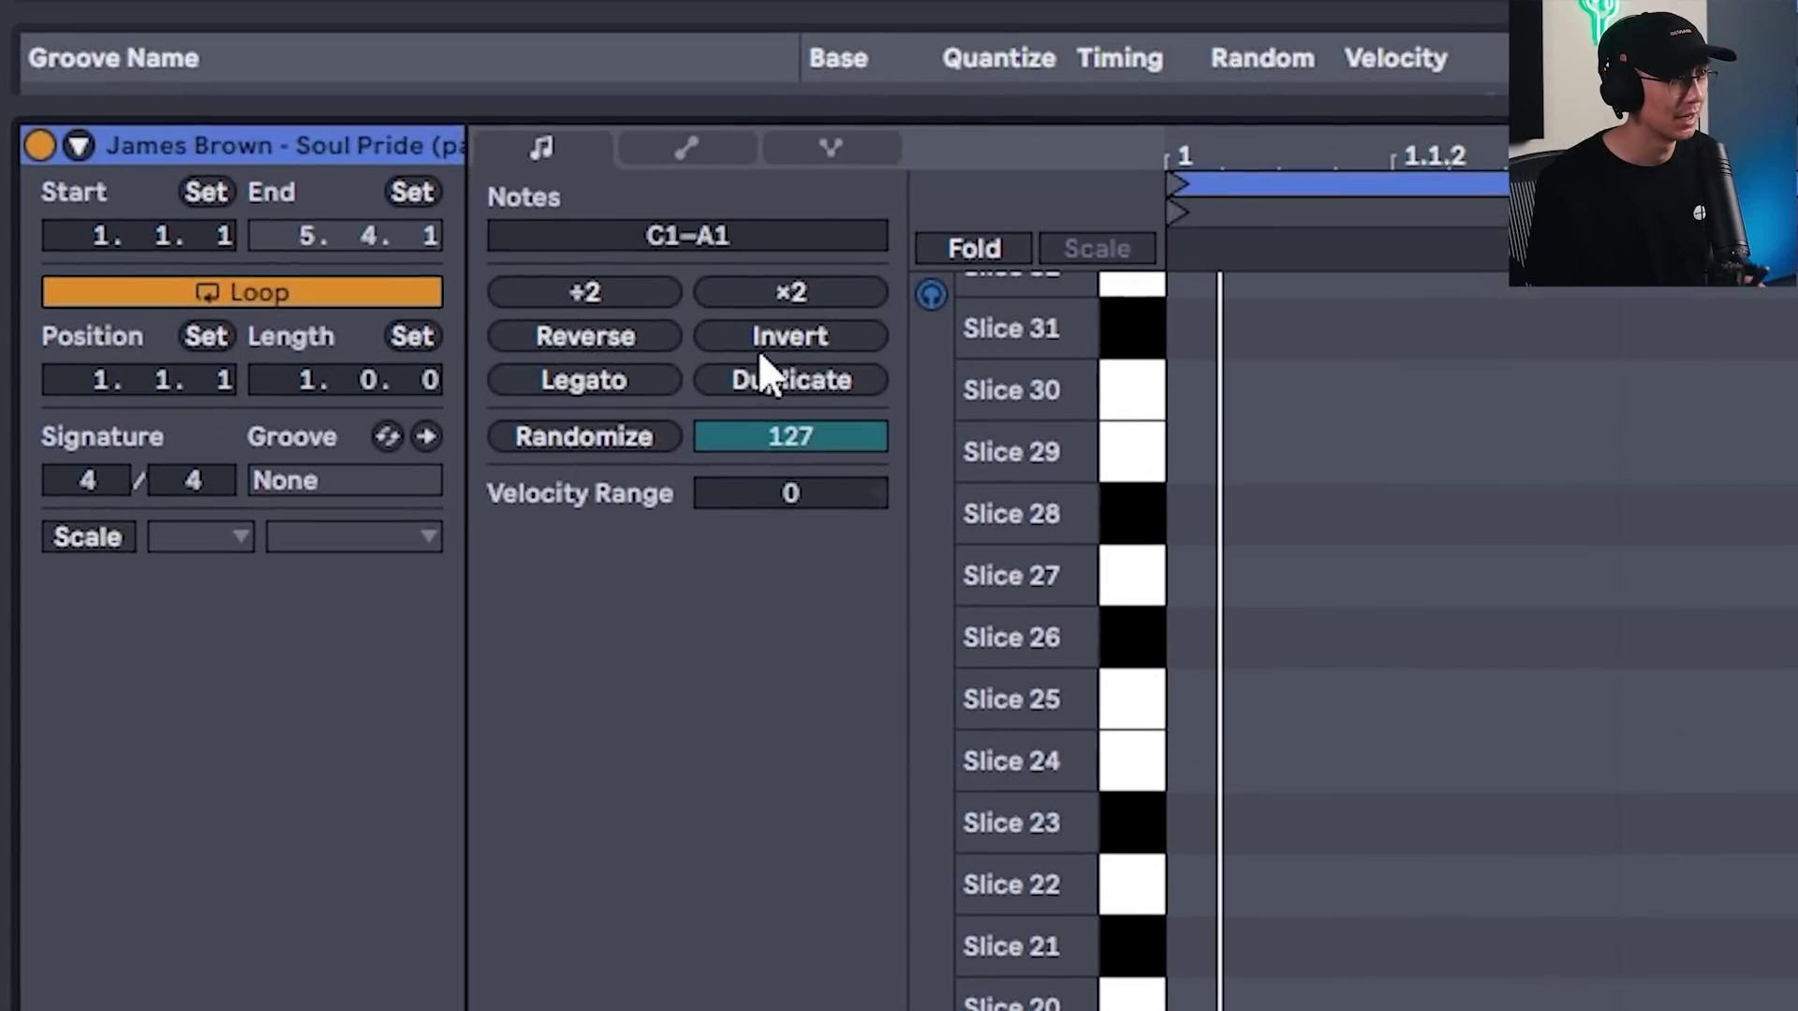
# - Make the slices legato, lengthen the clip to two bars, and duplicate Slices 1–7 into bar 2
pyautogui.click(584, 380)
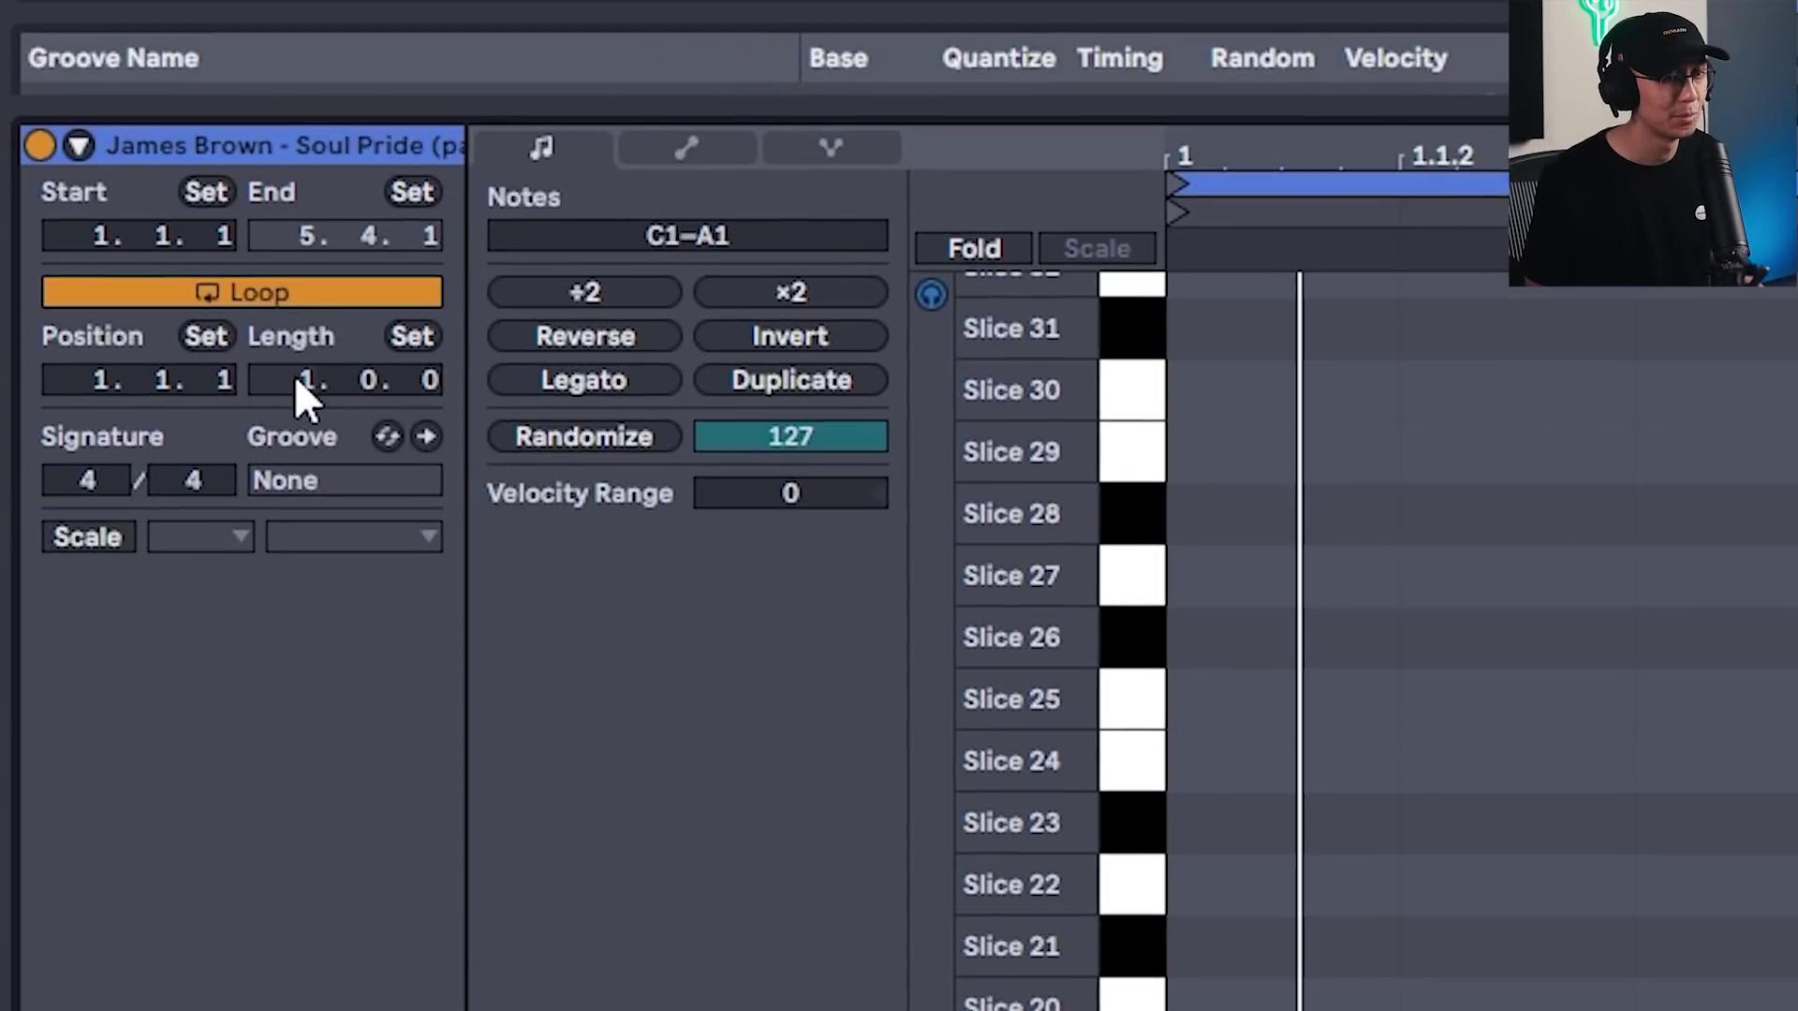
pyautogui.moveTo(294, 375); pyautogui.dragTo(294, 373)
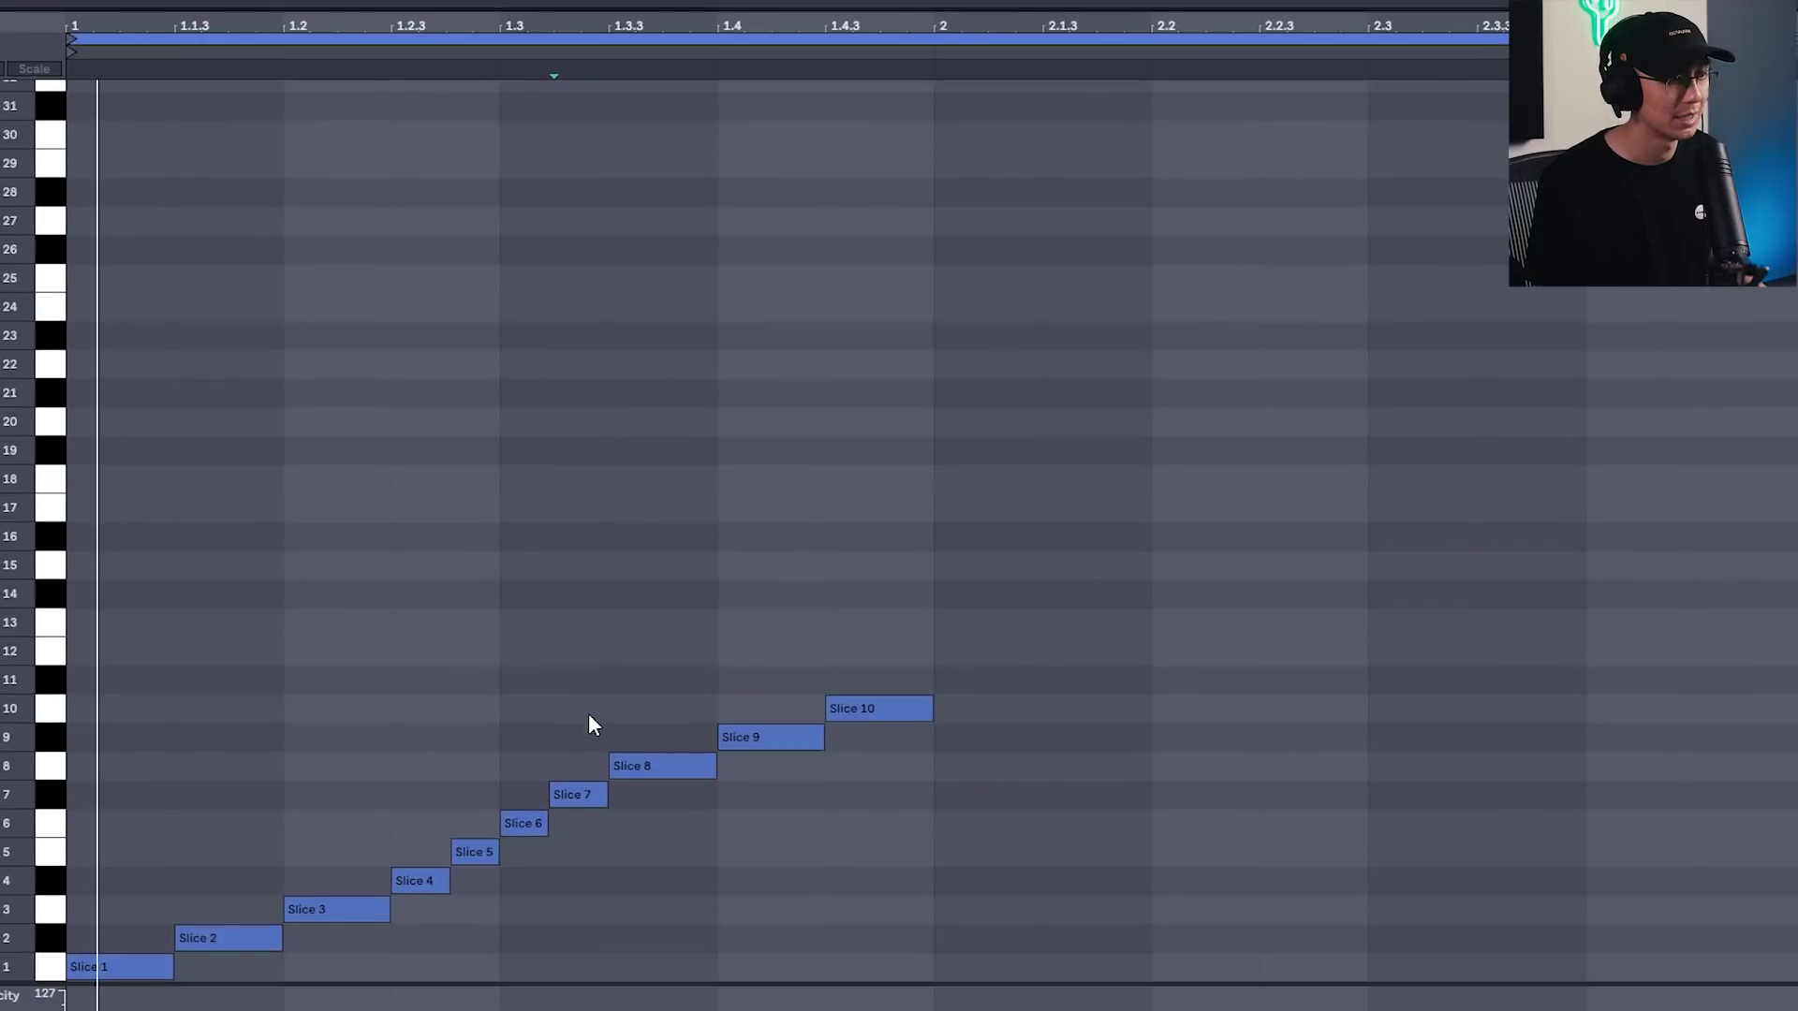
pyautogui.moveTo(586, 712); pyautogui.dragTo(109, 973)
pyautogui.hotkey('ctrl', 'd')
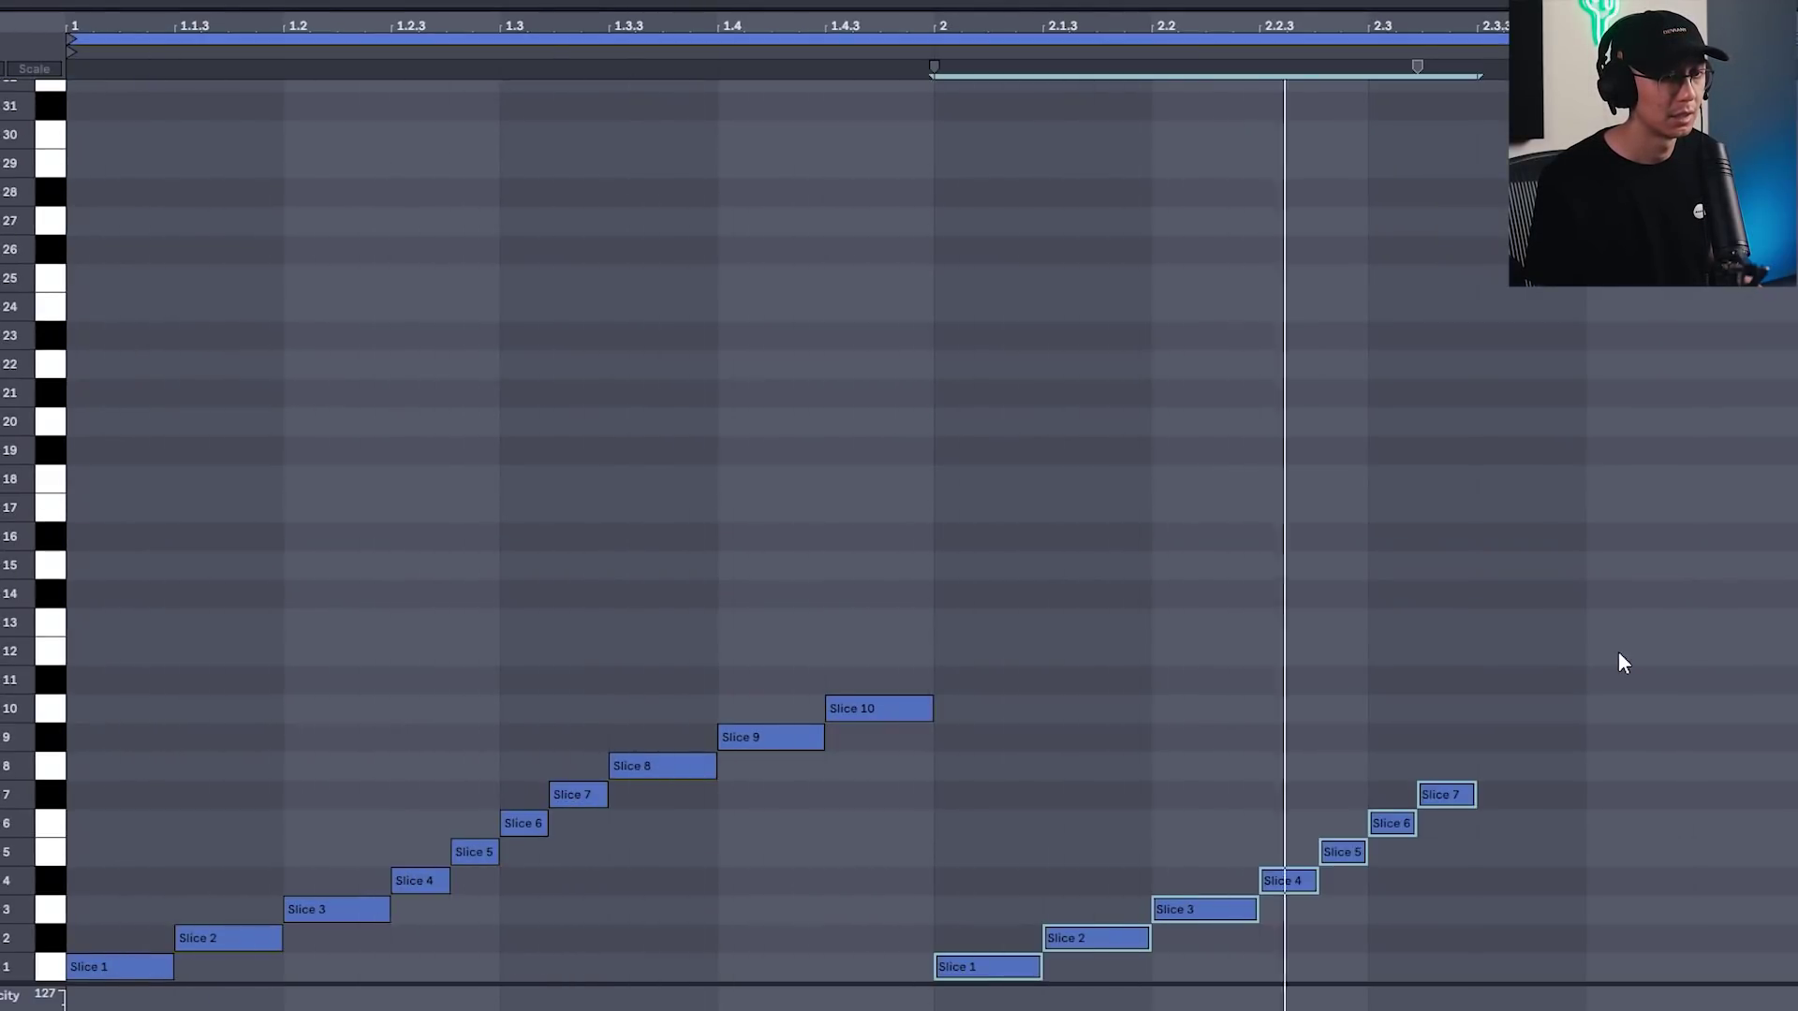
# - Move the copied Slices 3–7 later to 2.3.3 and start playback from bar 2
pyautogui.moveTo(1568, 647); pyautogui.dragTo(1231, 912)
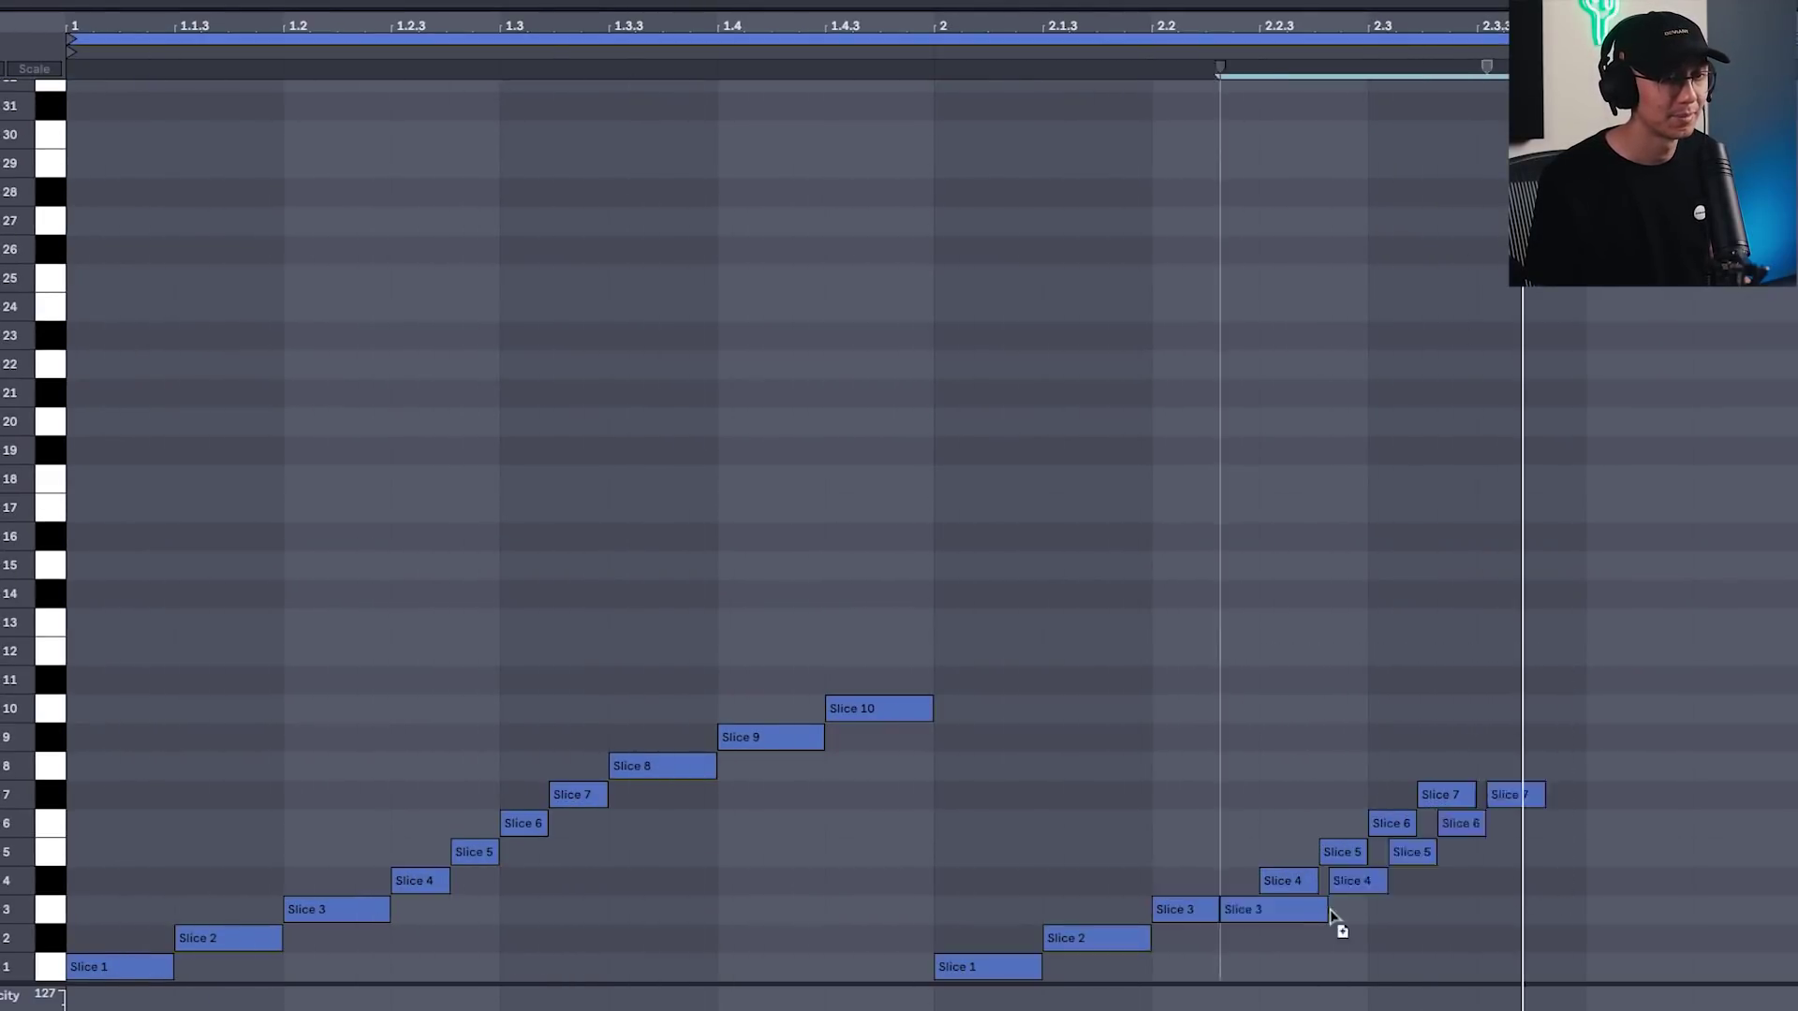
pyautogui.moveTo(1330, 913); pyautogui.dragTo(1554, 931)
pyautogui.click(1481, 553)
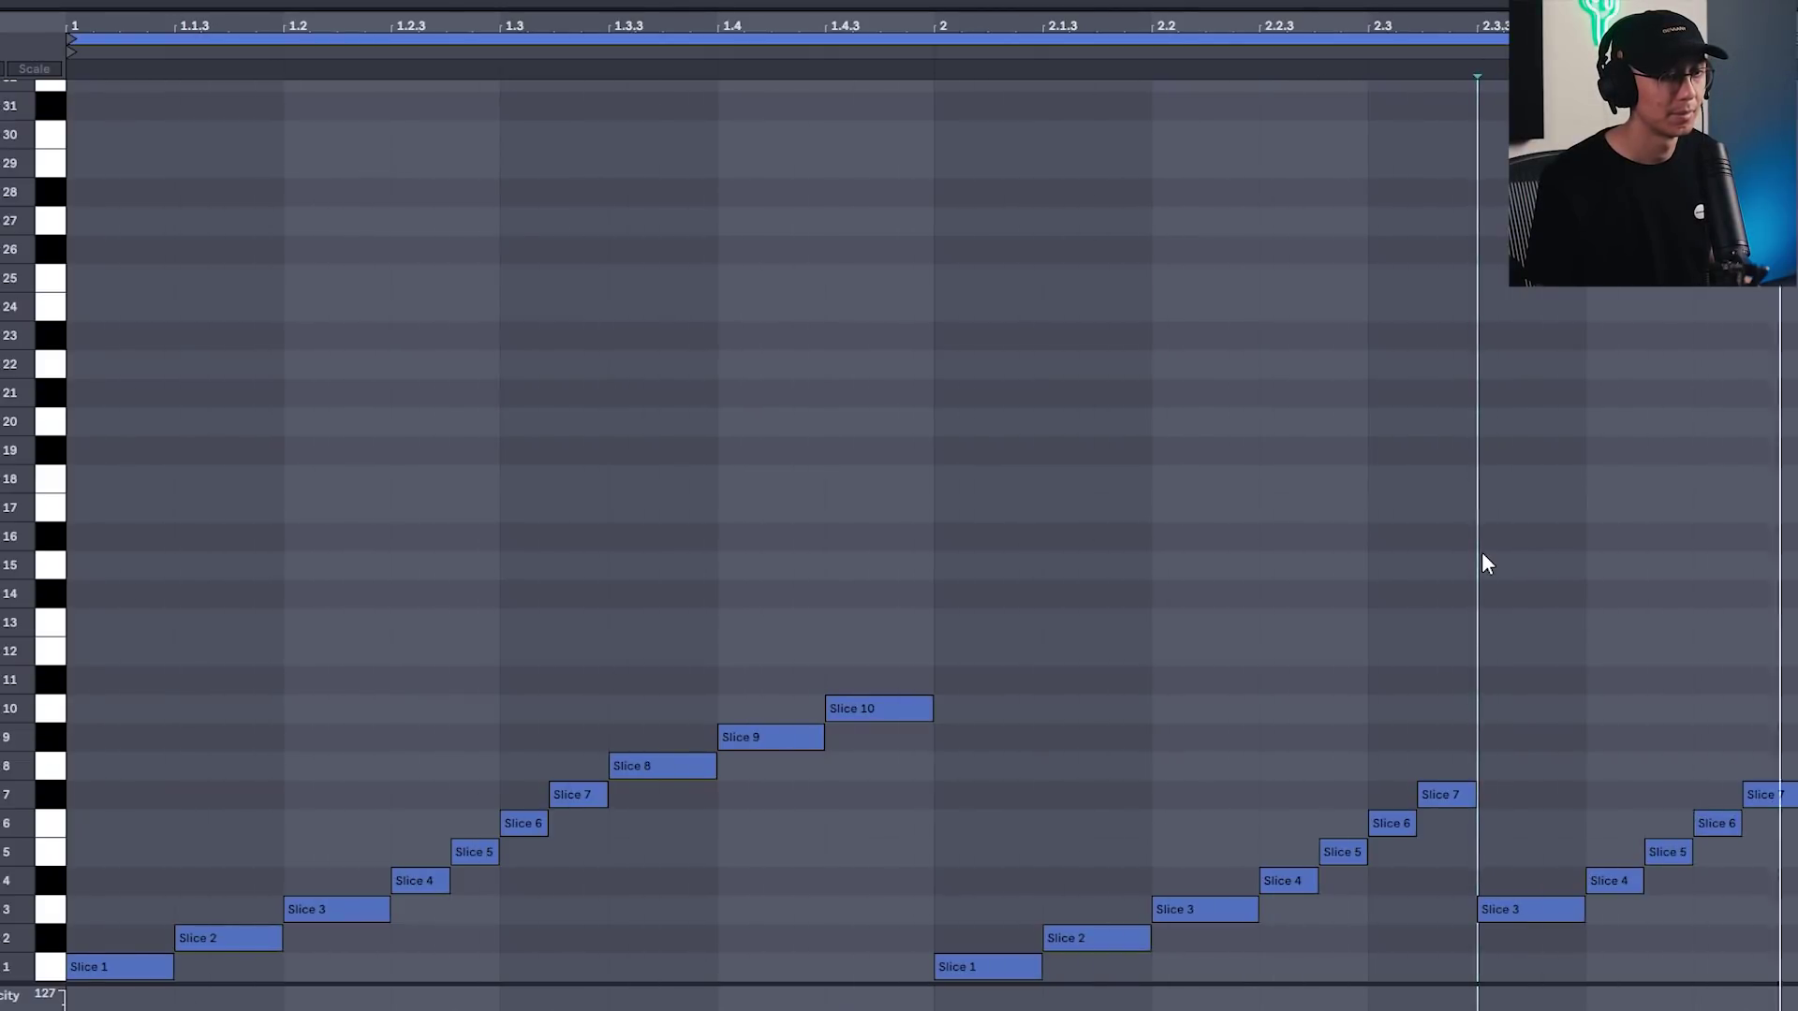
pyautogui.click(917, 432)
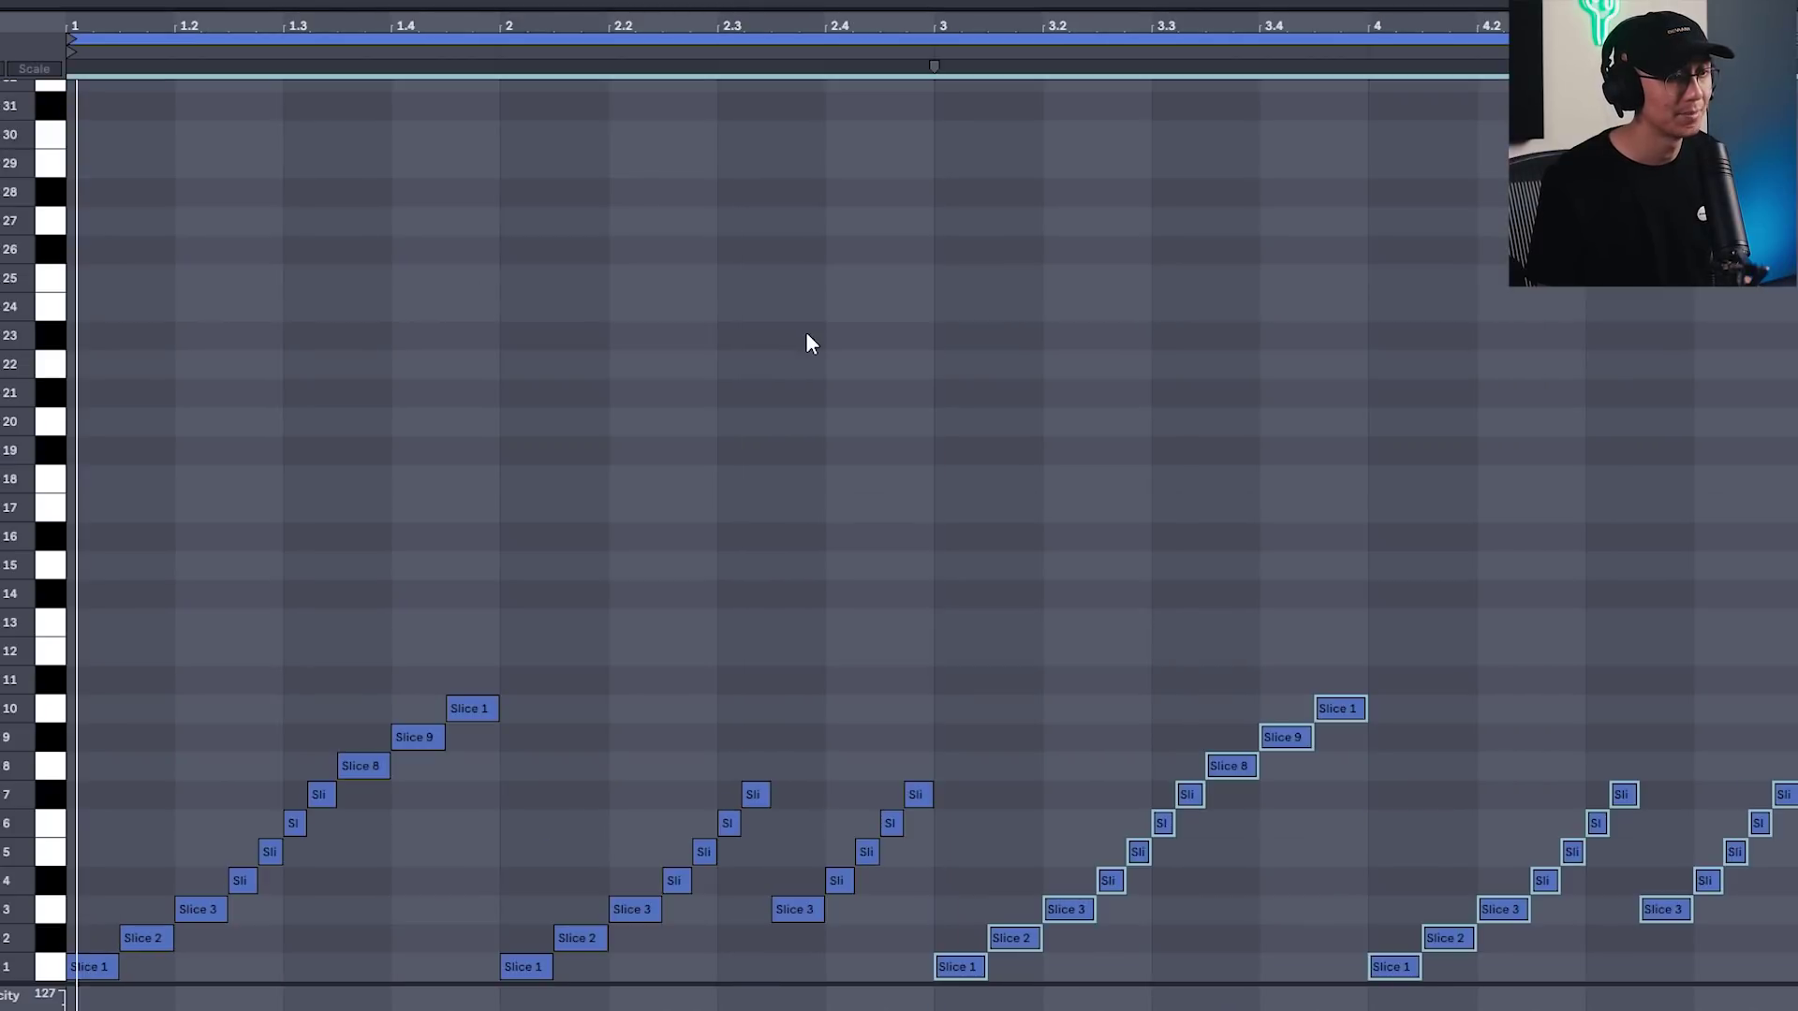
pyautogui.click(810, 344)
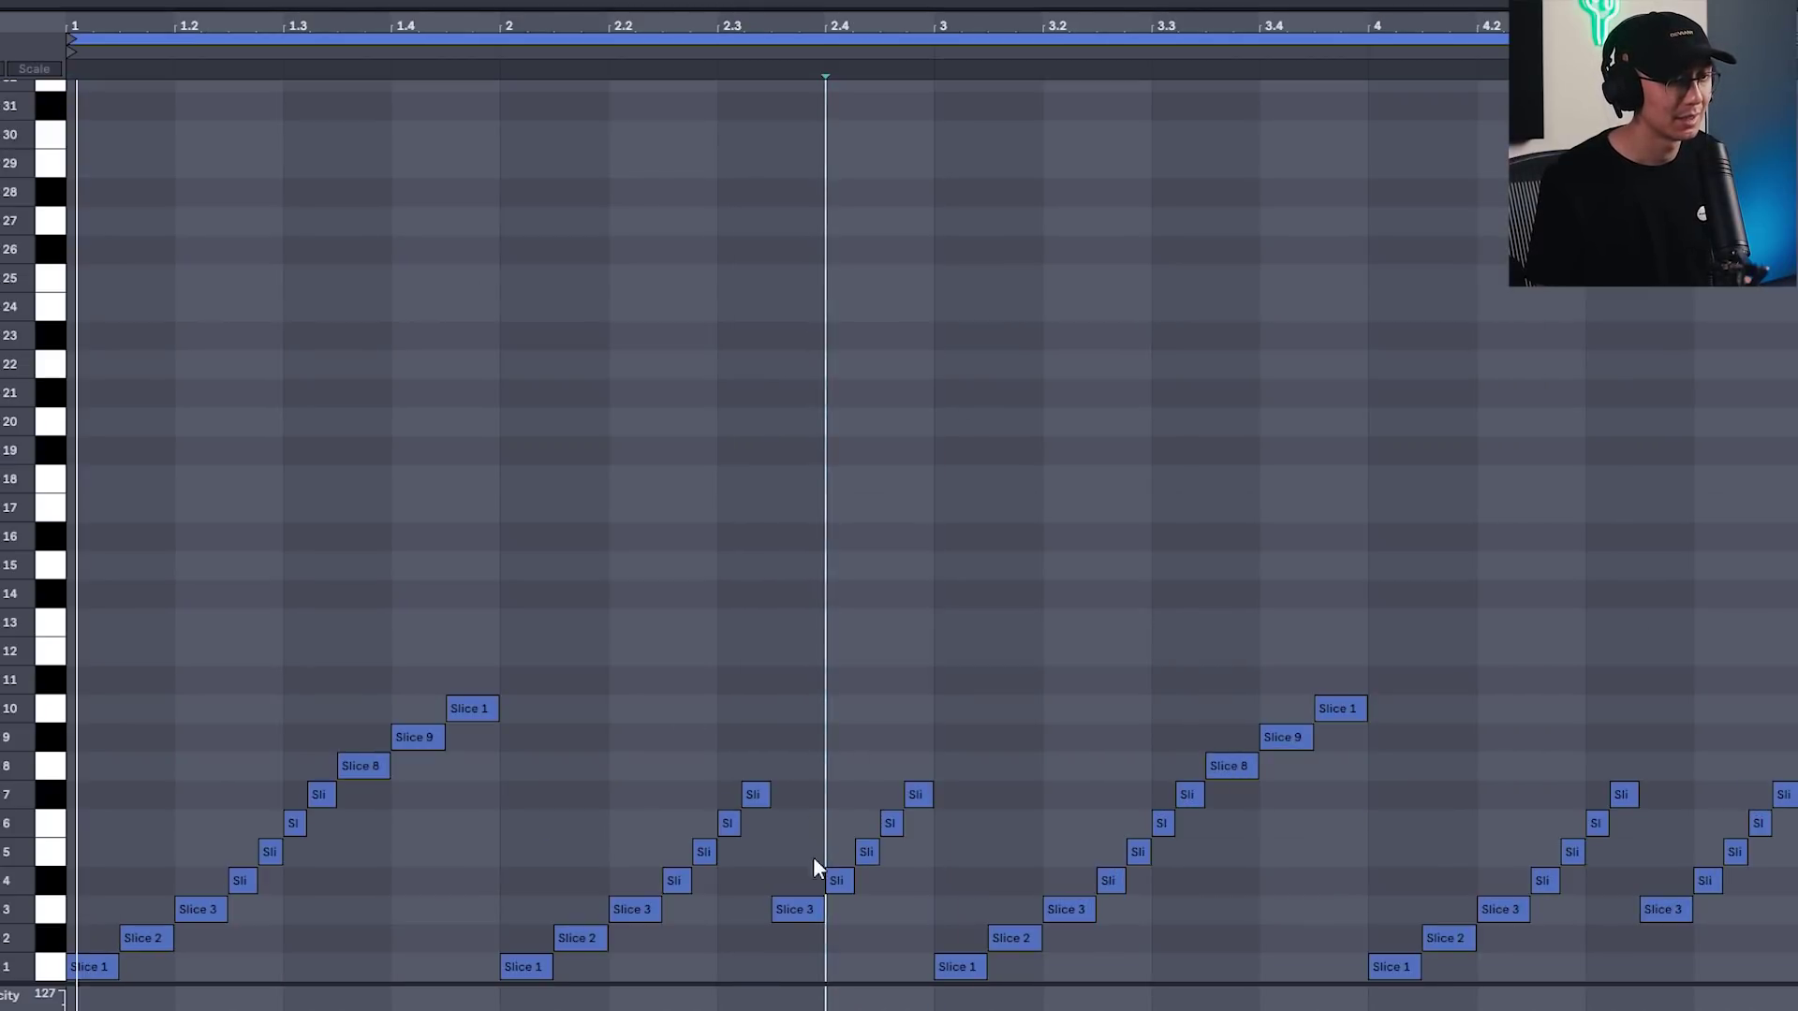
# - Nudge the five notes around beat 2.4 one step later, pull two back to 2.3, and play
pyautogui.moveTo(924, 742)
pyautogui.mouseDown()
pyautogui.moveTo(803, 916)
pyautogui.moveTo(871, 925)
pyautogui.mouseUp()
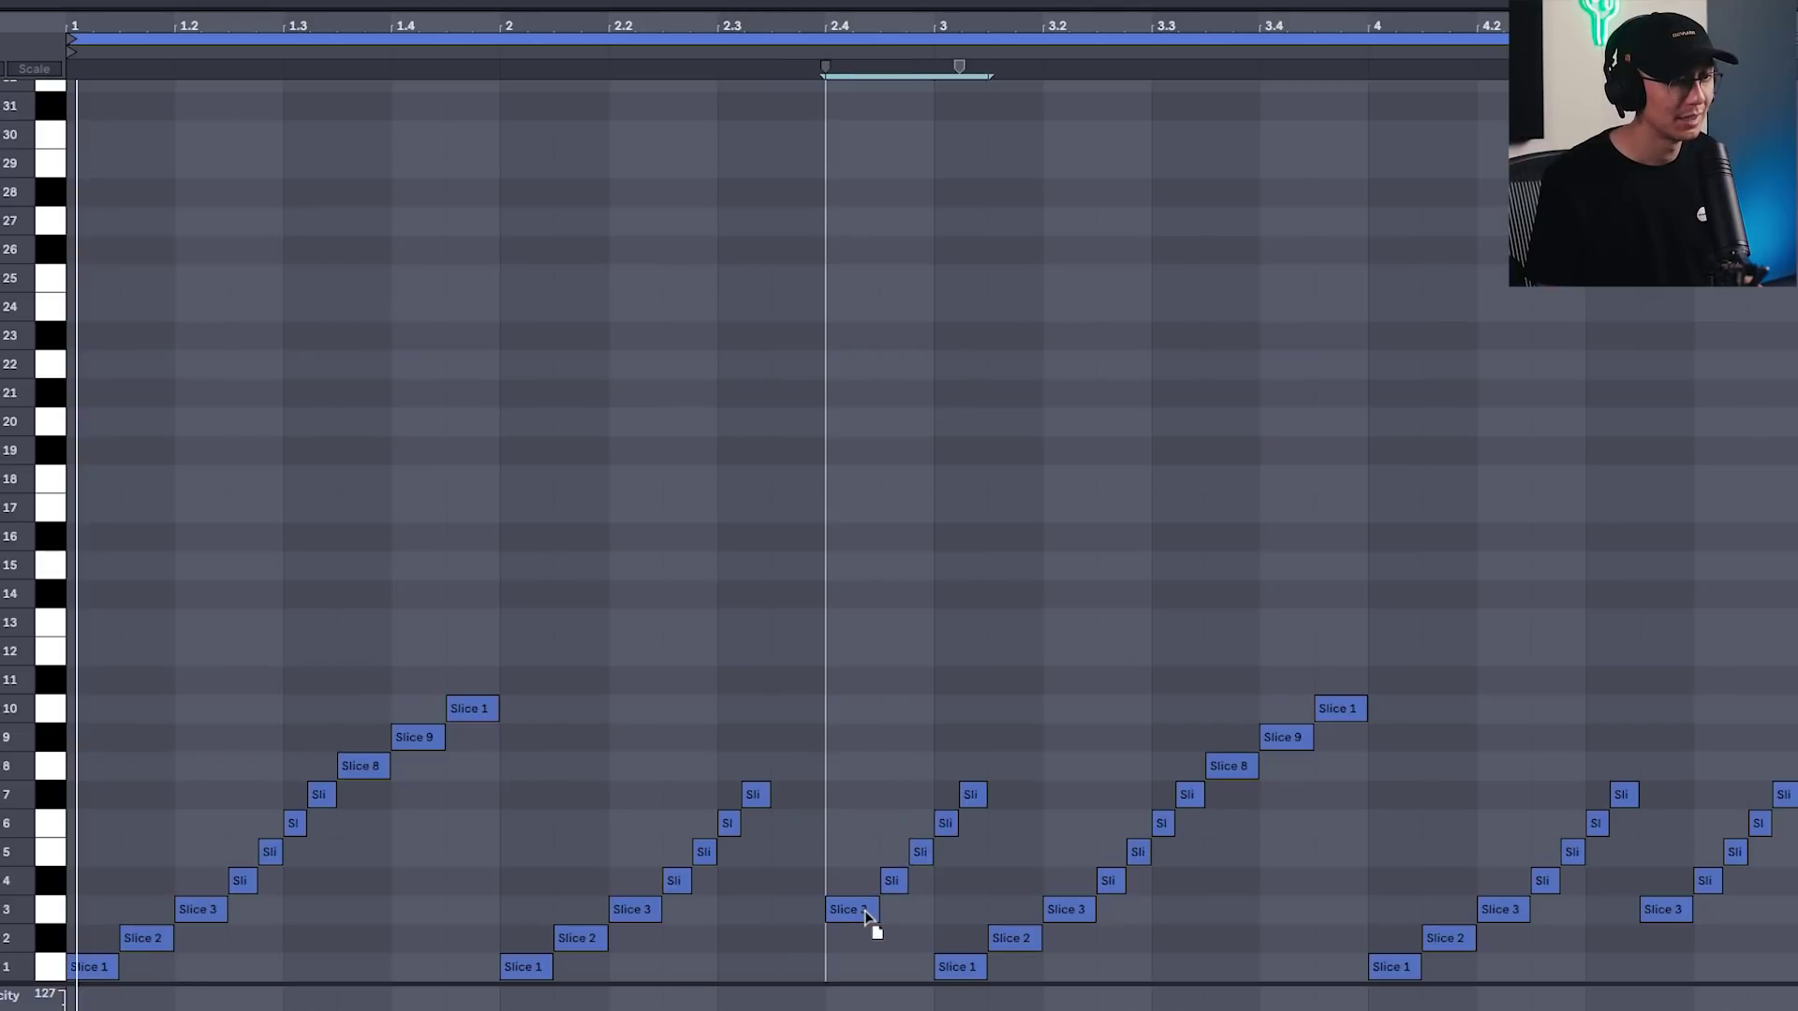
pyautogui.click(998, 730)
pyautogui.moveTo(951, 824); pyautogui.dragTo(788, 829)
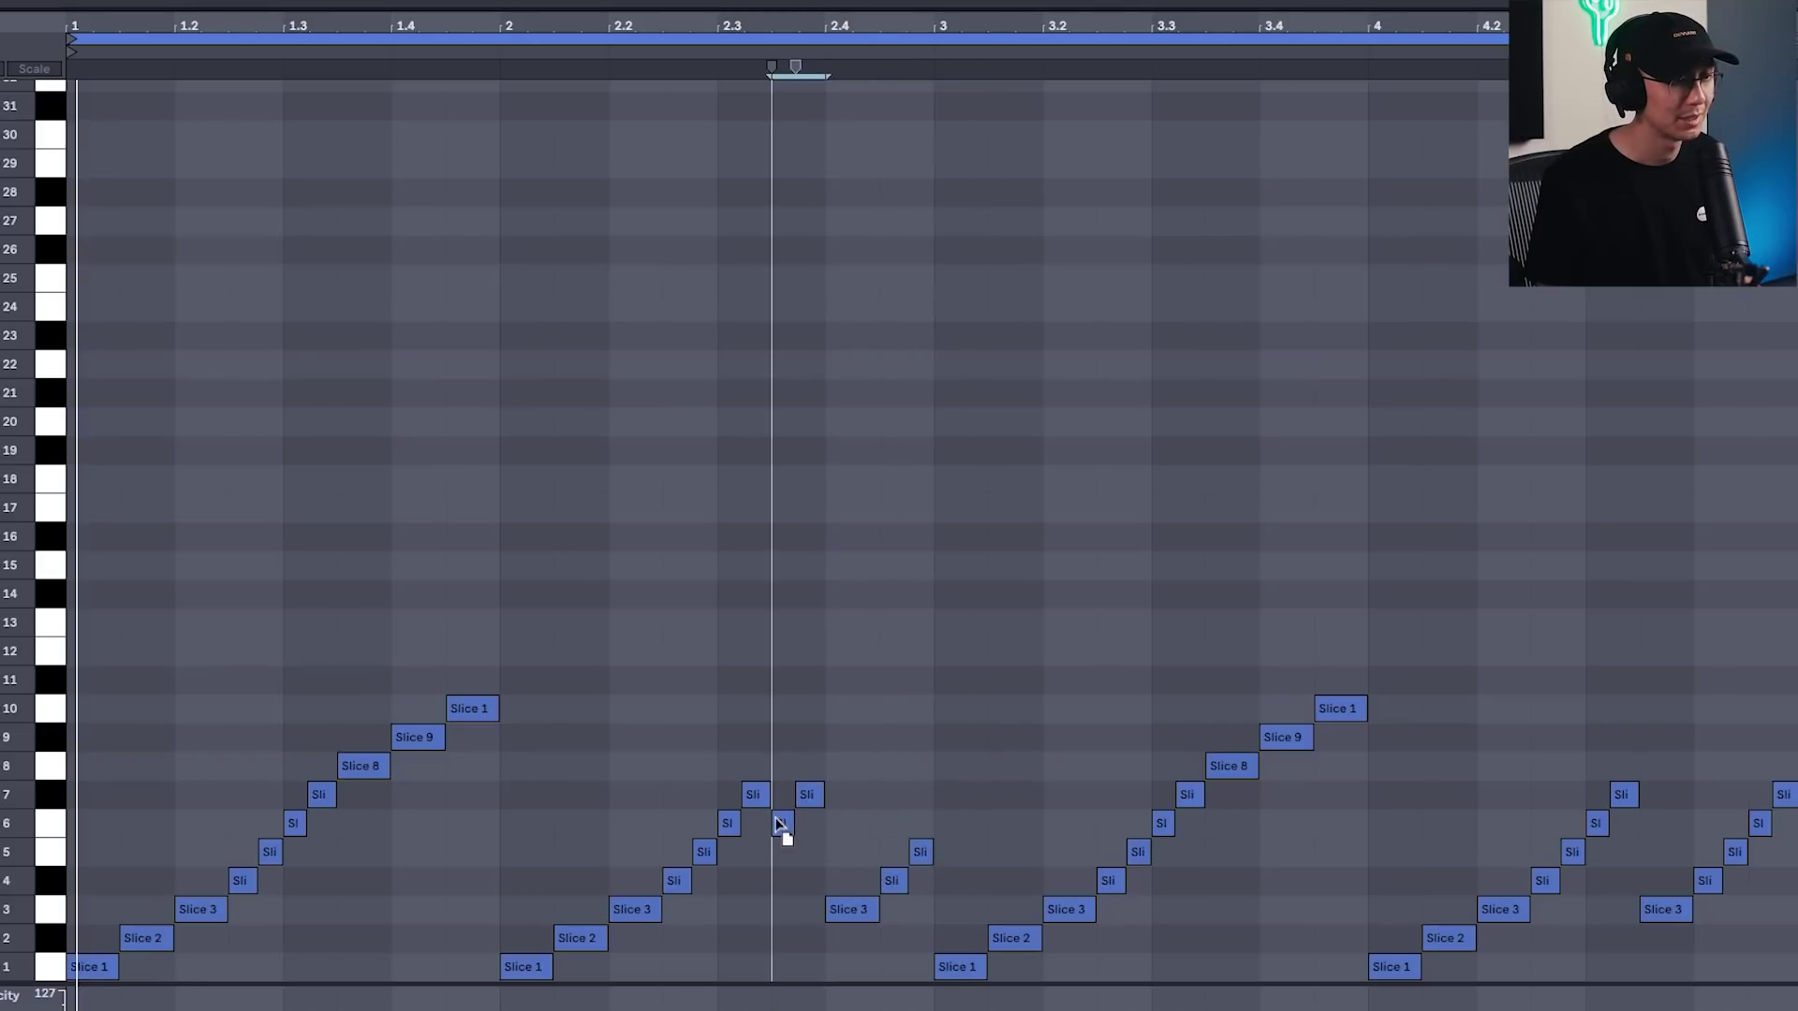
pyautogui.click(811, 635)
pyautogui.press('space')
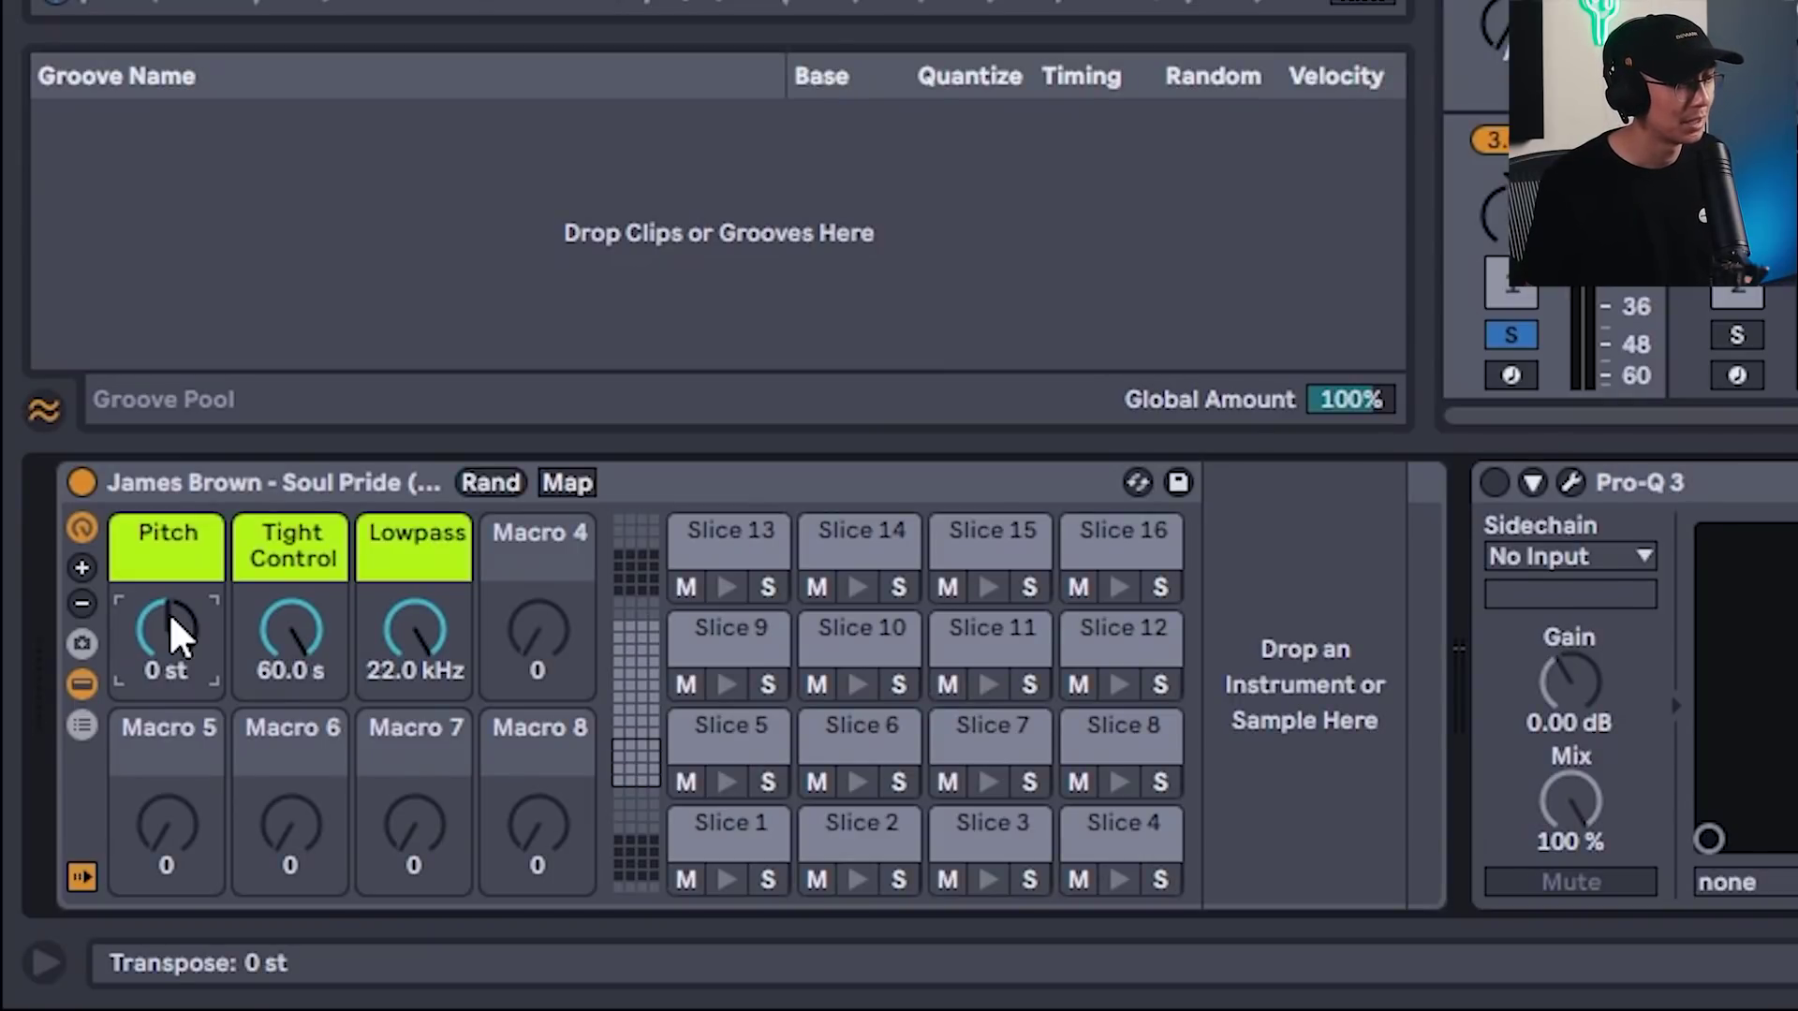
# - Set the Pitch macro to +7 st and switch on the Pro-Q 3 EQ
pyautogui.click(168, 613)
pyautogui.write('7')
pyautogui.press('Return')
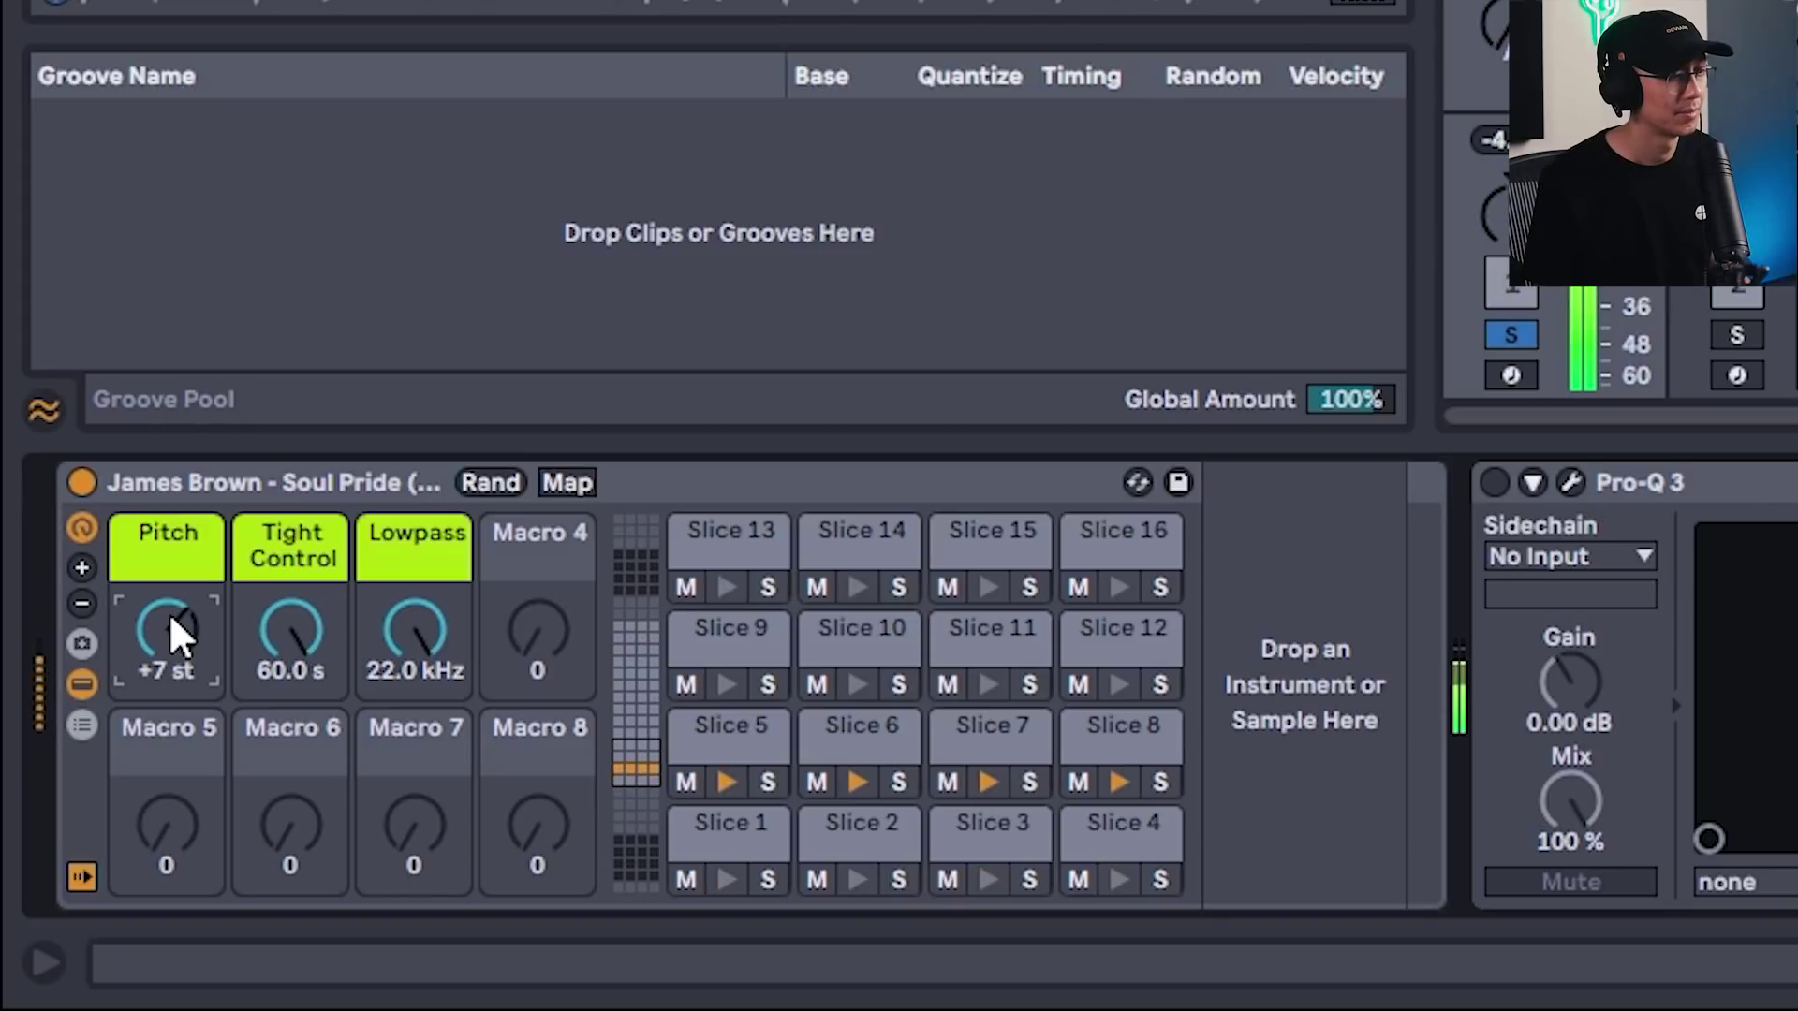
pyautogui.click(1494, 483)
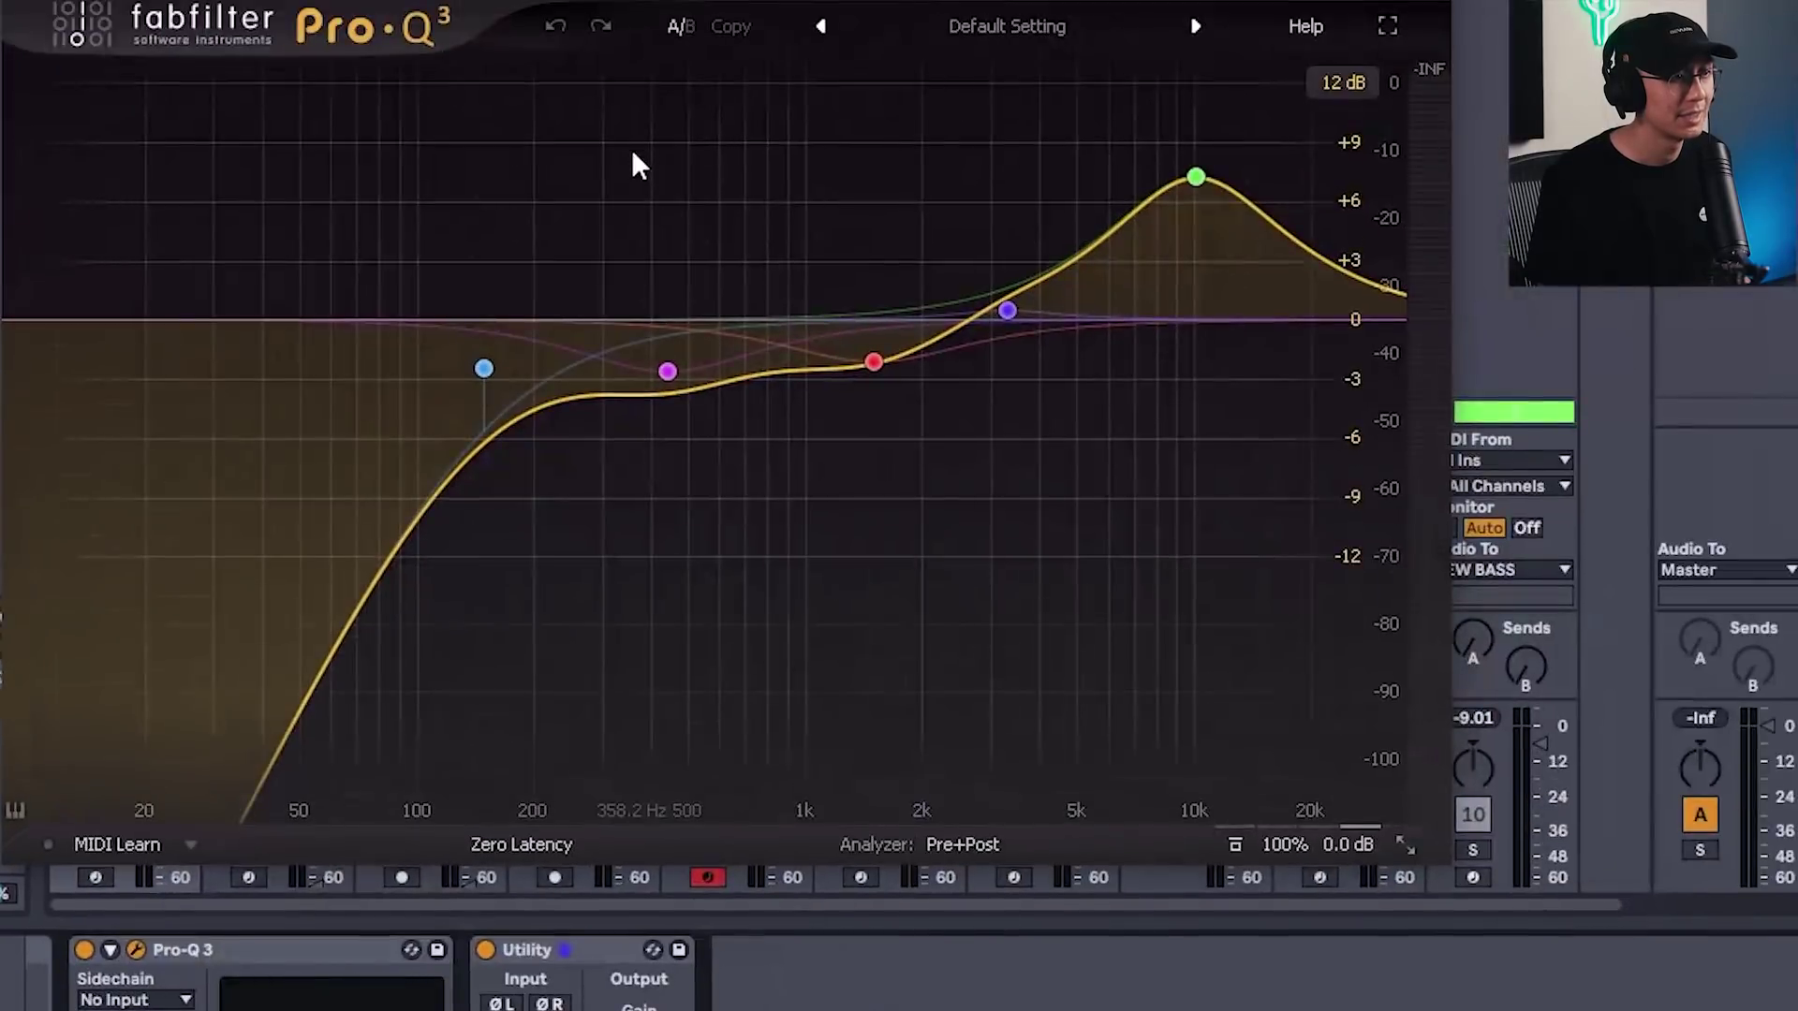
# - Play the beat through the Pro-Q 3's bright EQ curve, then search the browser for 'swarm'
pyautogui.moveTo(1236, 187)
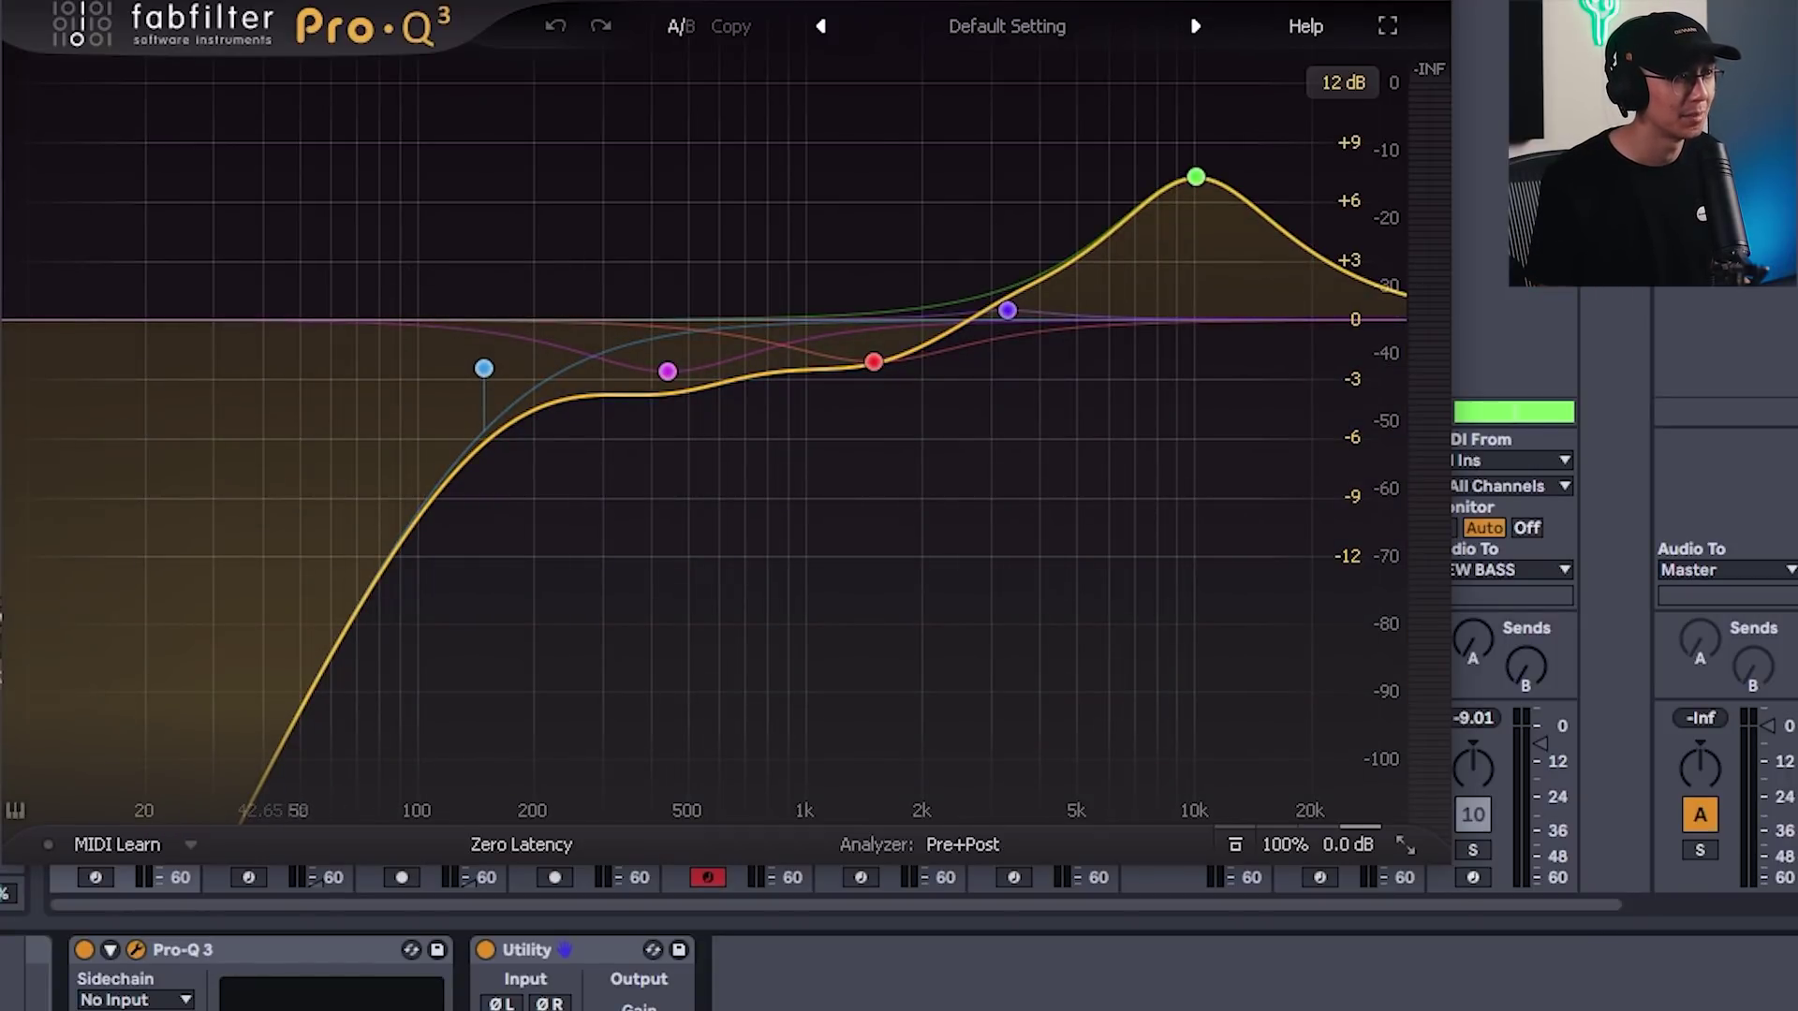
pyautogui.press('space')
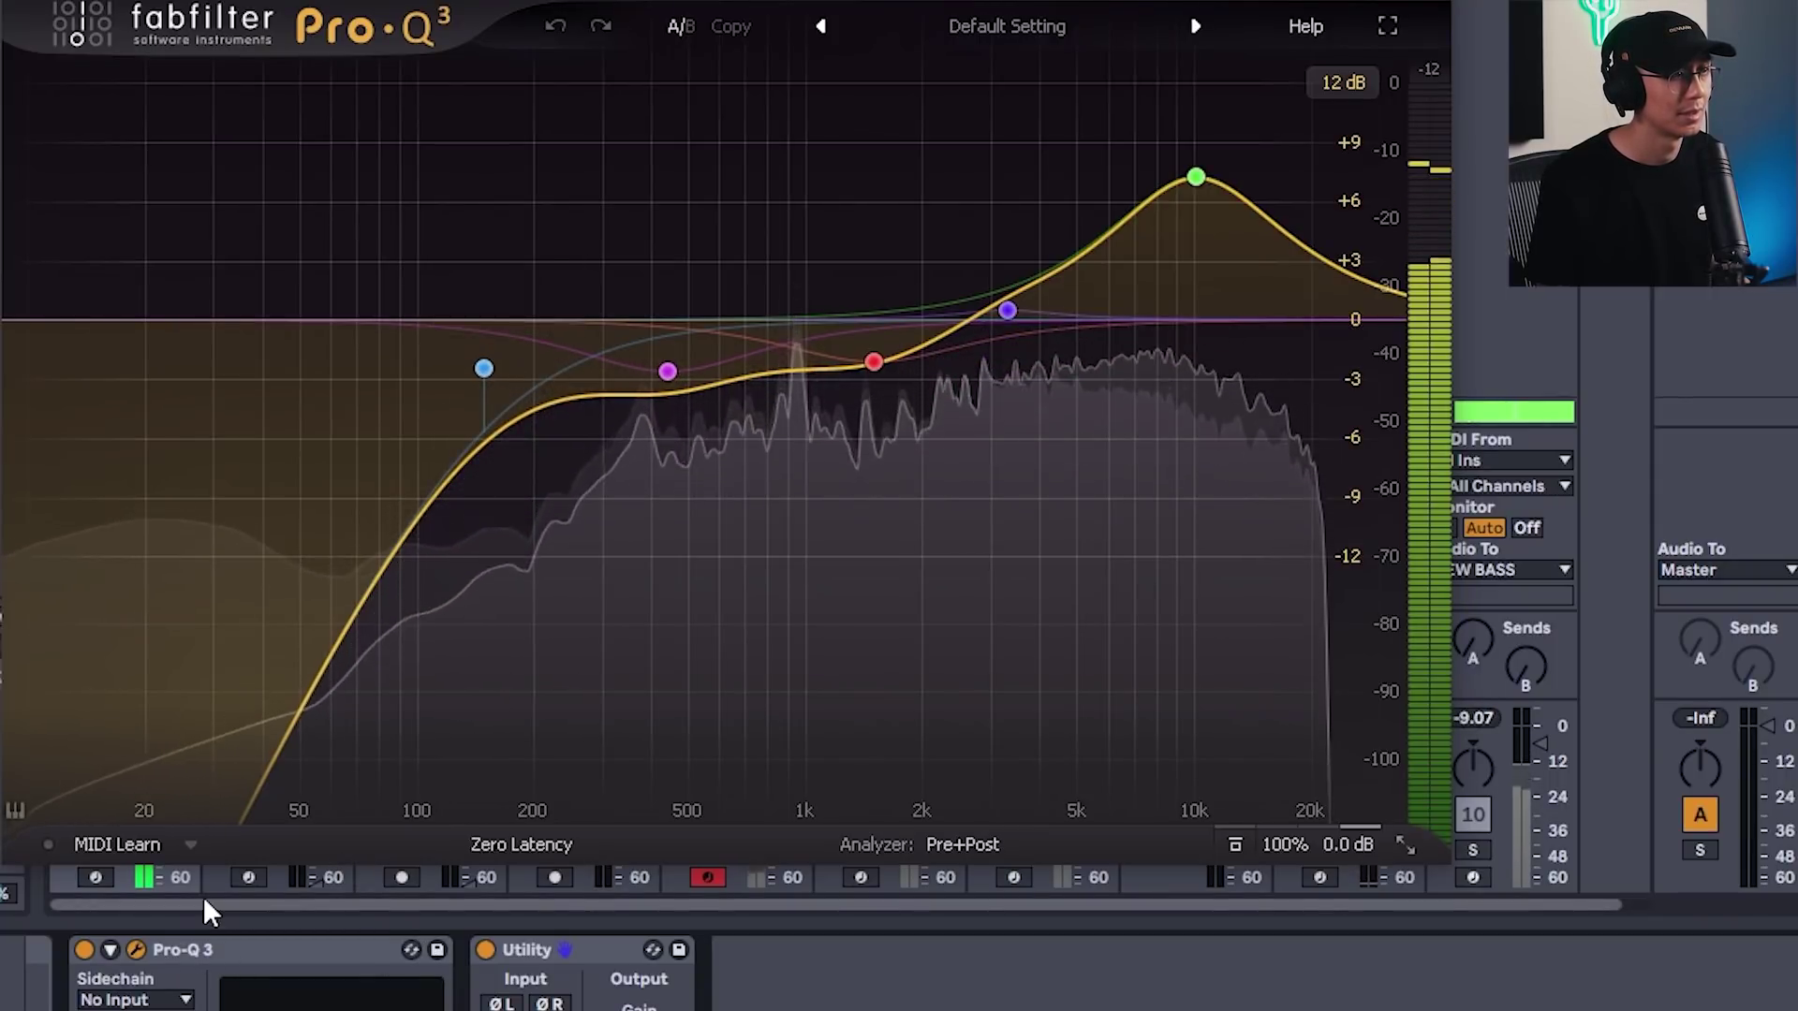
pyautogui.moveTo(1266, 136)
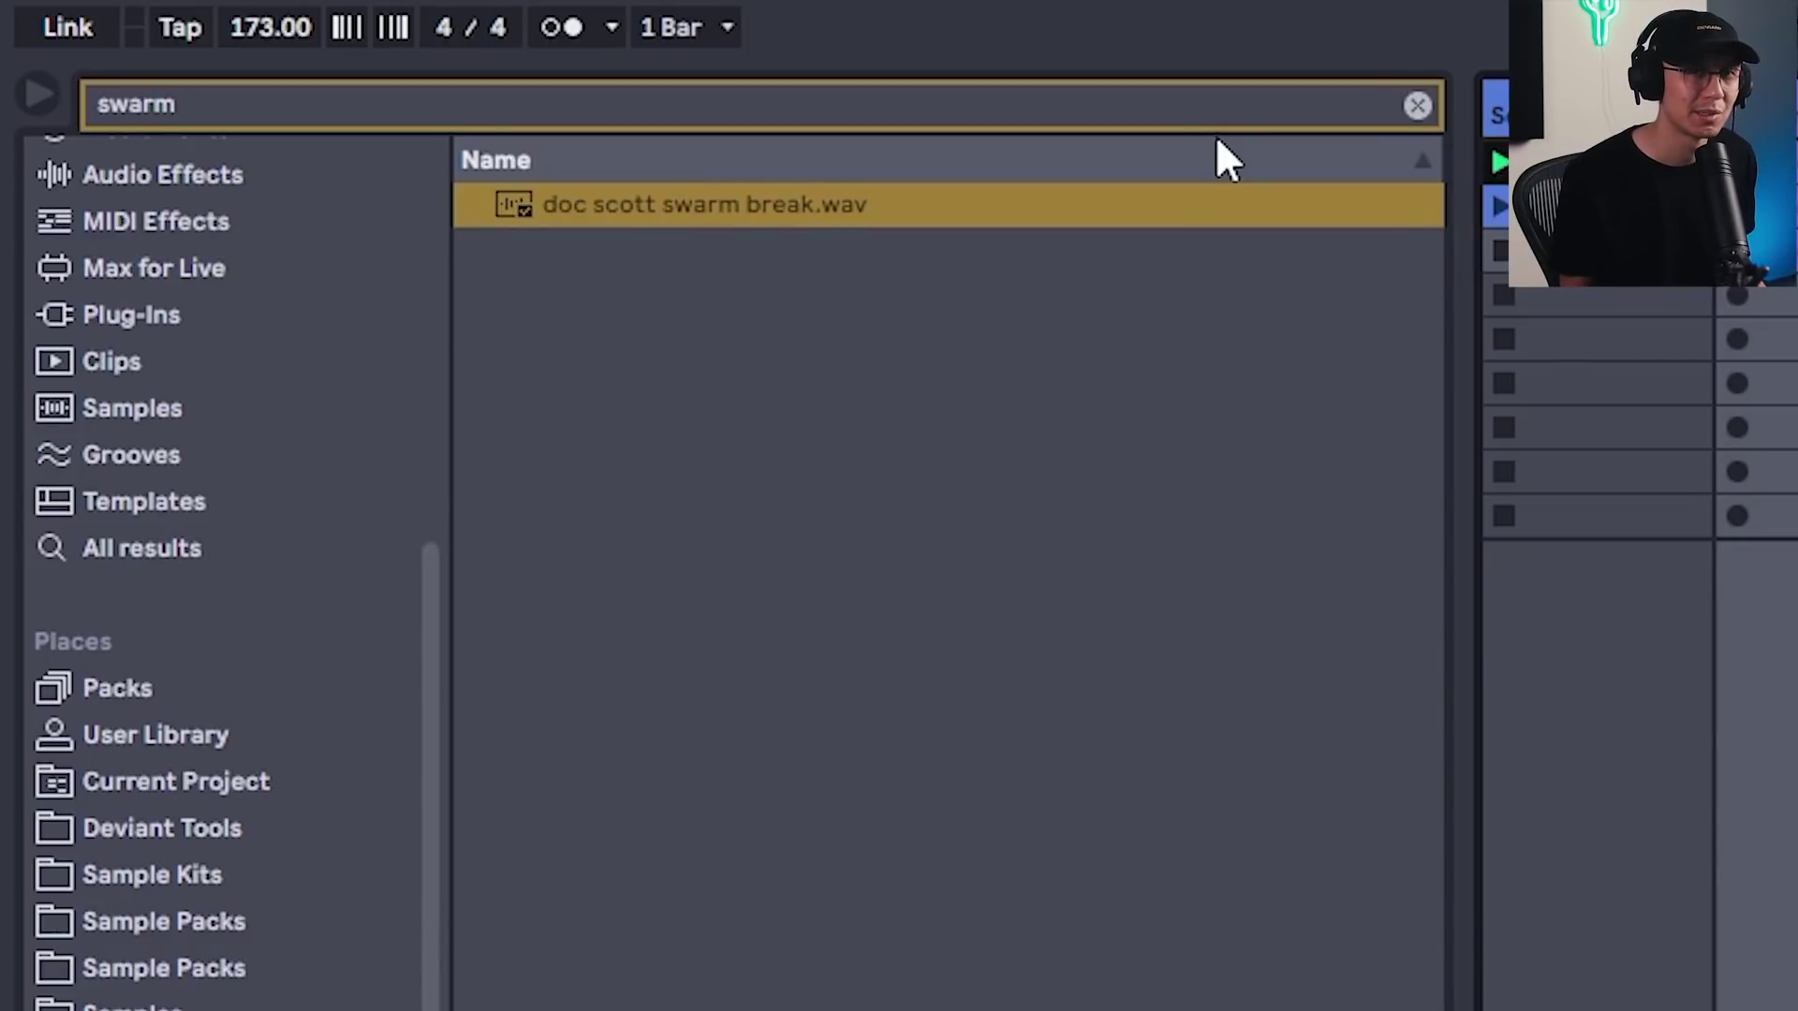
# - Select doc scott swarm break.wav from the 'swarm' search results
pyautogui.click(680, 211)
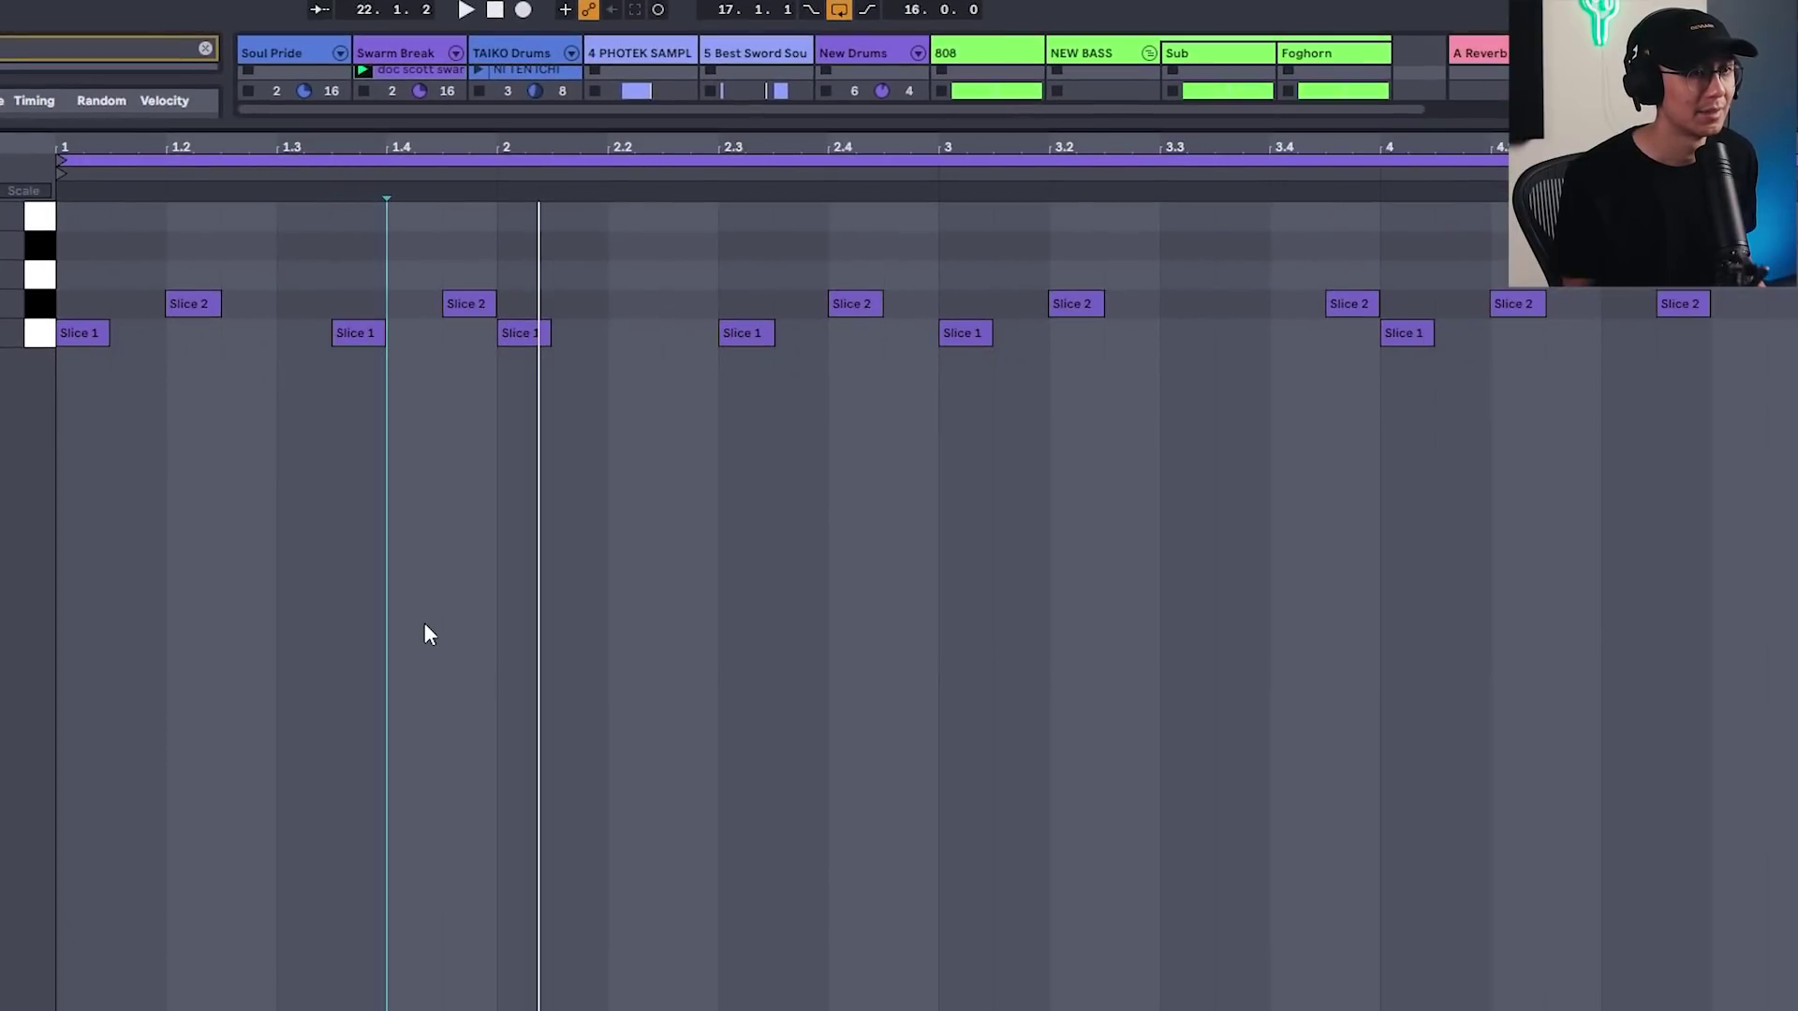
# - Play the Swarm Break slice pattern, then select the Swarm Break track and reopen the note editor
pyautogui.press('space')
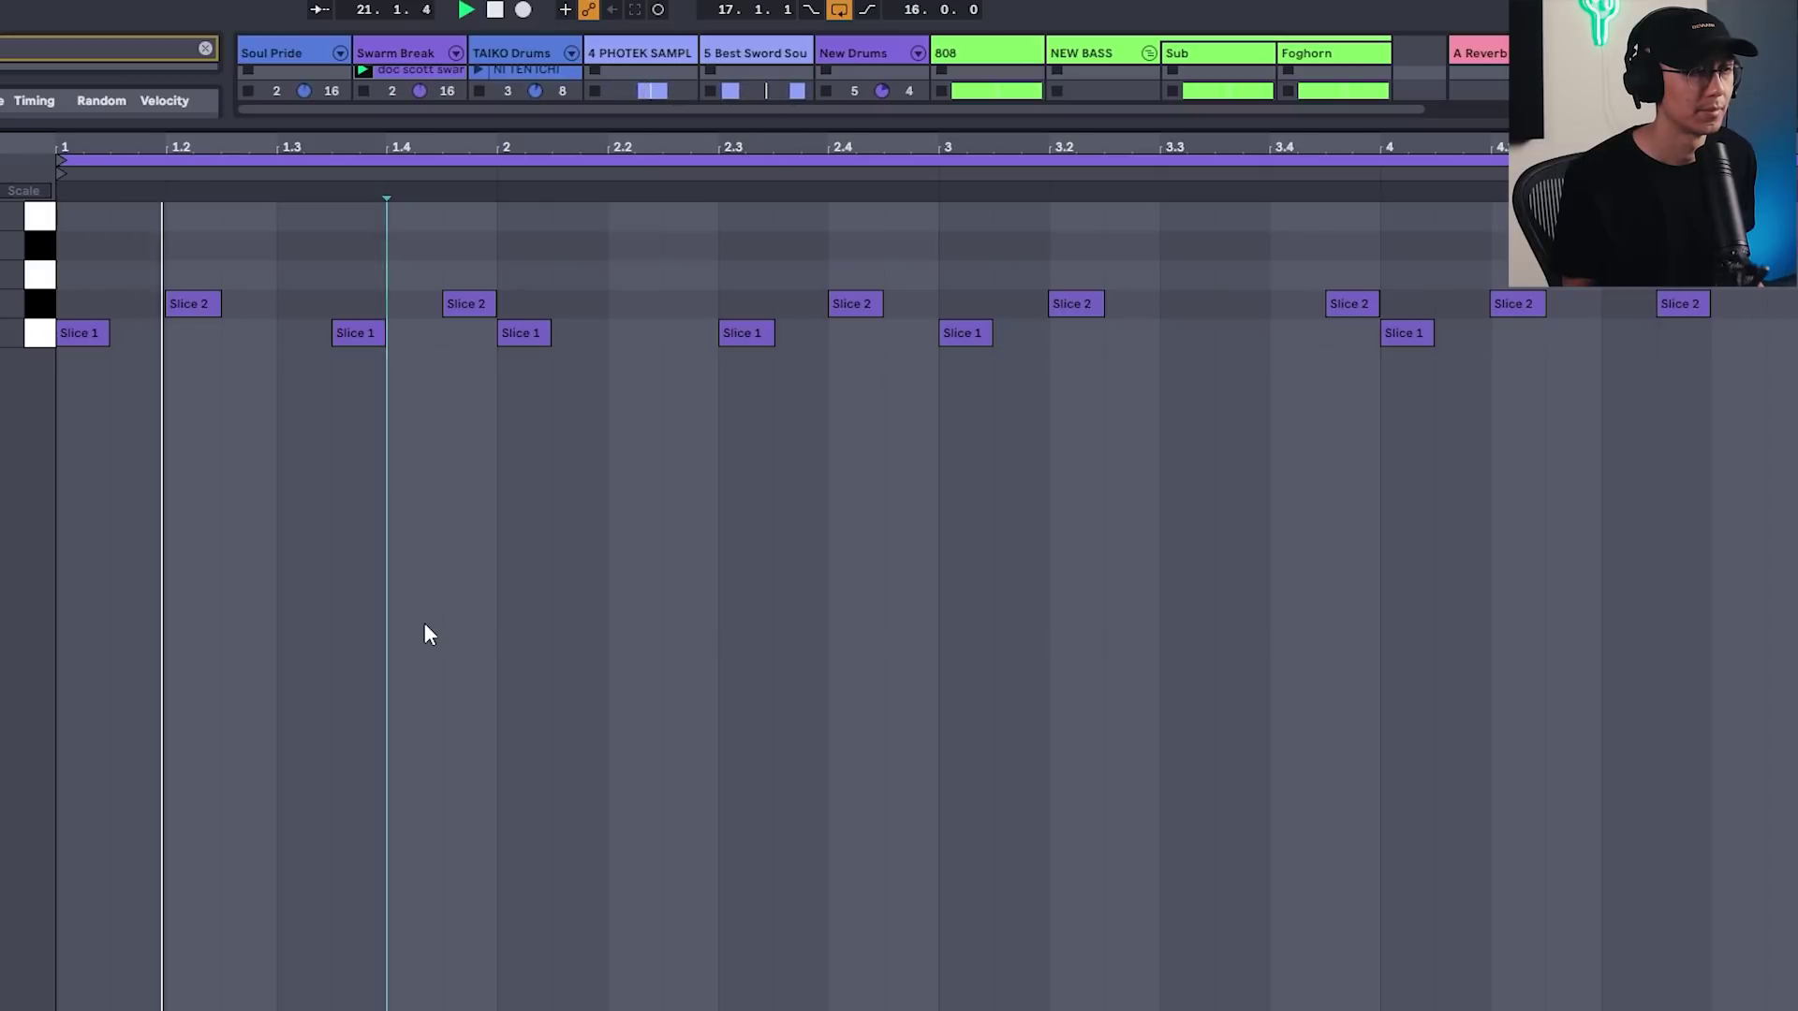
pyautogui.hotkey('ctrl', 'alt', 'l')
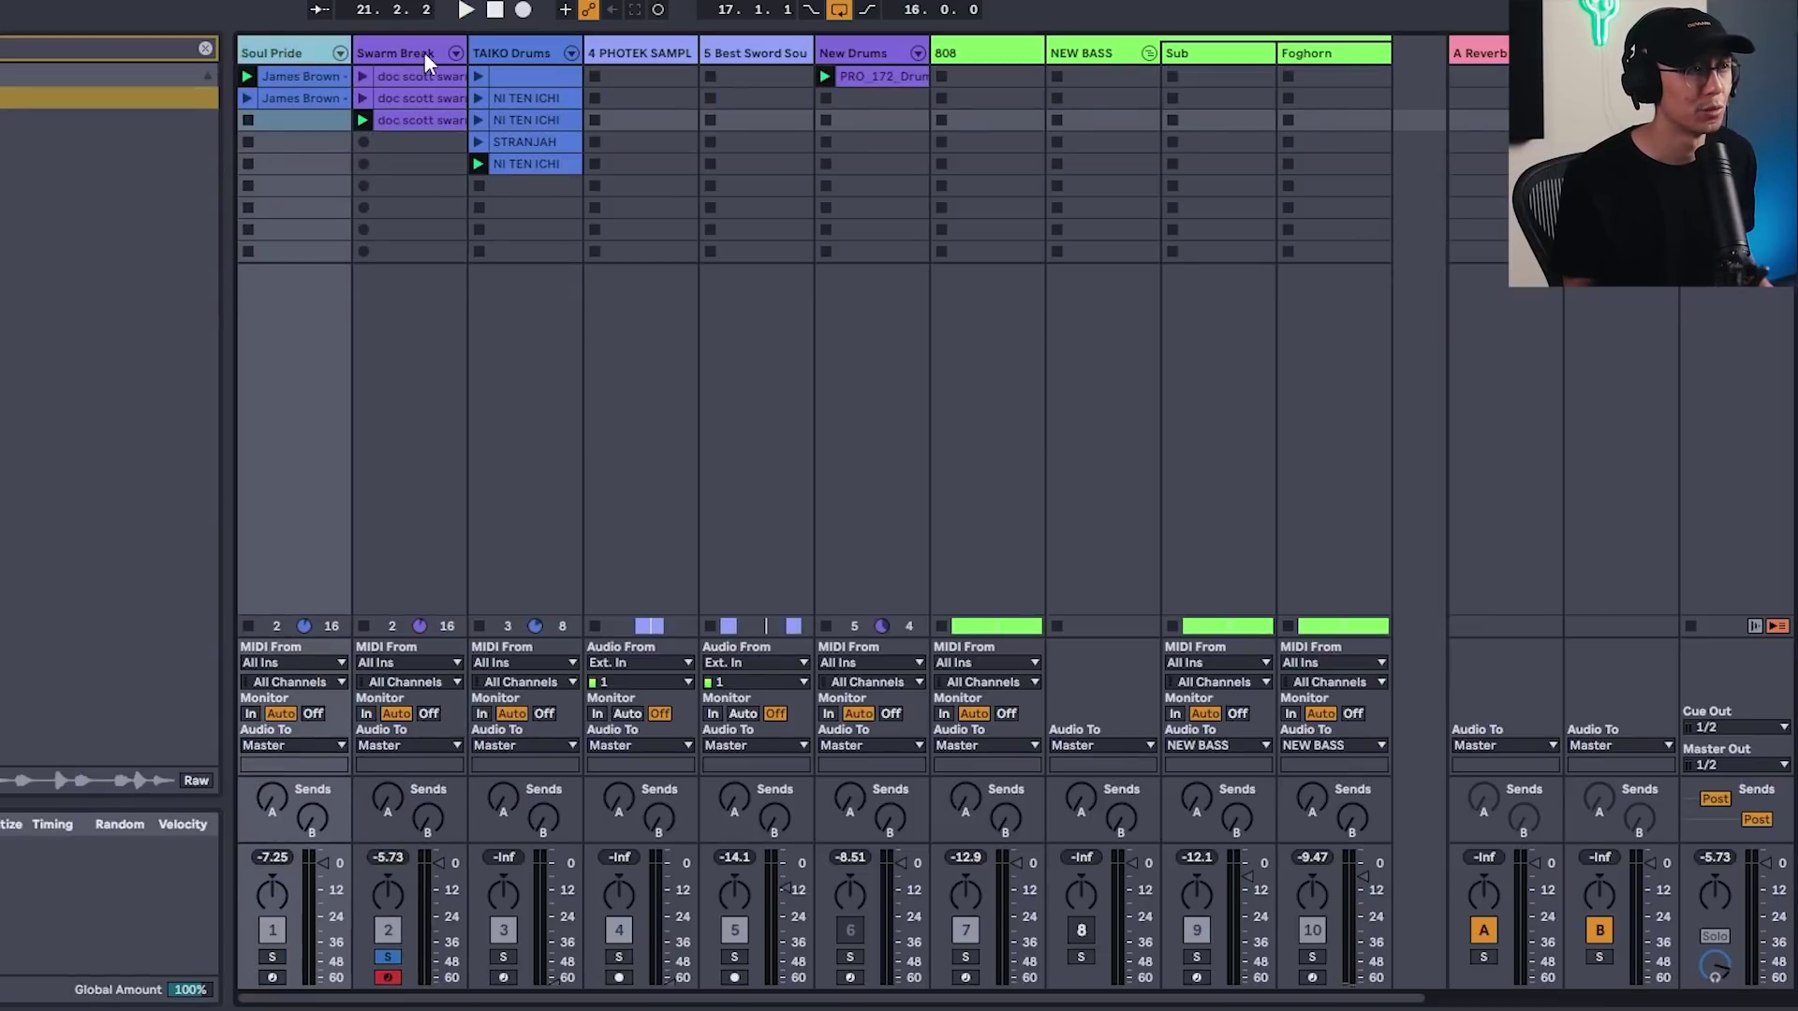
pyautogui.click(427, 60)
pyautogui.hotkey('ctrl', 'alt', 'l')
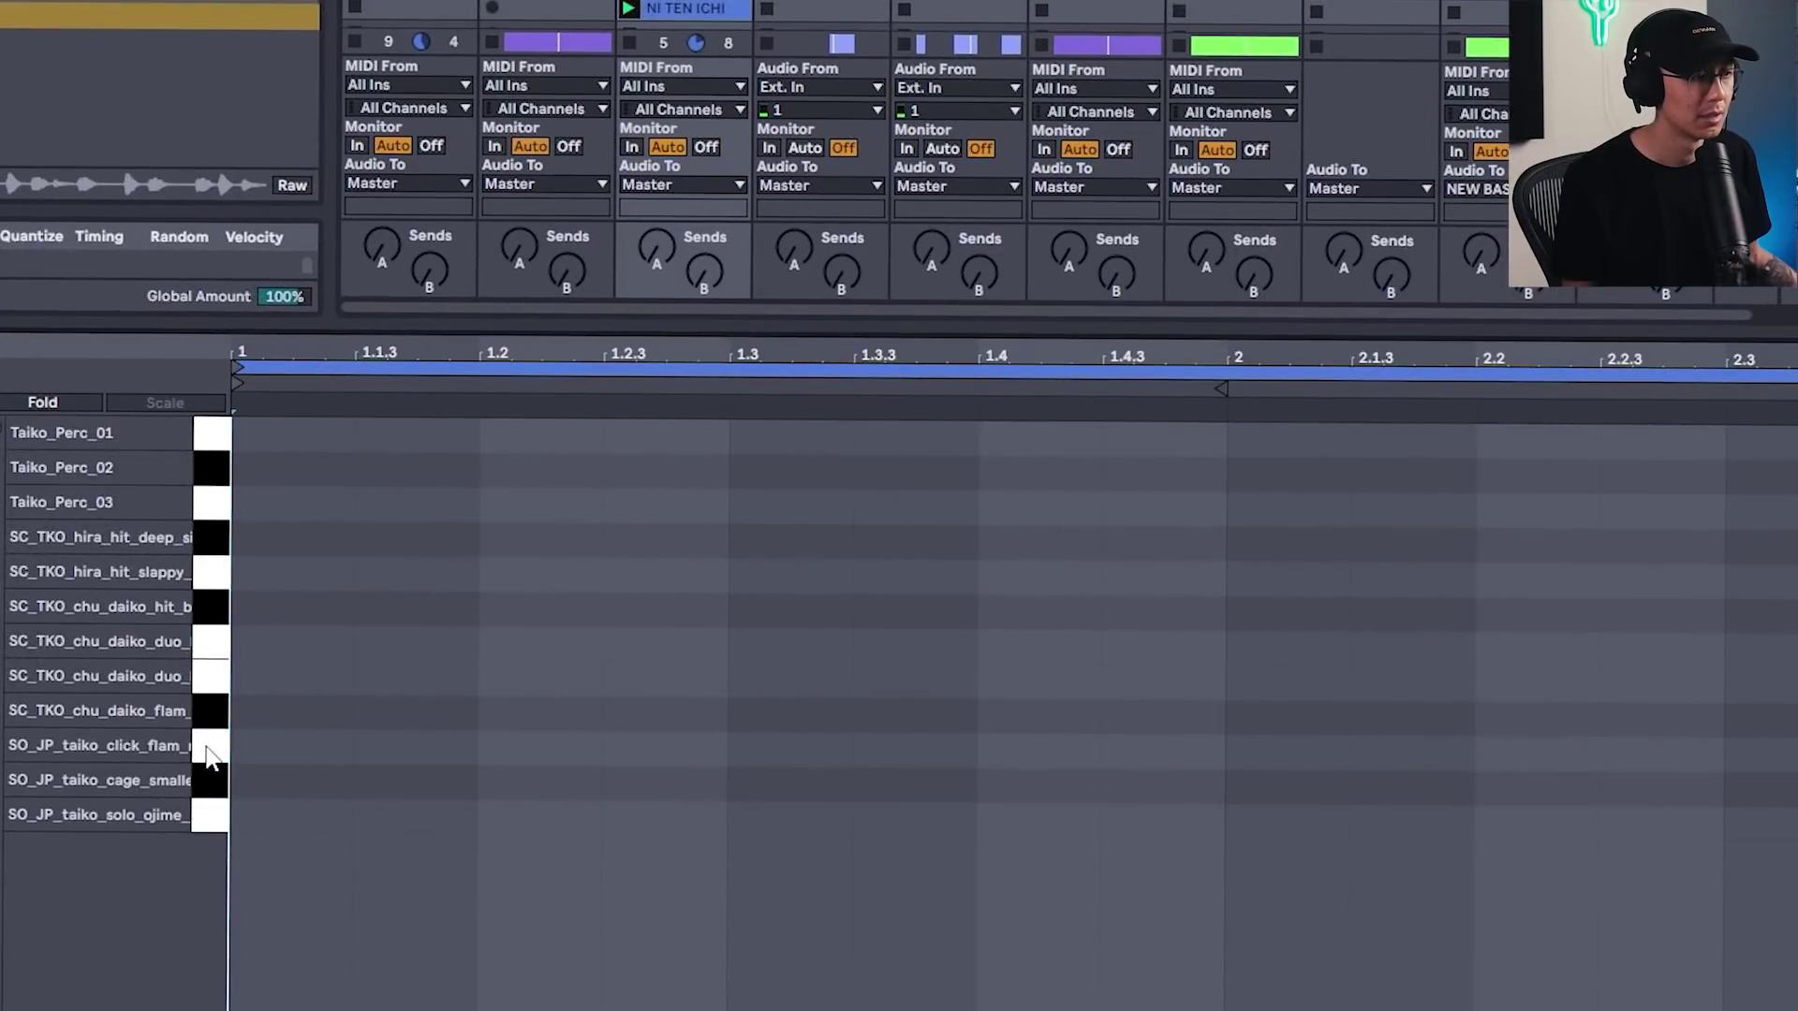
# - Audition the chu daiko duo, Taiko_Perc_01, ojime and Taiko_Perc_03 samples, then enable Draw mode
pyautogui.click(205, 669)
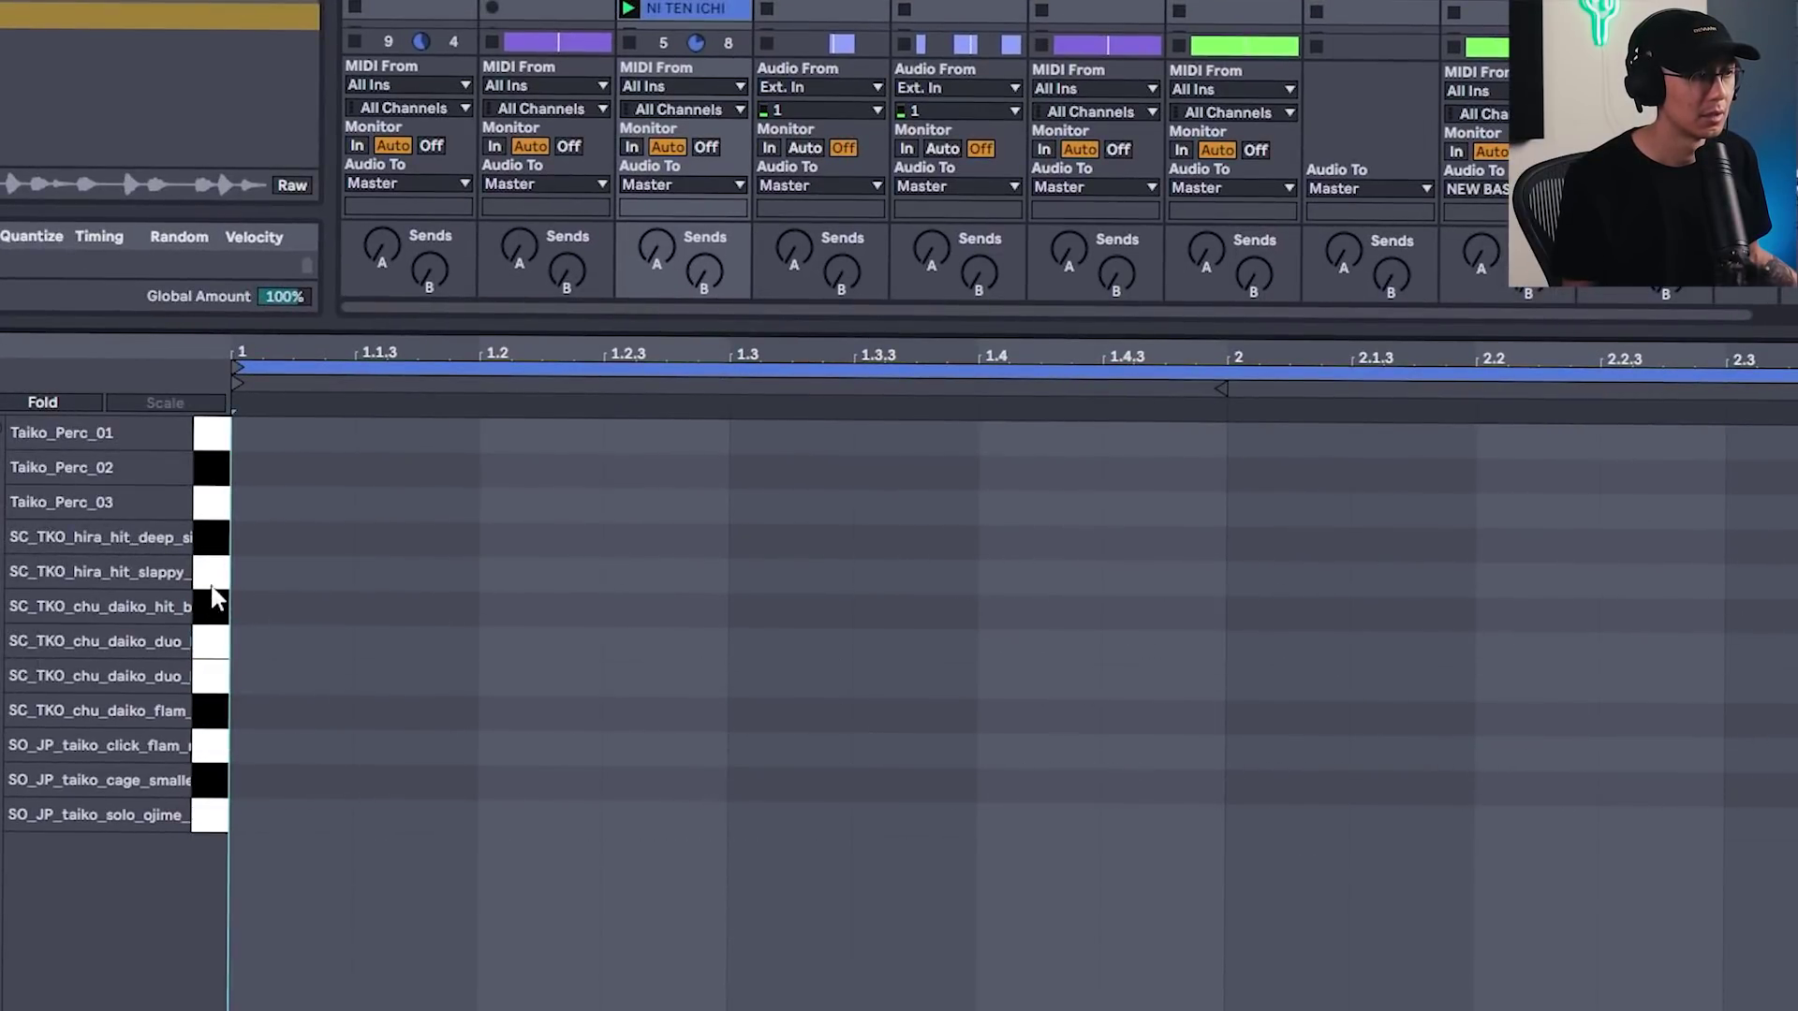
pyautogui.click(210, 435)
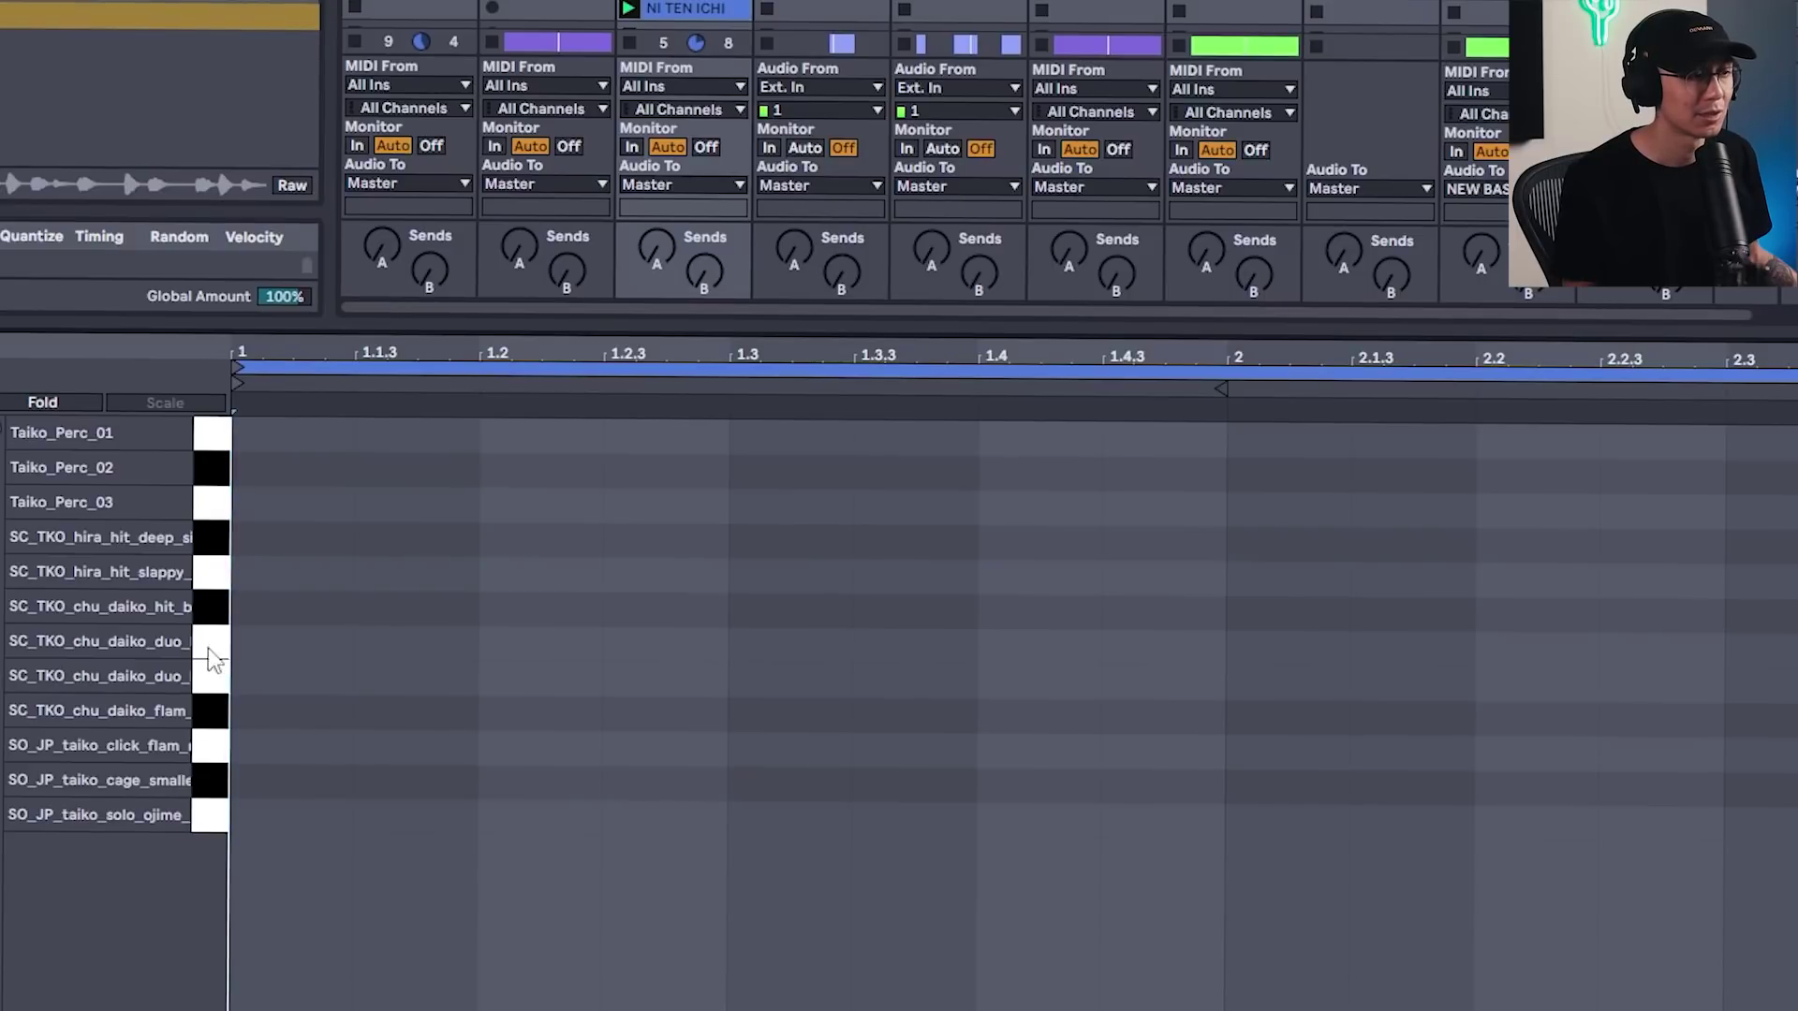
pyautogui.click(212, 824)
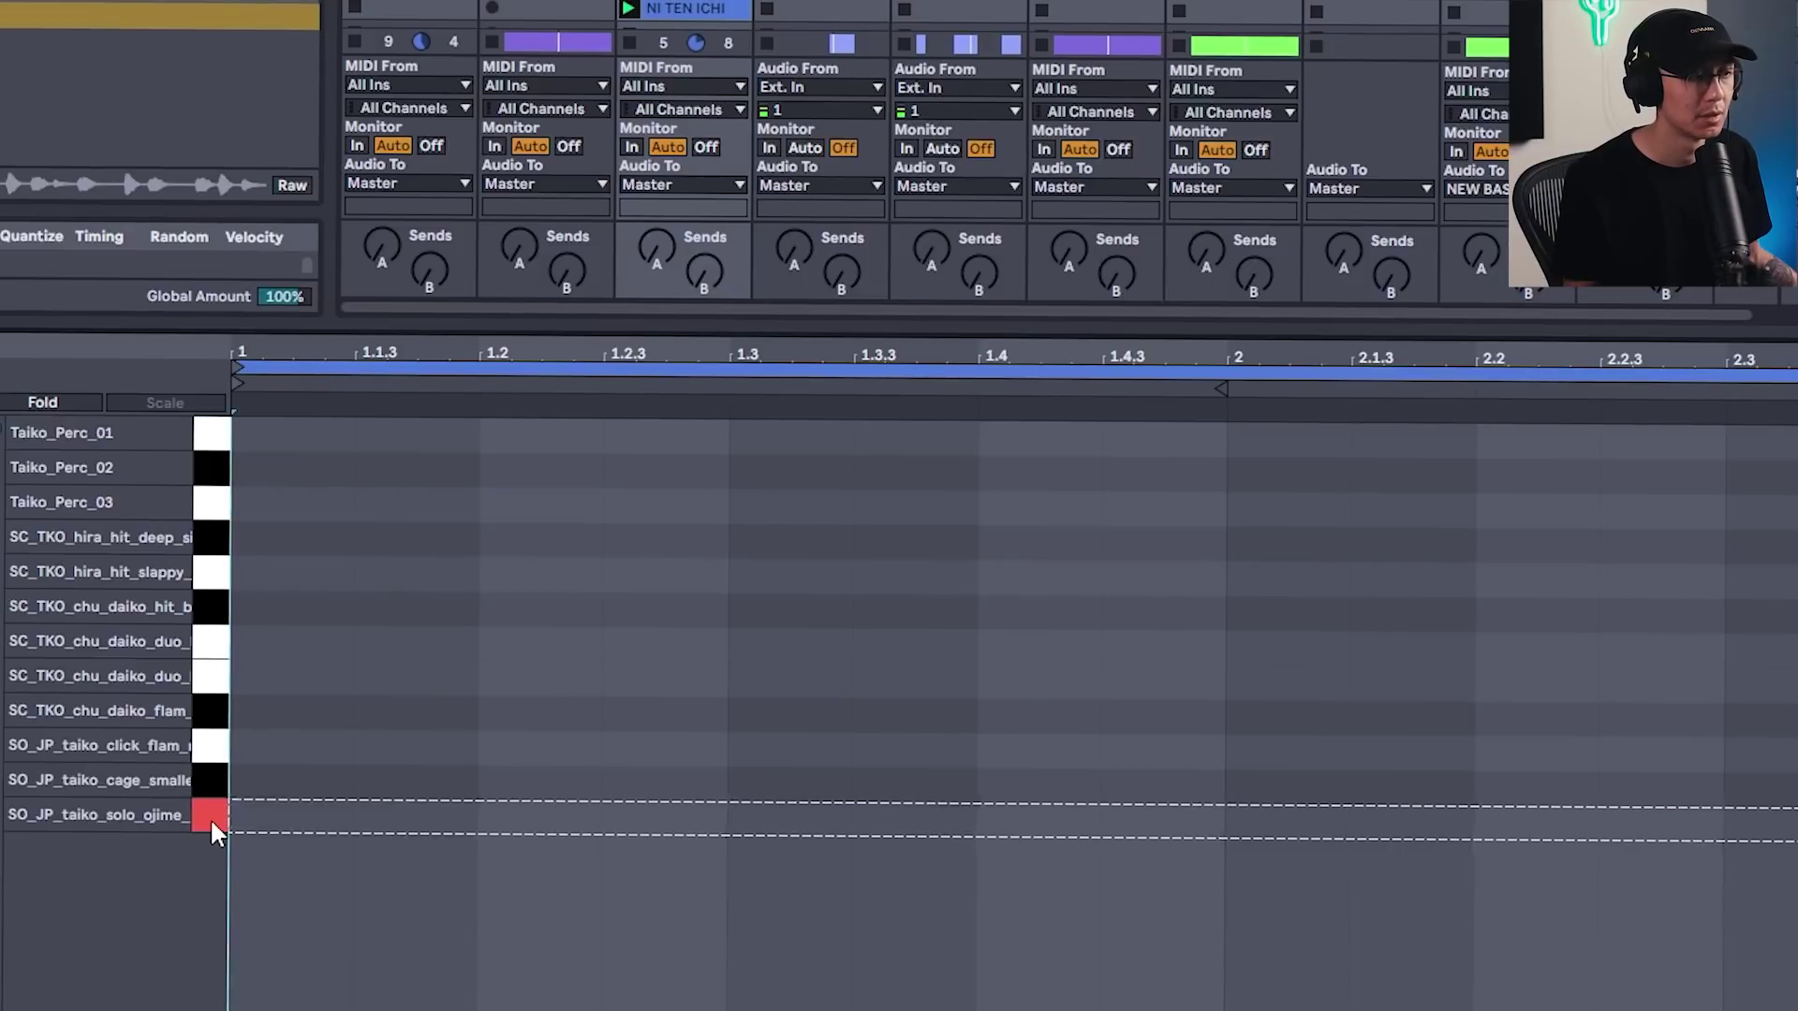
pyautogui.click(219, 432)
pyautogui.click(215, 502)
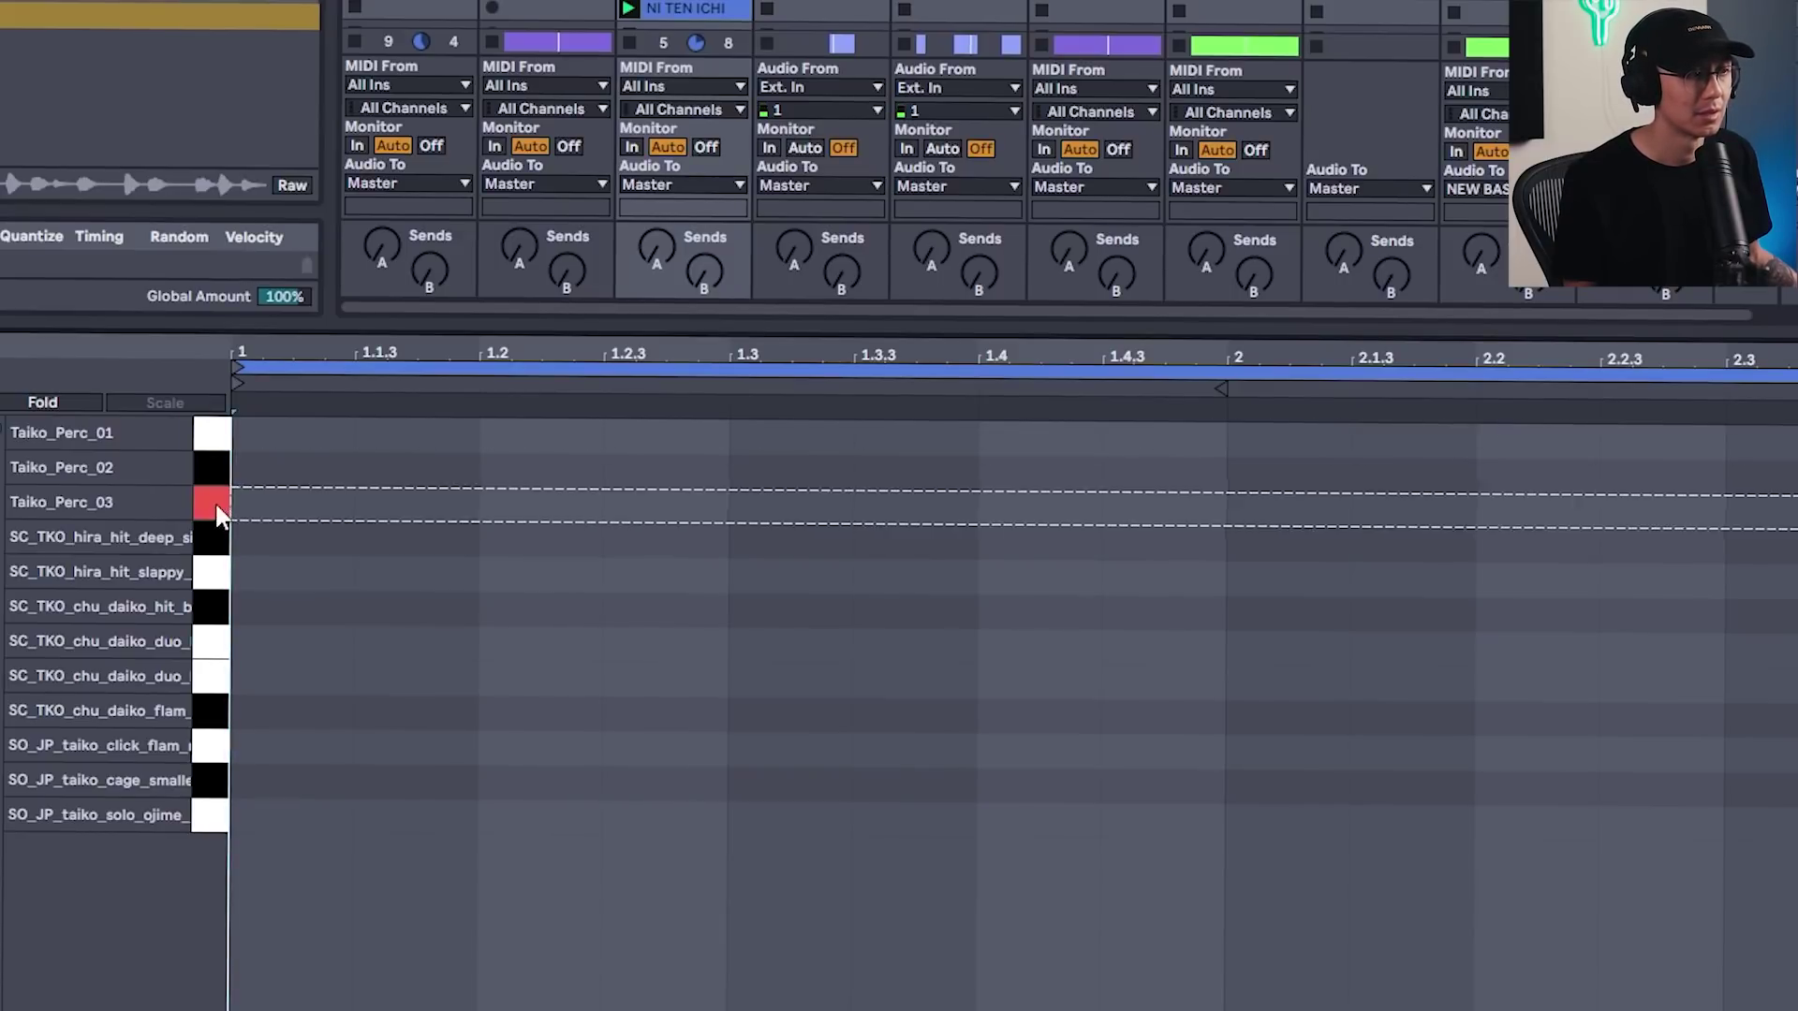
pyautogui.click(222, 447)
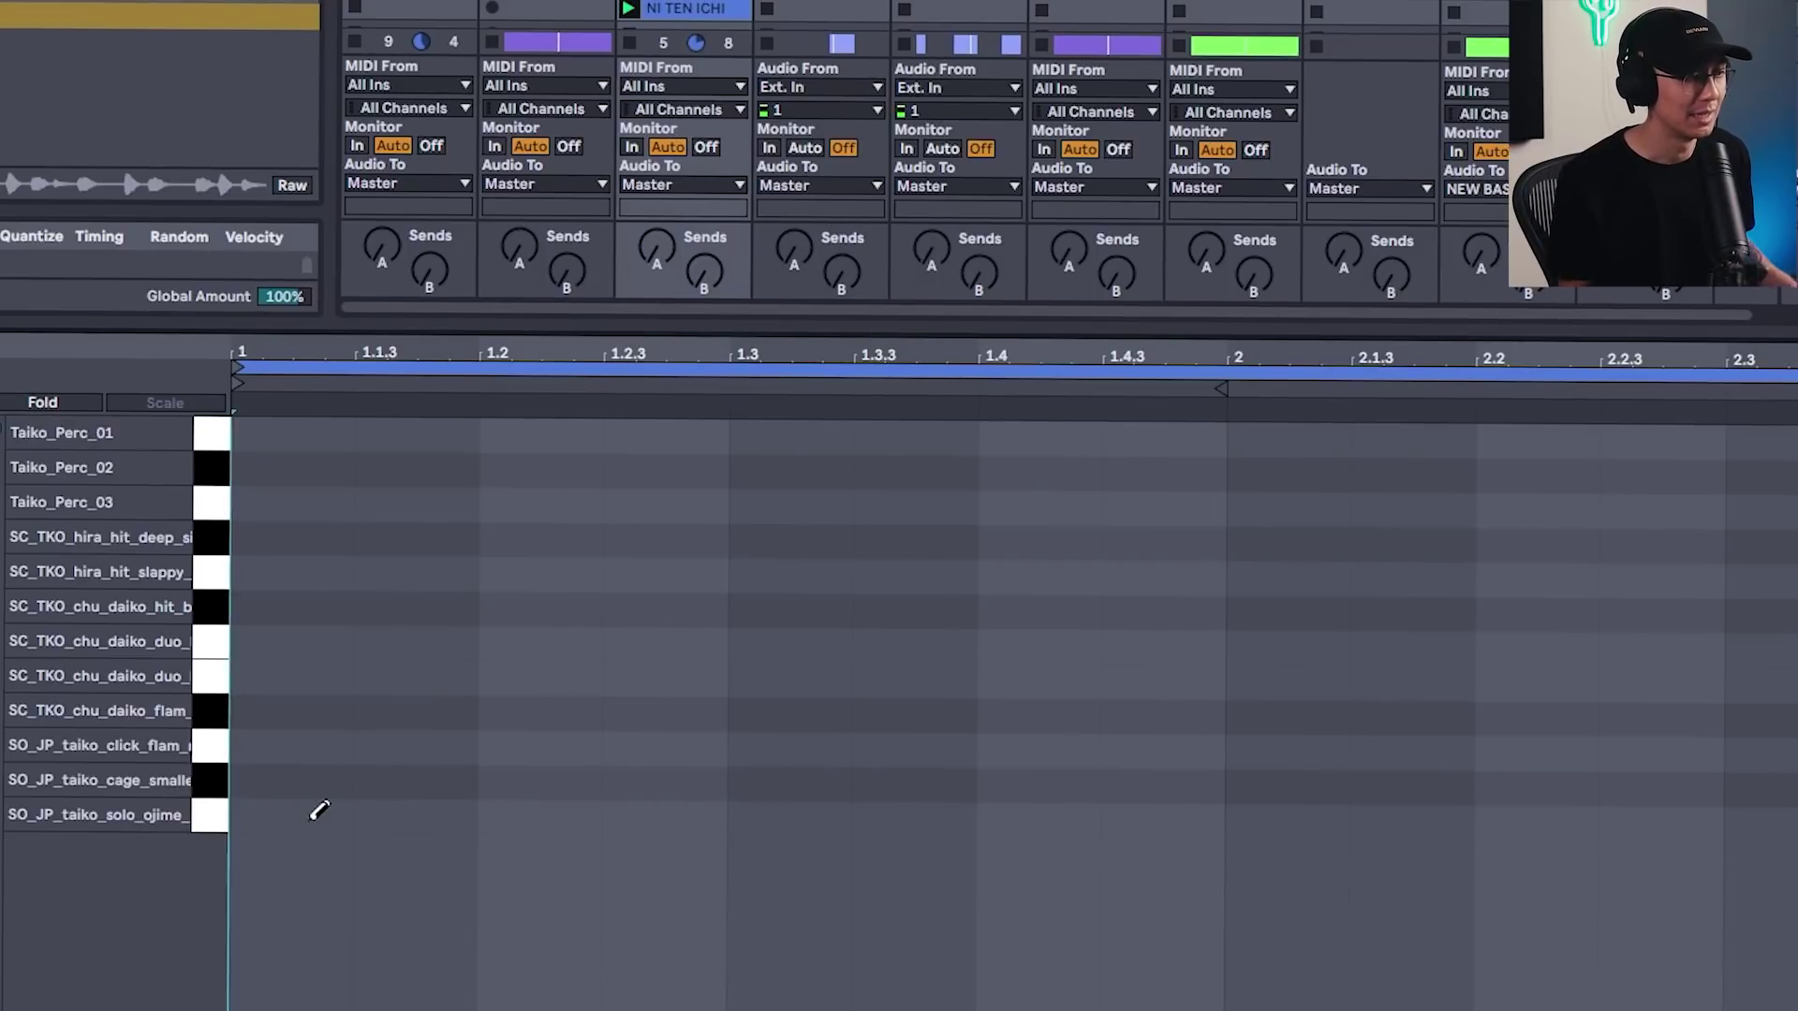
pyautogui.press('b')
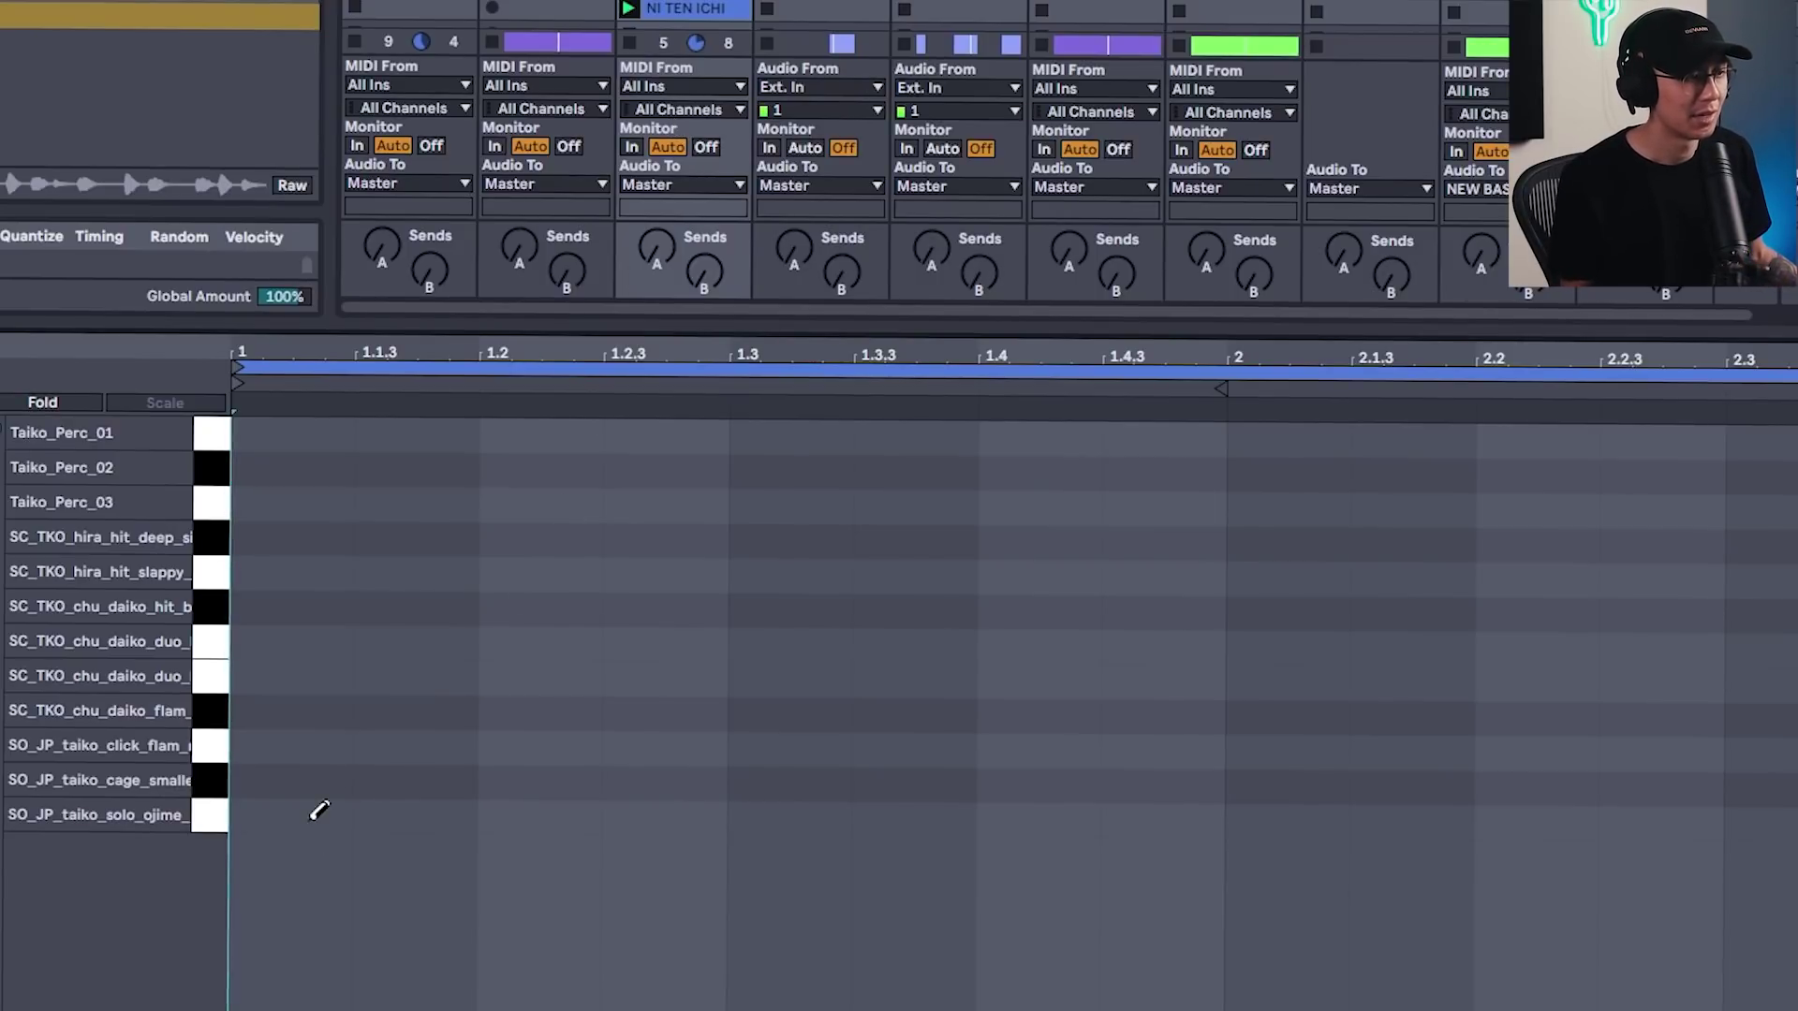
pyautogui.hotkey('ctrl', 'alt', 'i')
# - Draw ojime notes at 1 and 1.3.3 and chu daiko duo notes at 2 and 2.2, then play
pyautogui.click(212, 815)
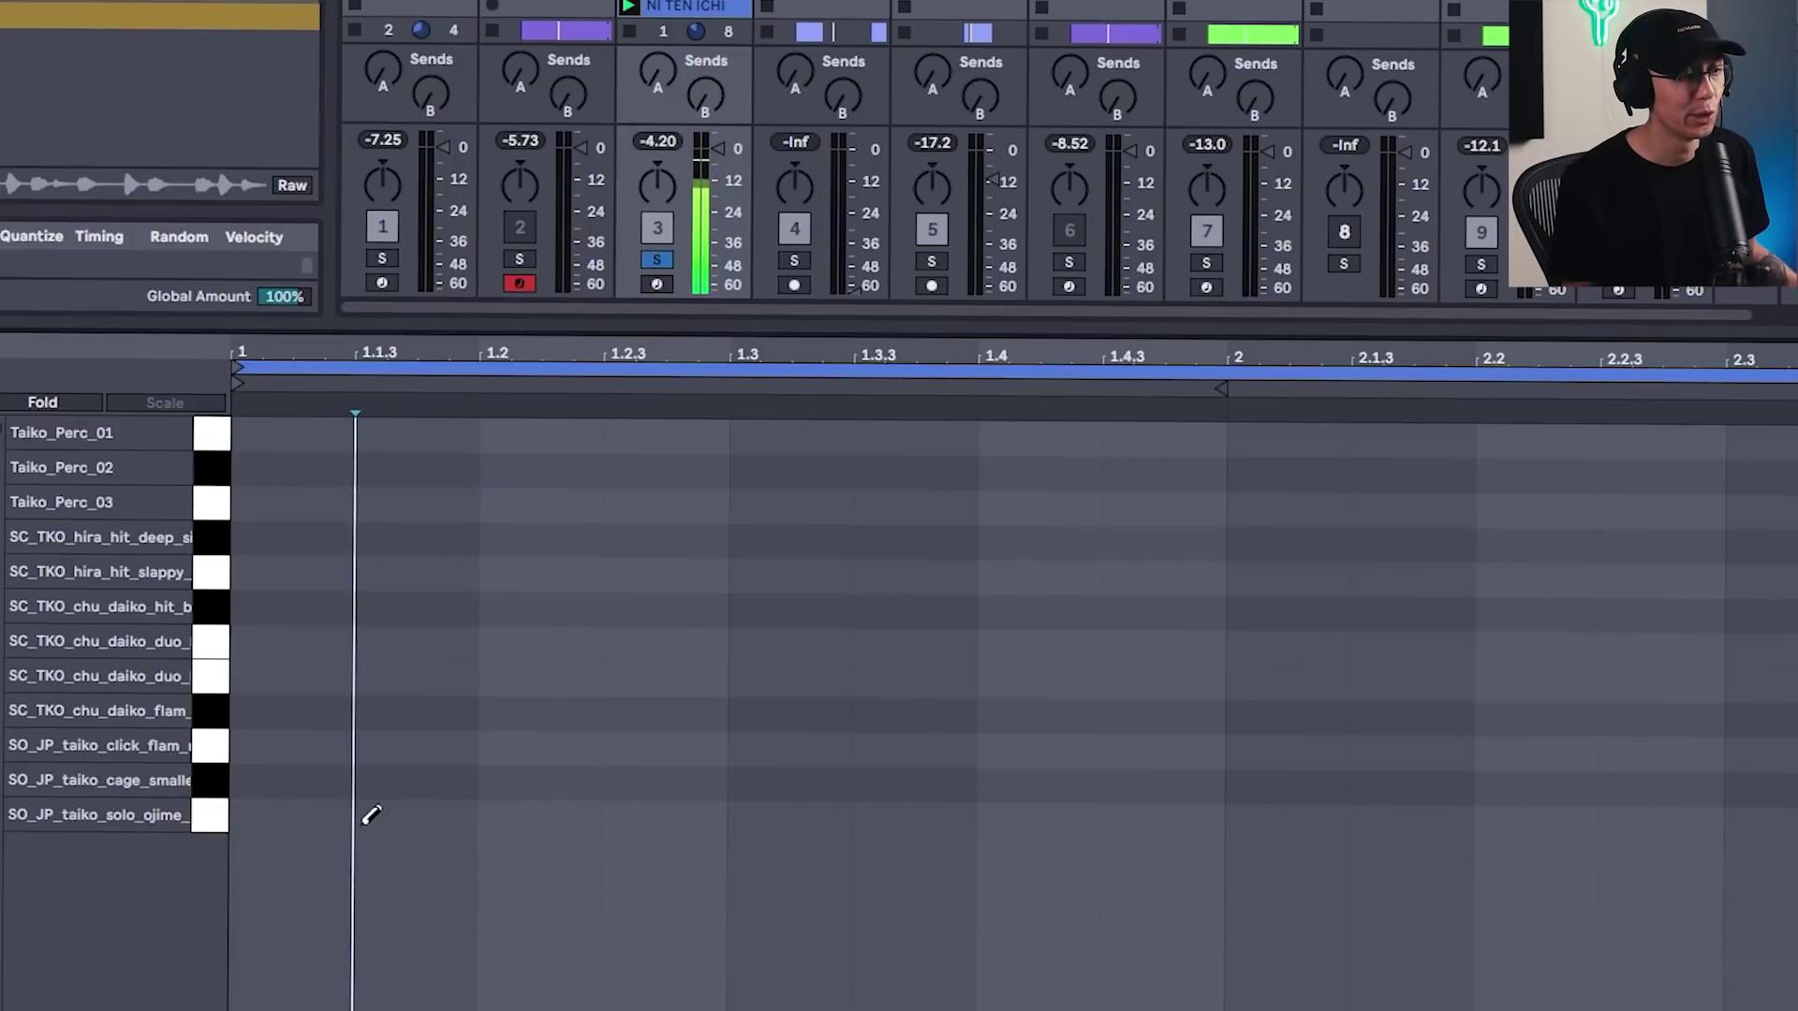
pyautogui.click(312, 814)
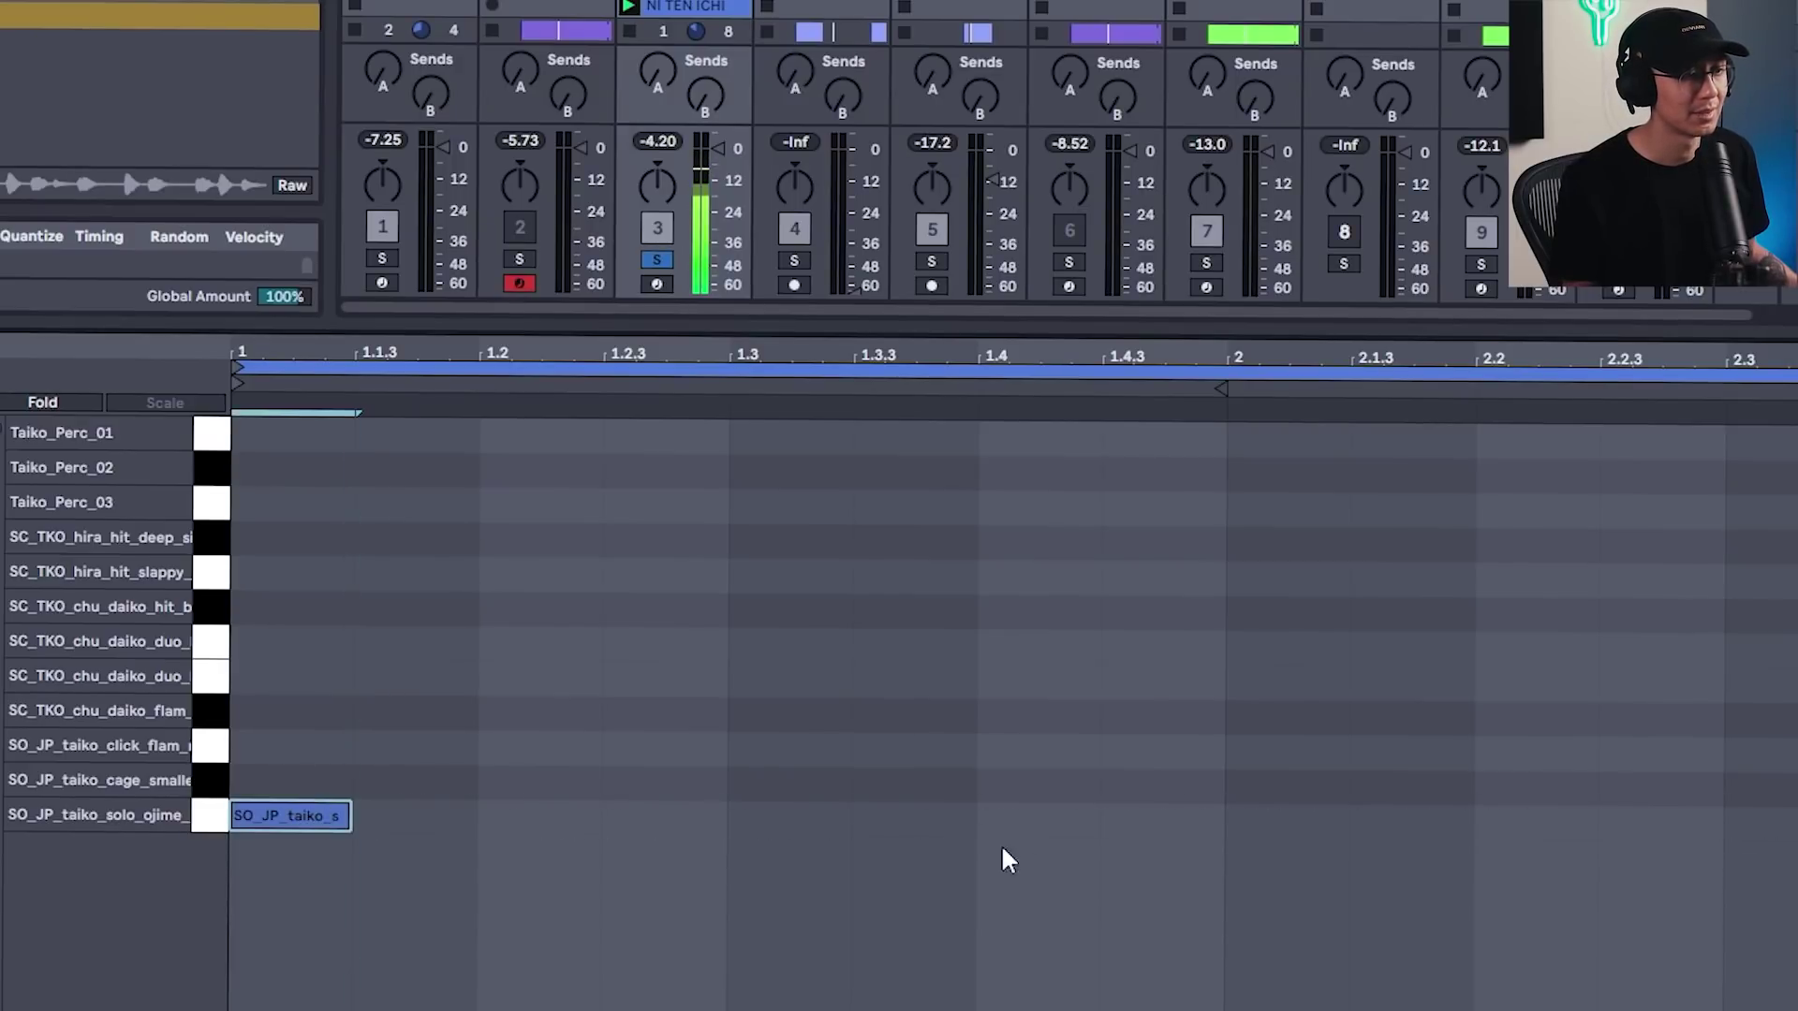
pyautogui.click(934, 814)
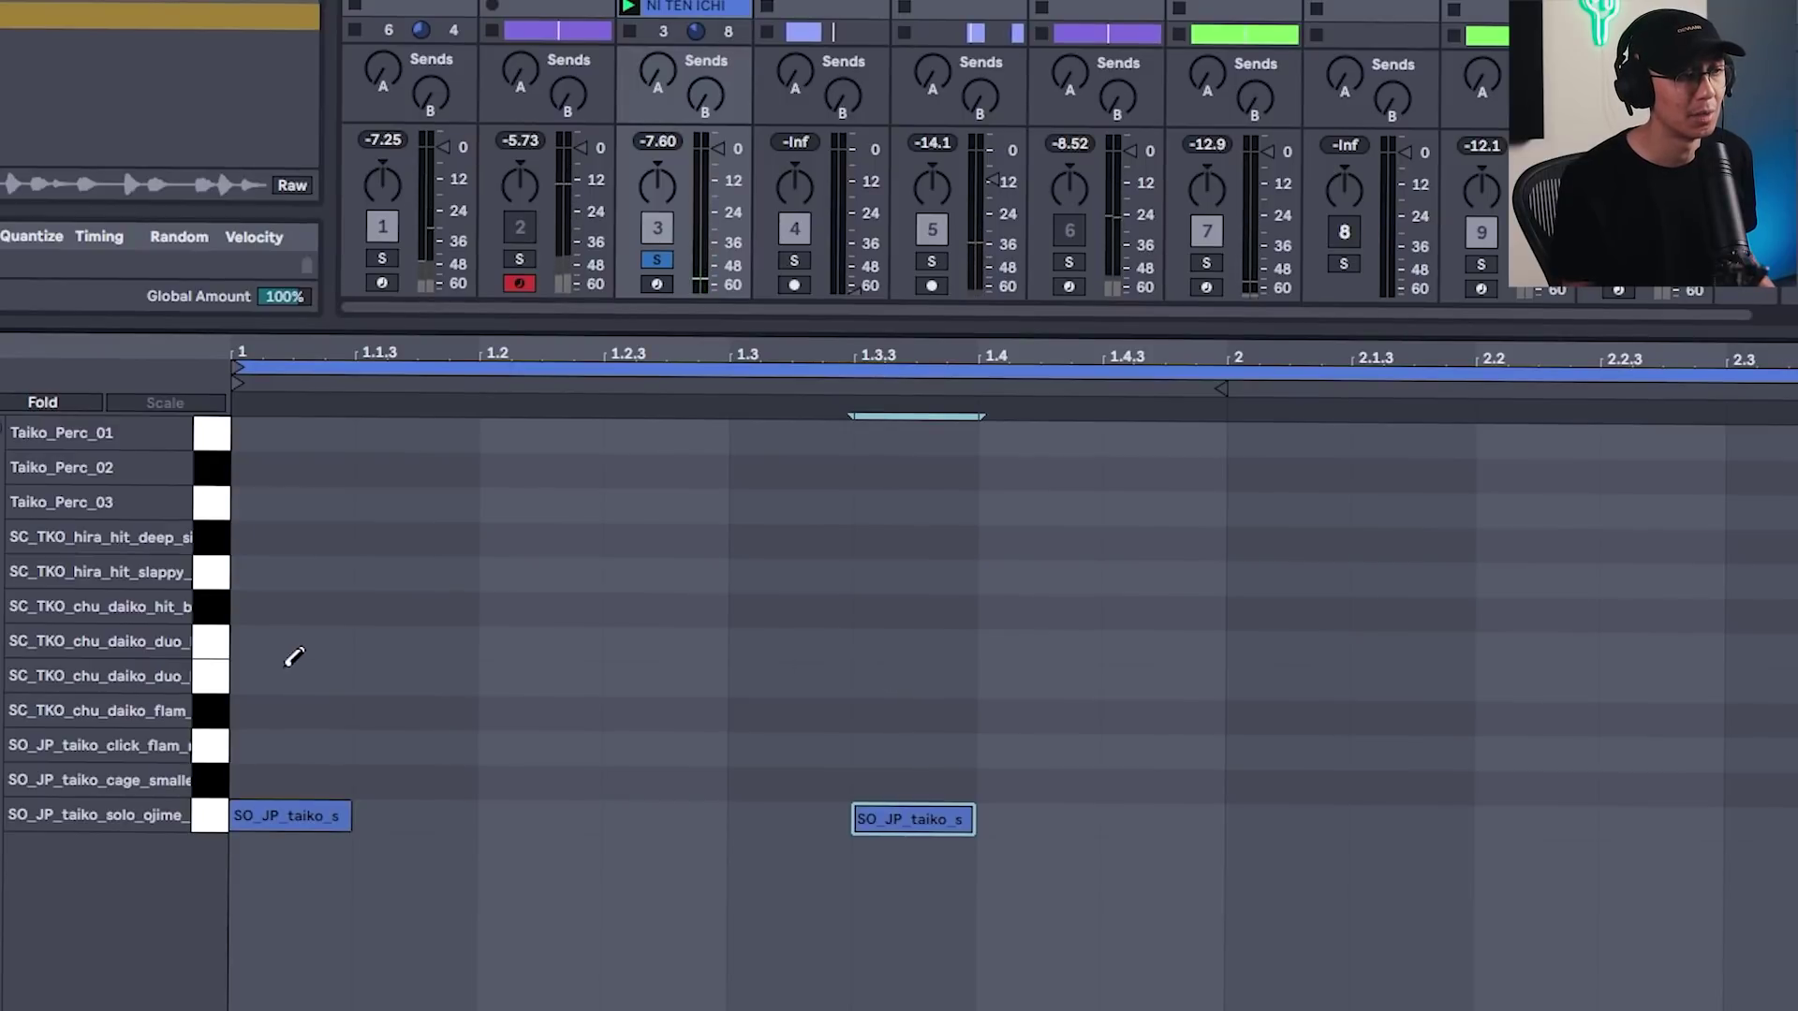
pyautogui.click(219, 674)
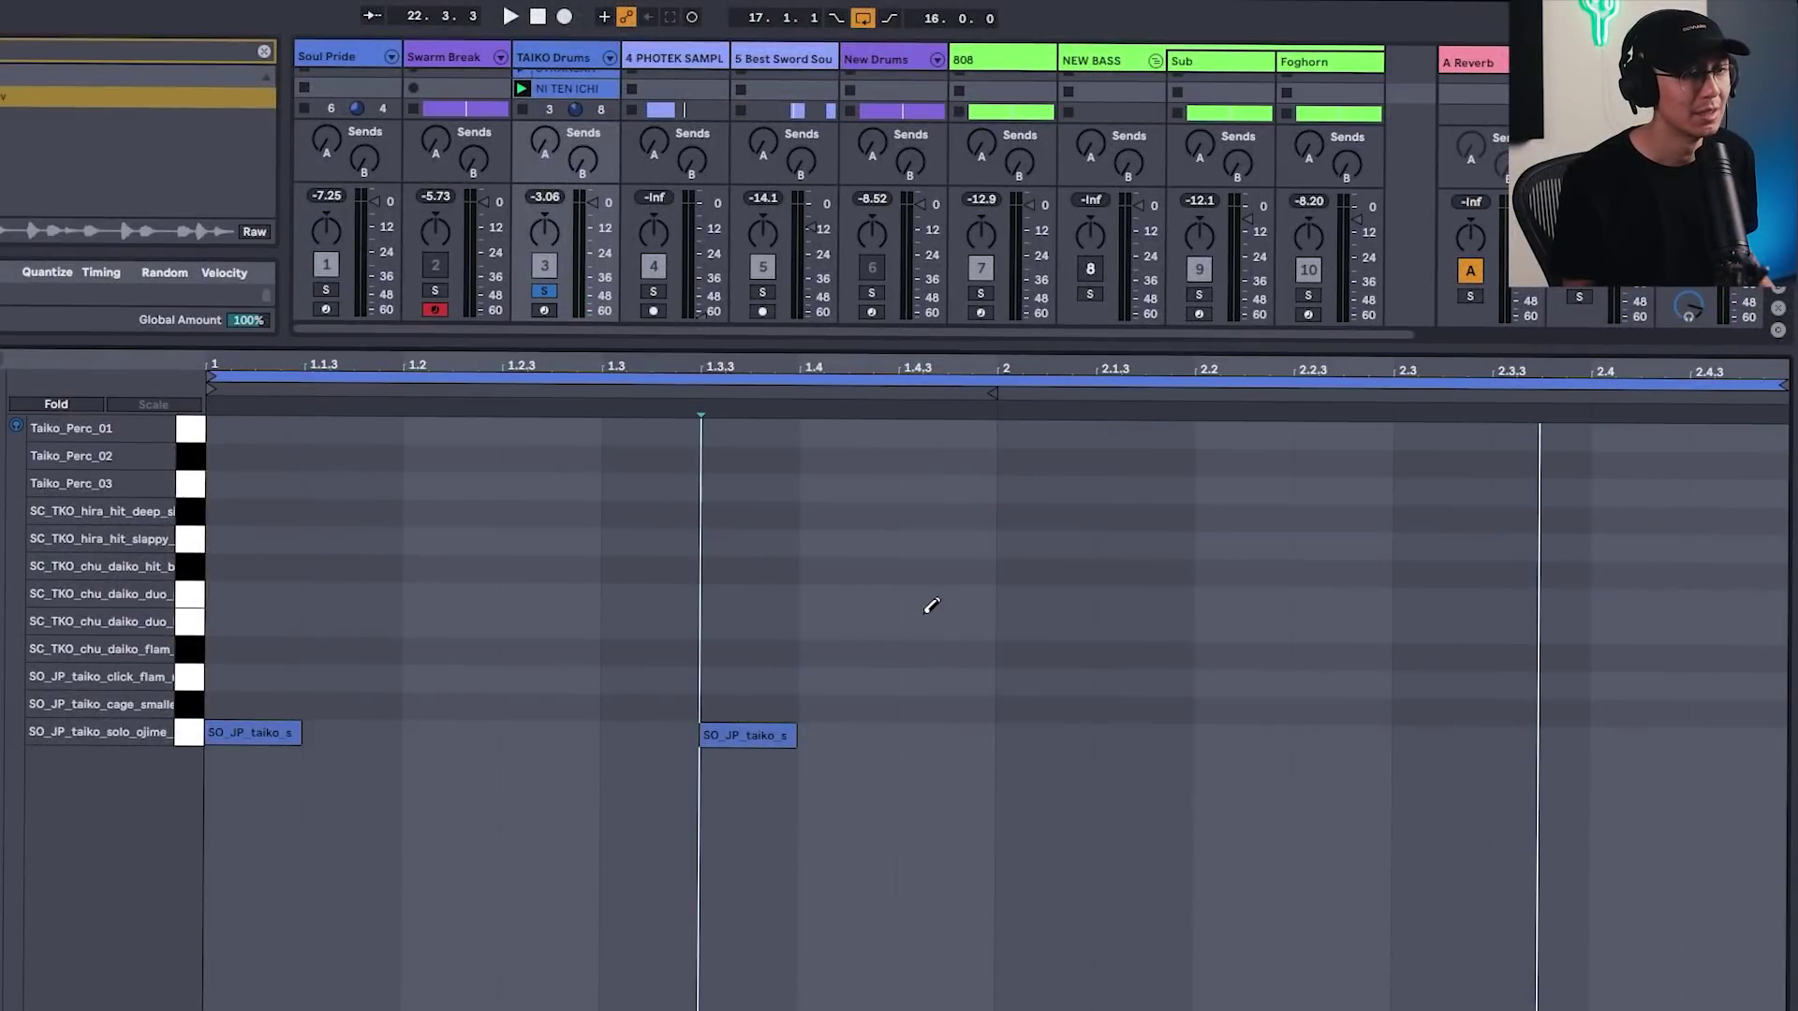
pyautogui.click(1049, 620)
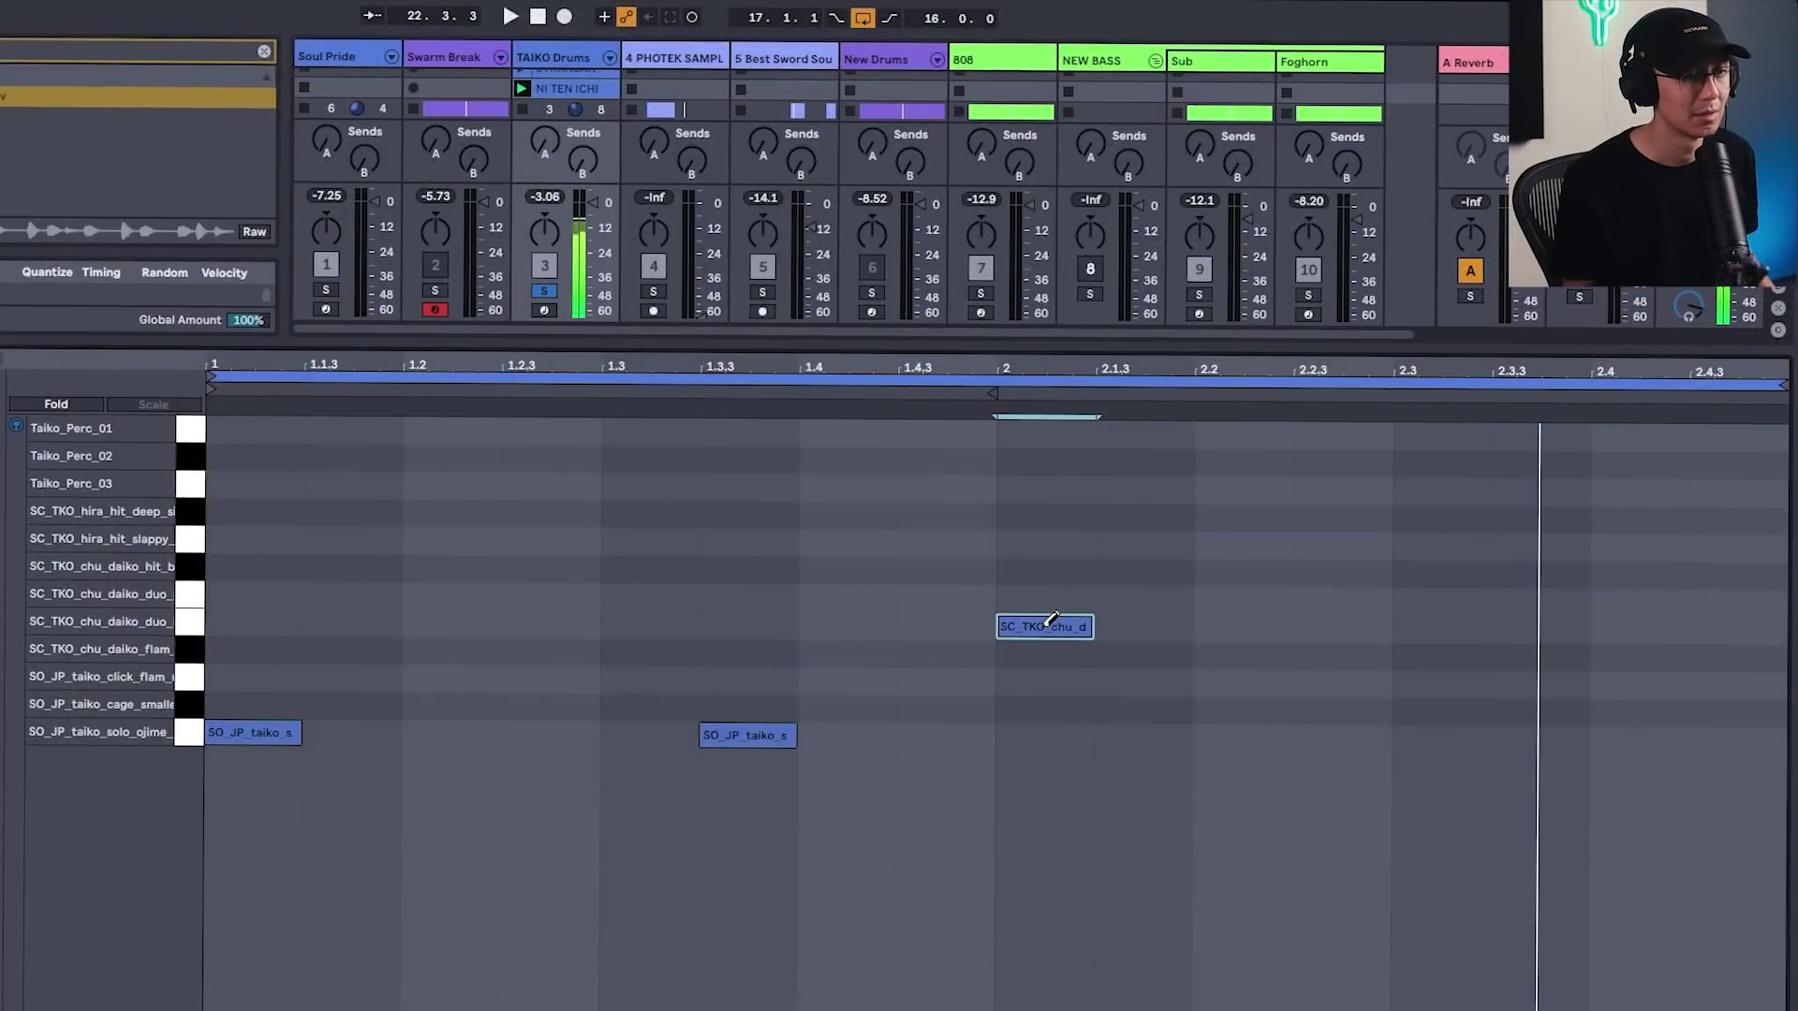
pyautogui.click(1222, 599)
pyautogui.press('space')
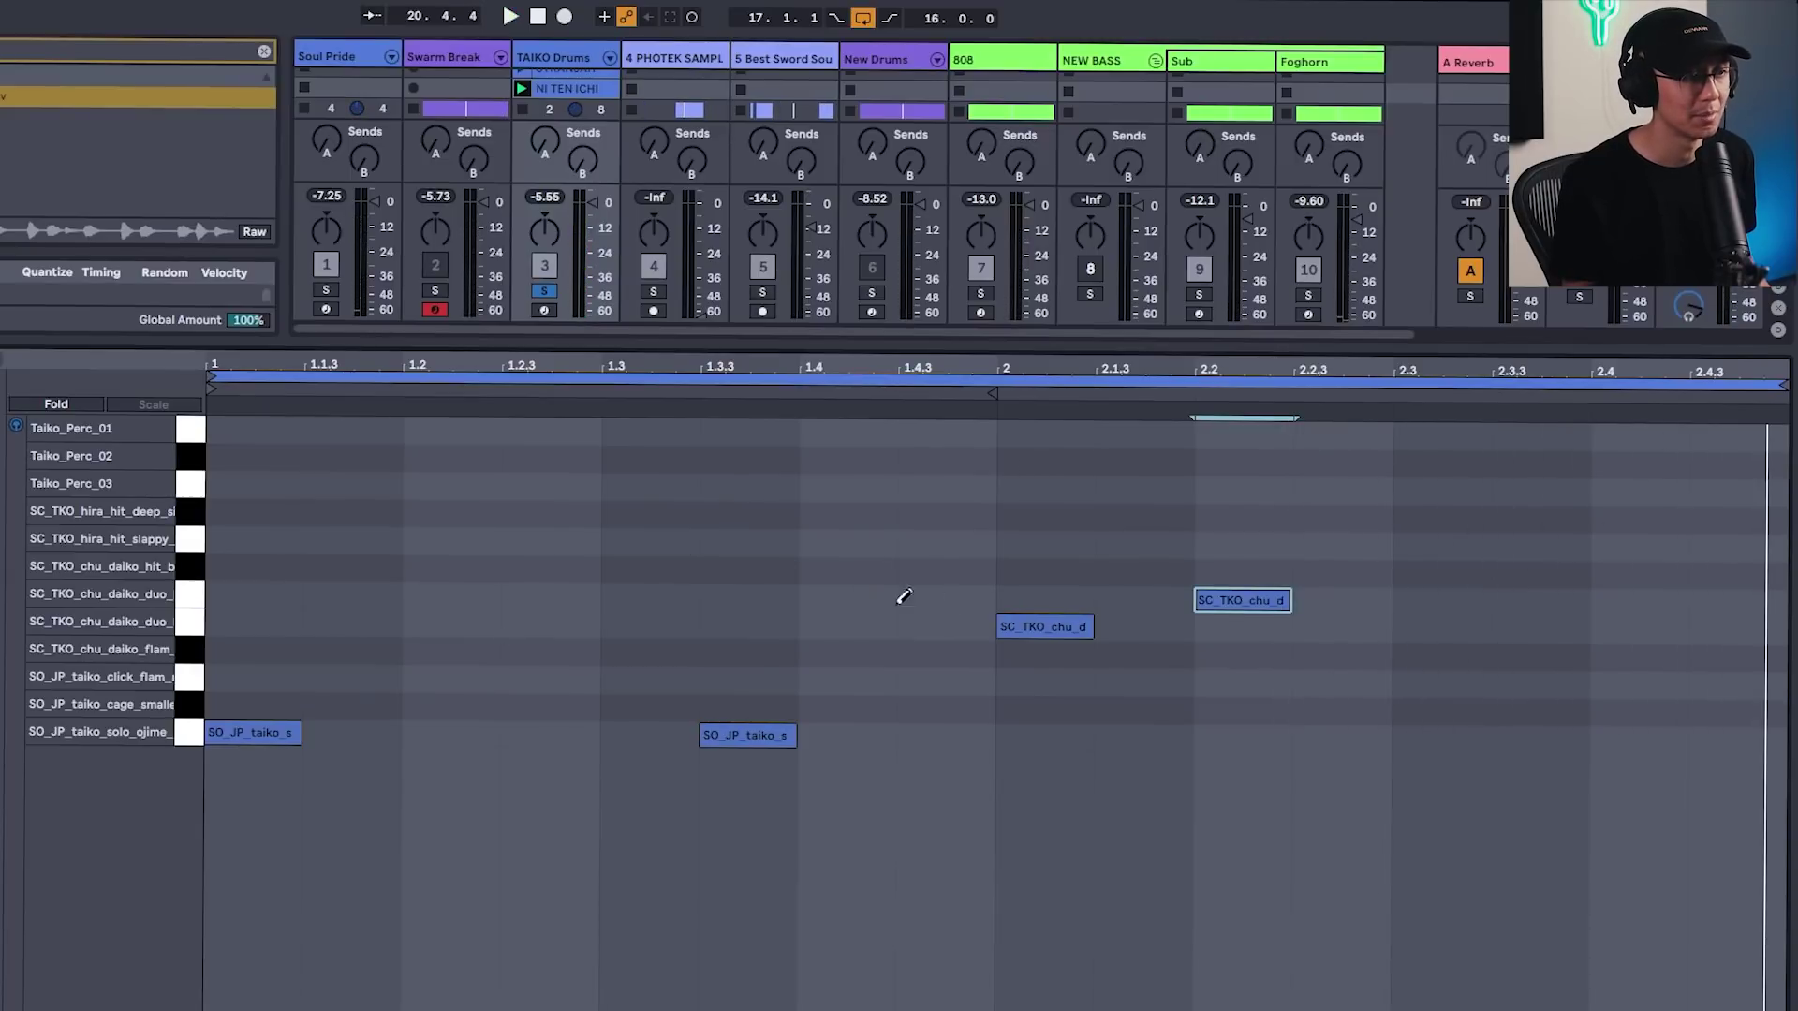
# - Audition the taiko samples, then draw chu daiko hits at 1.4.3 and 2.4.3 and play
pyautogui.click(192, 578)
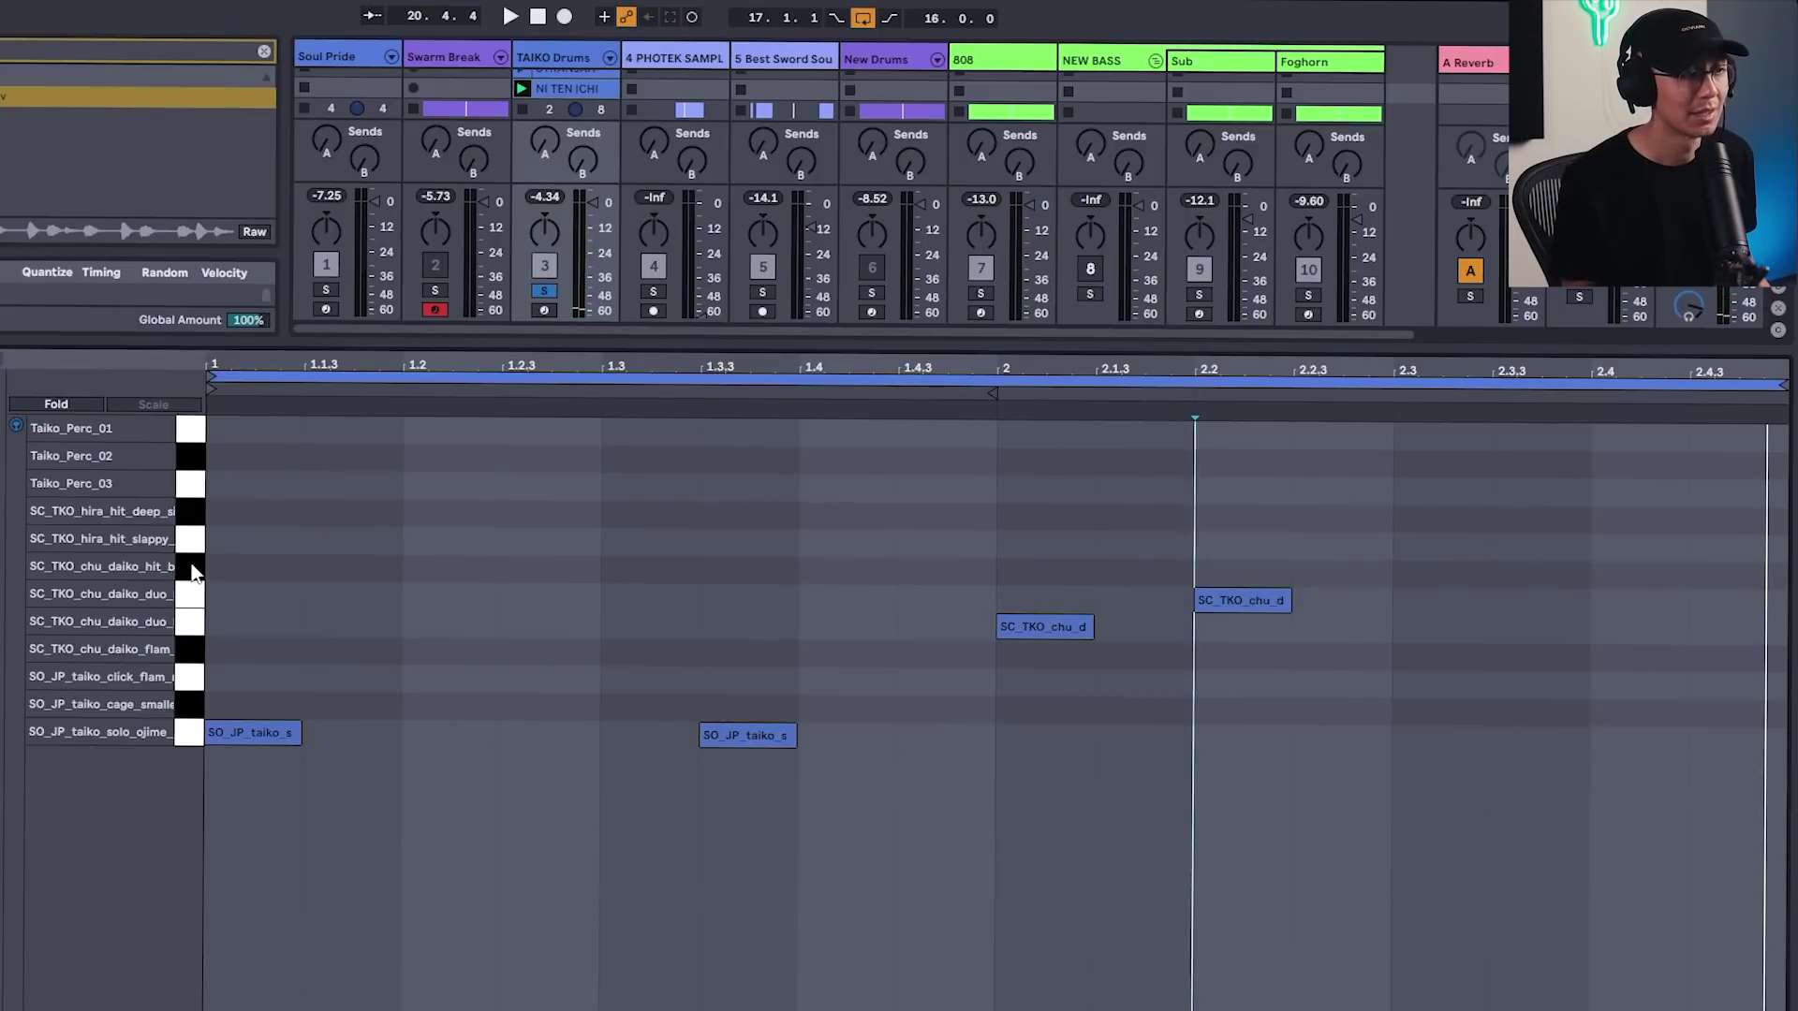
pyautogui.click(192, 569)
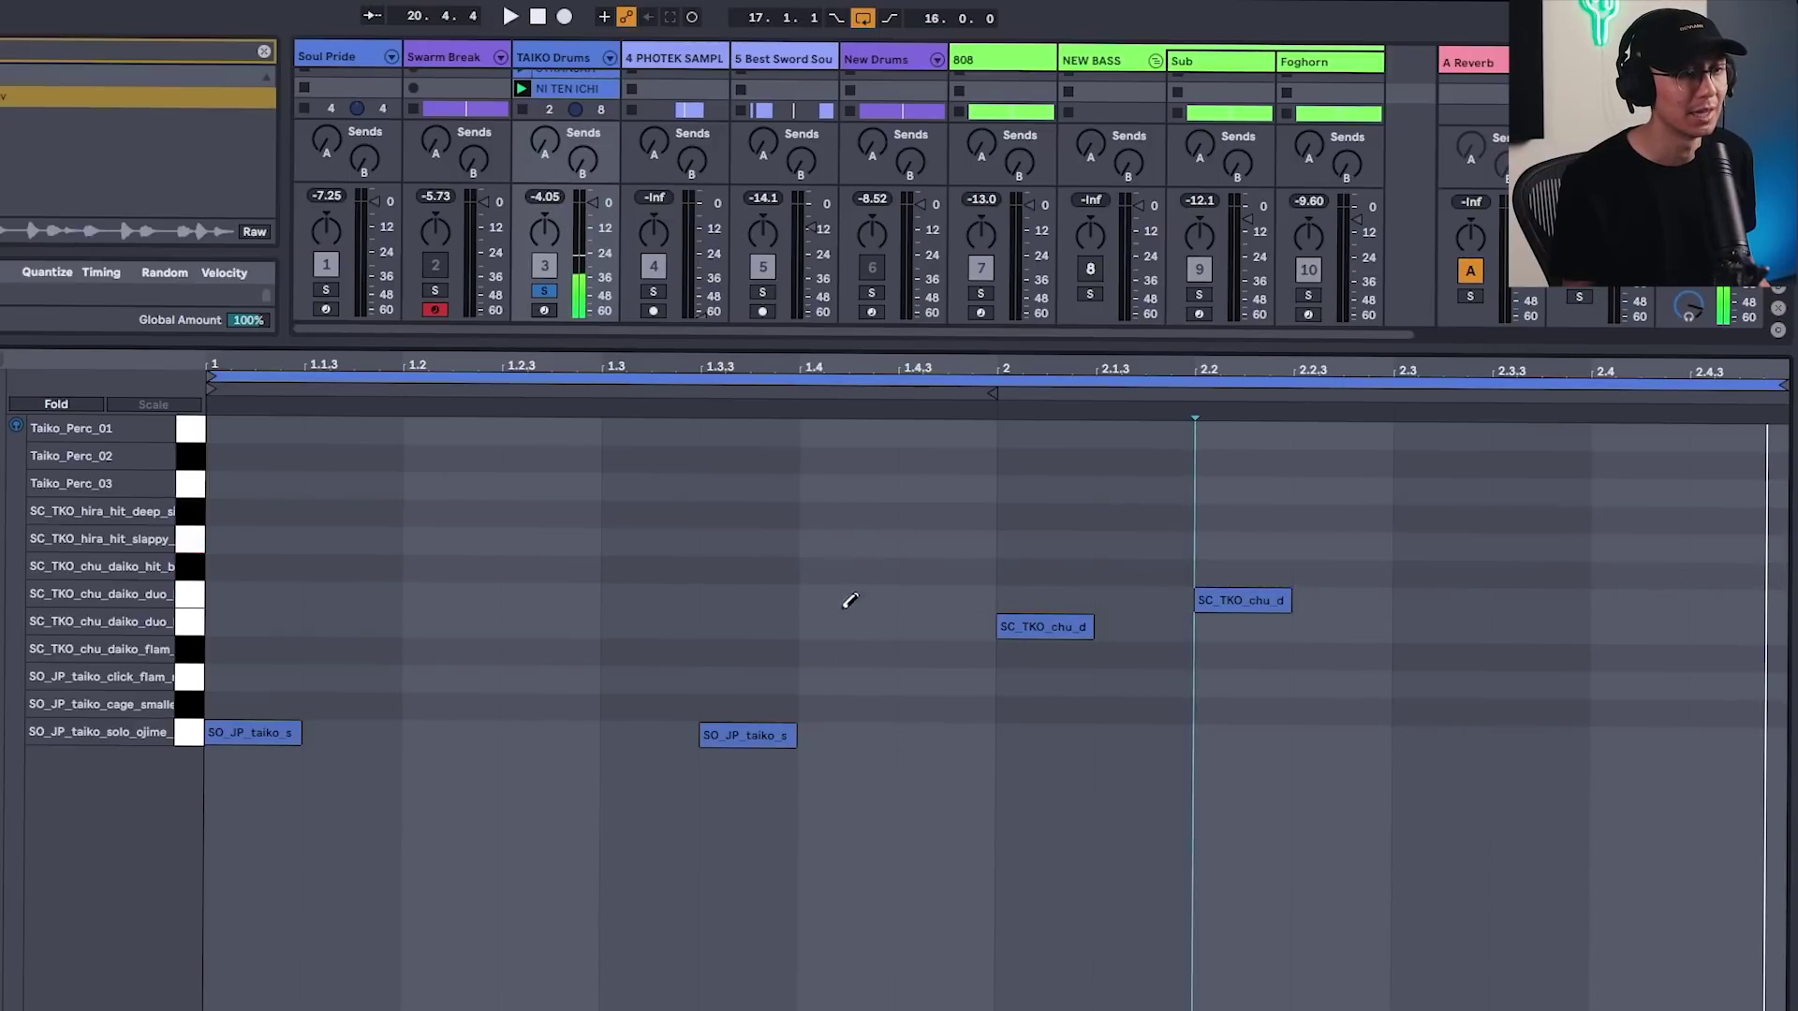
pyautogui.click(192, 573)
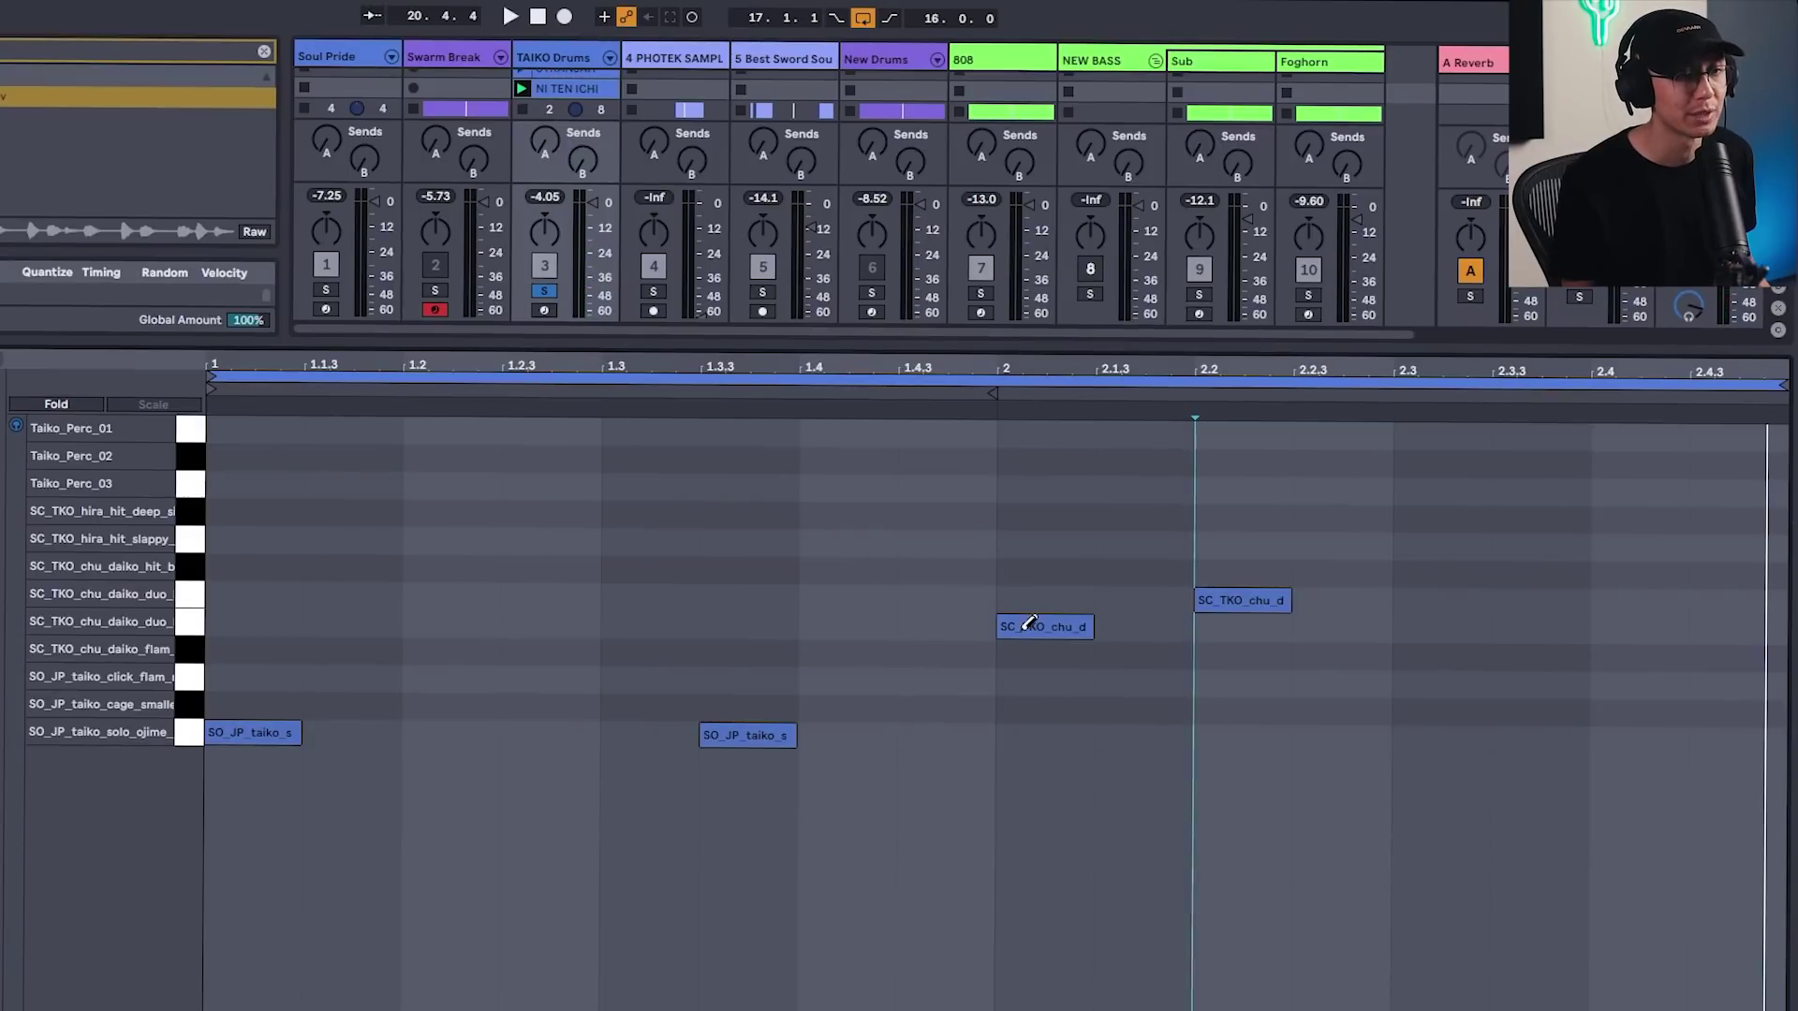
pyautogui.click(971, 566)
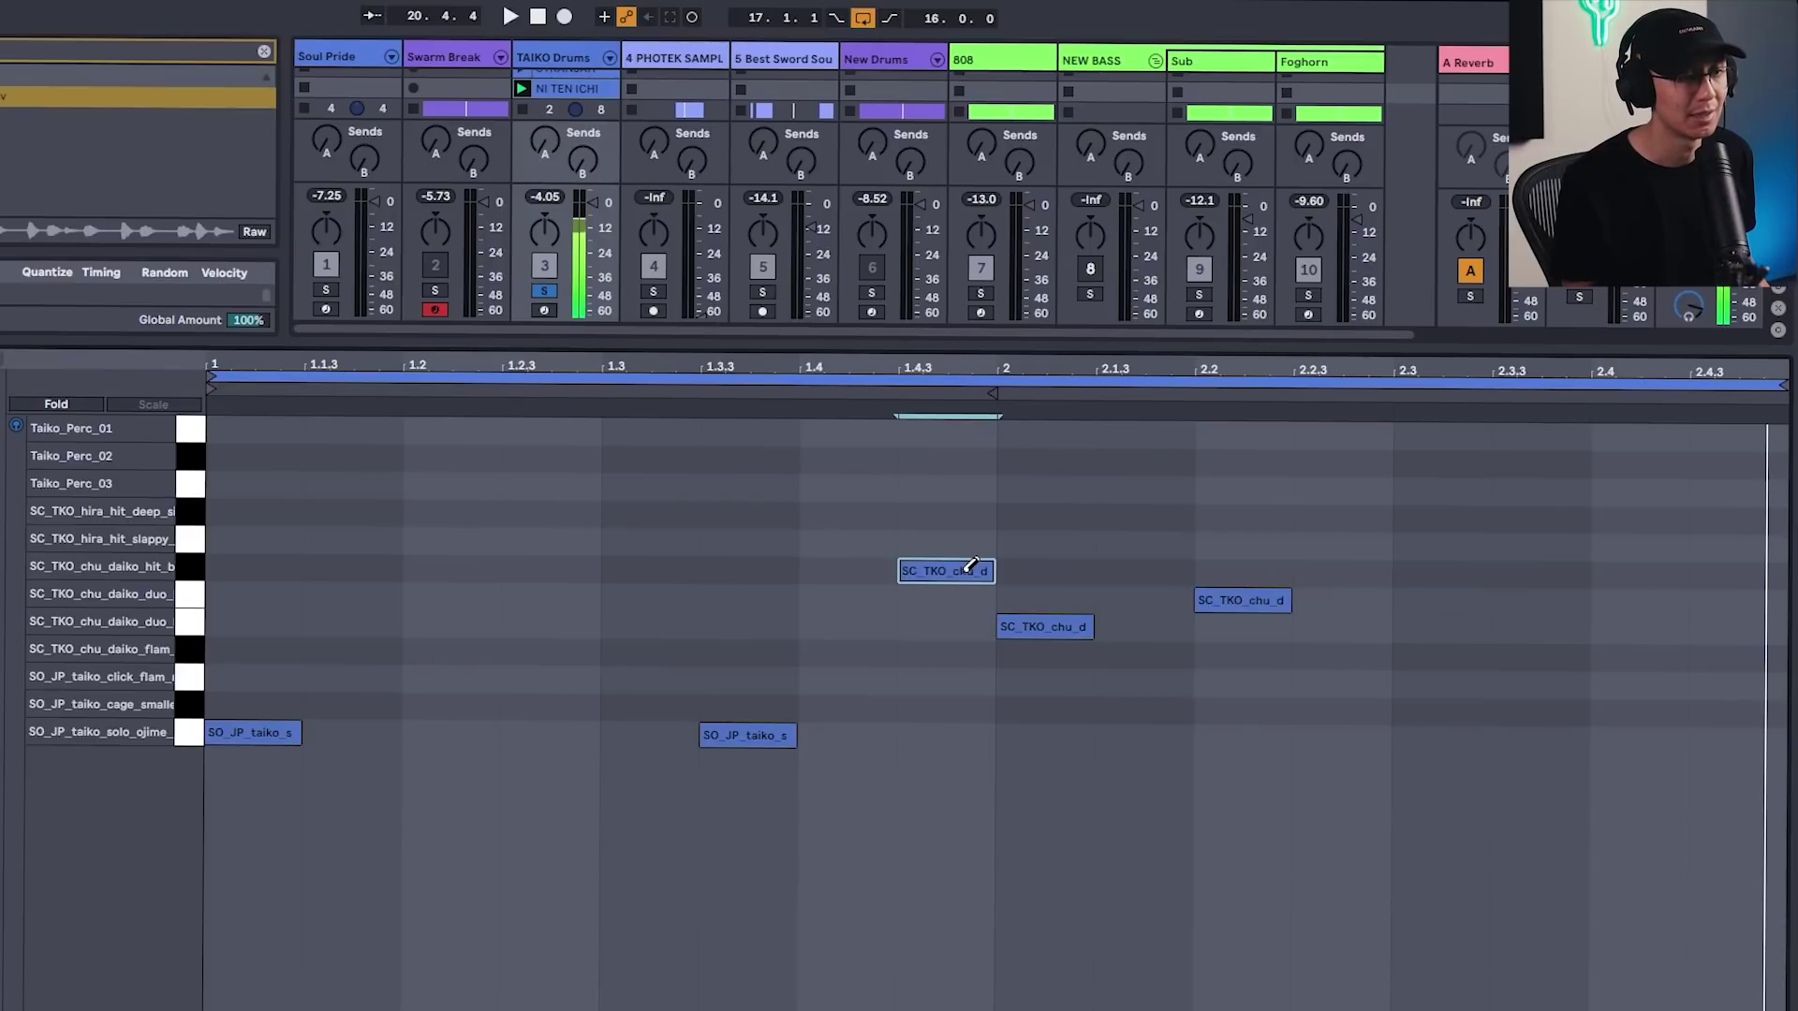
pyautogui.click(1723, 568)
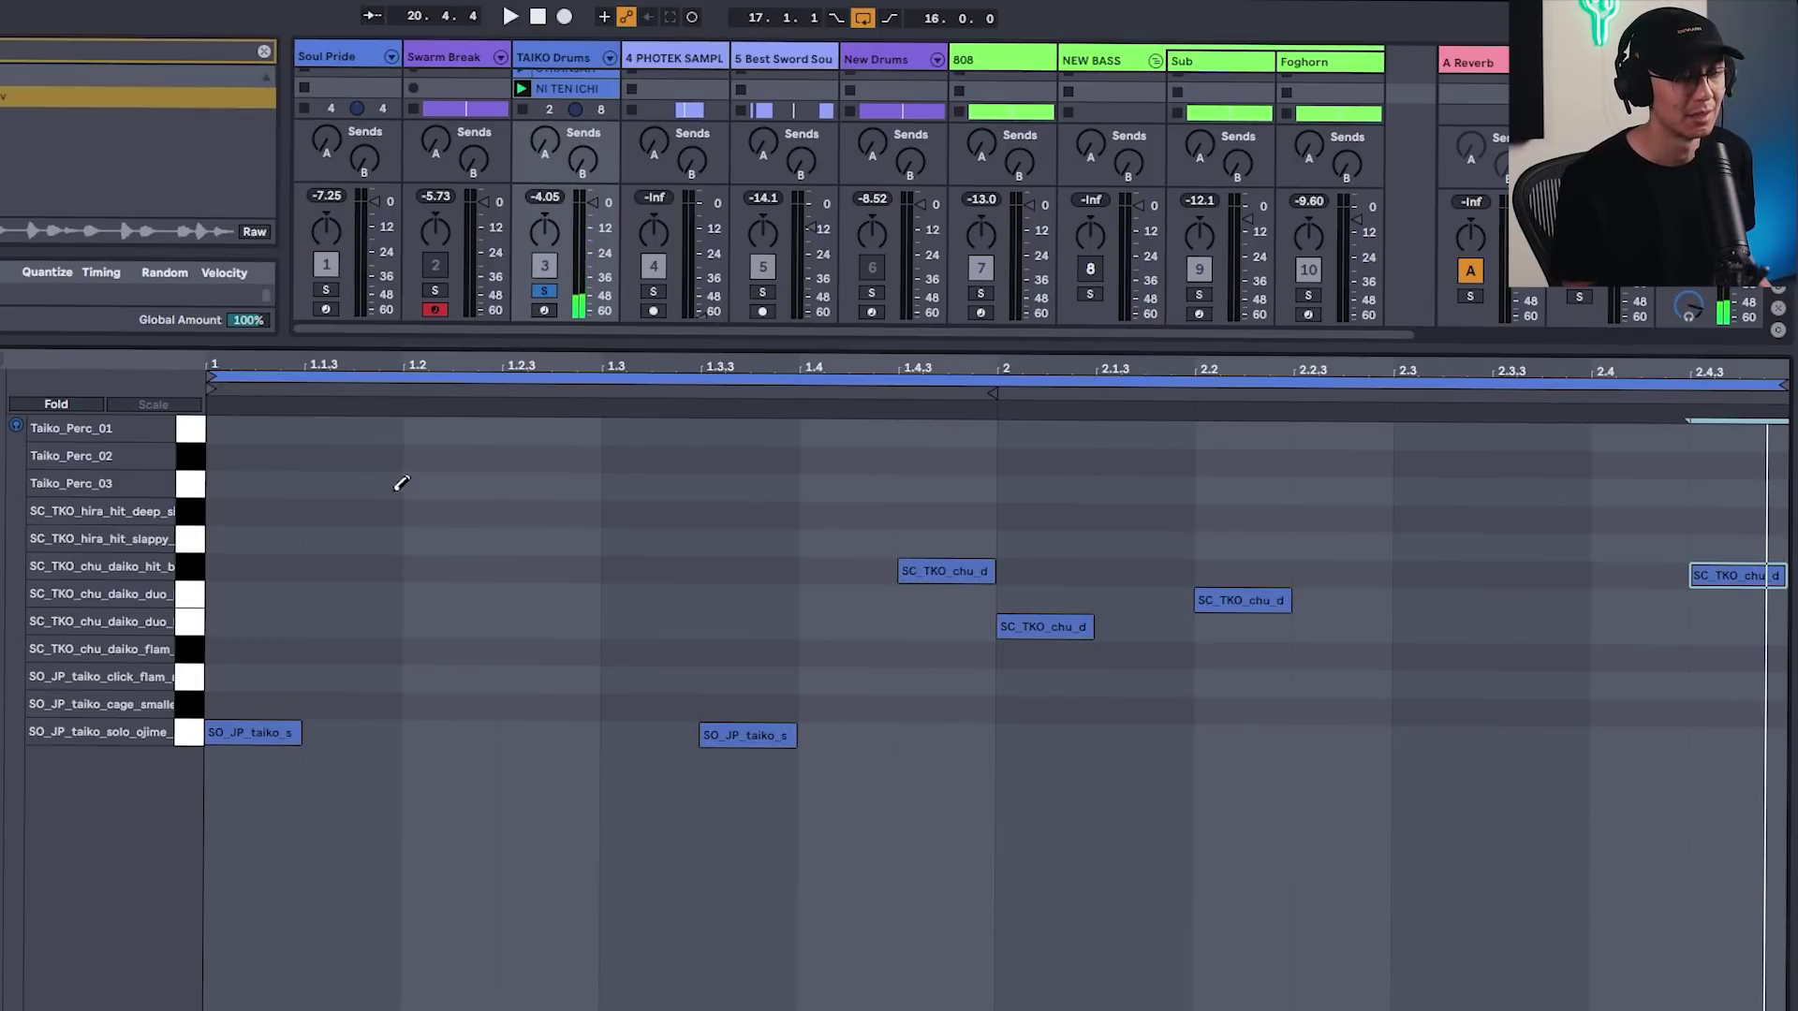
pyautogui.press('space')
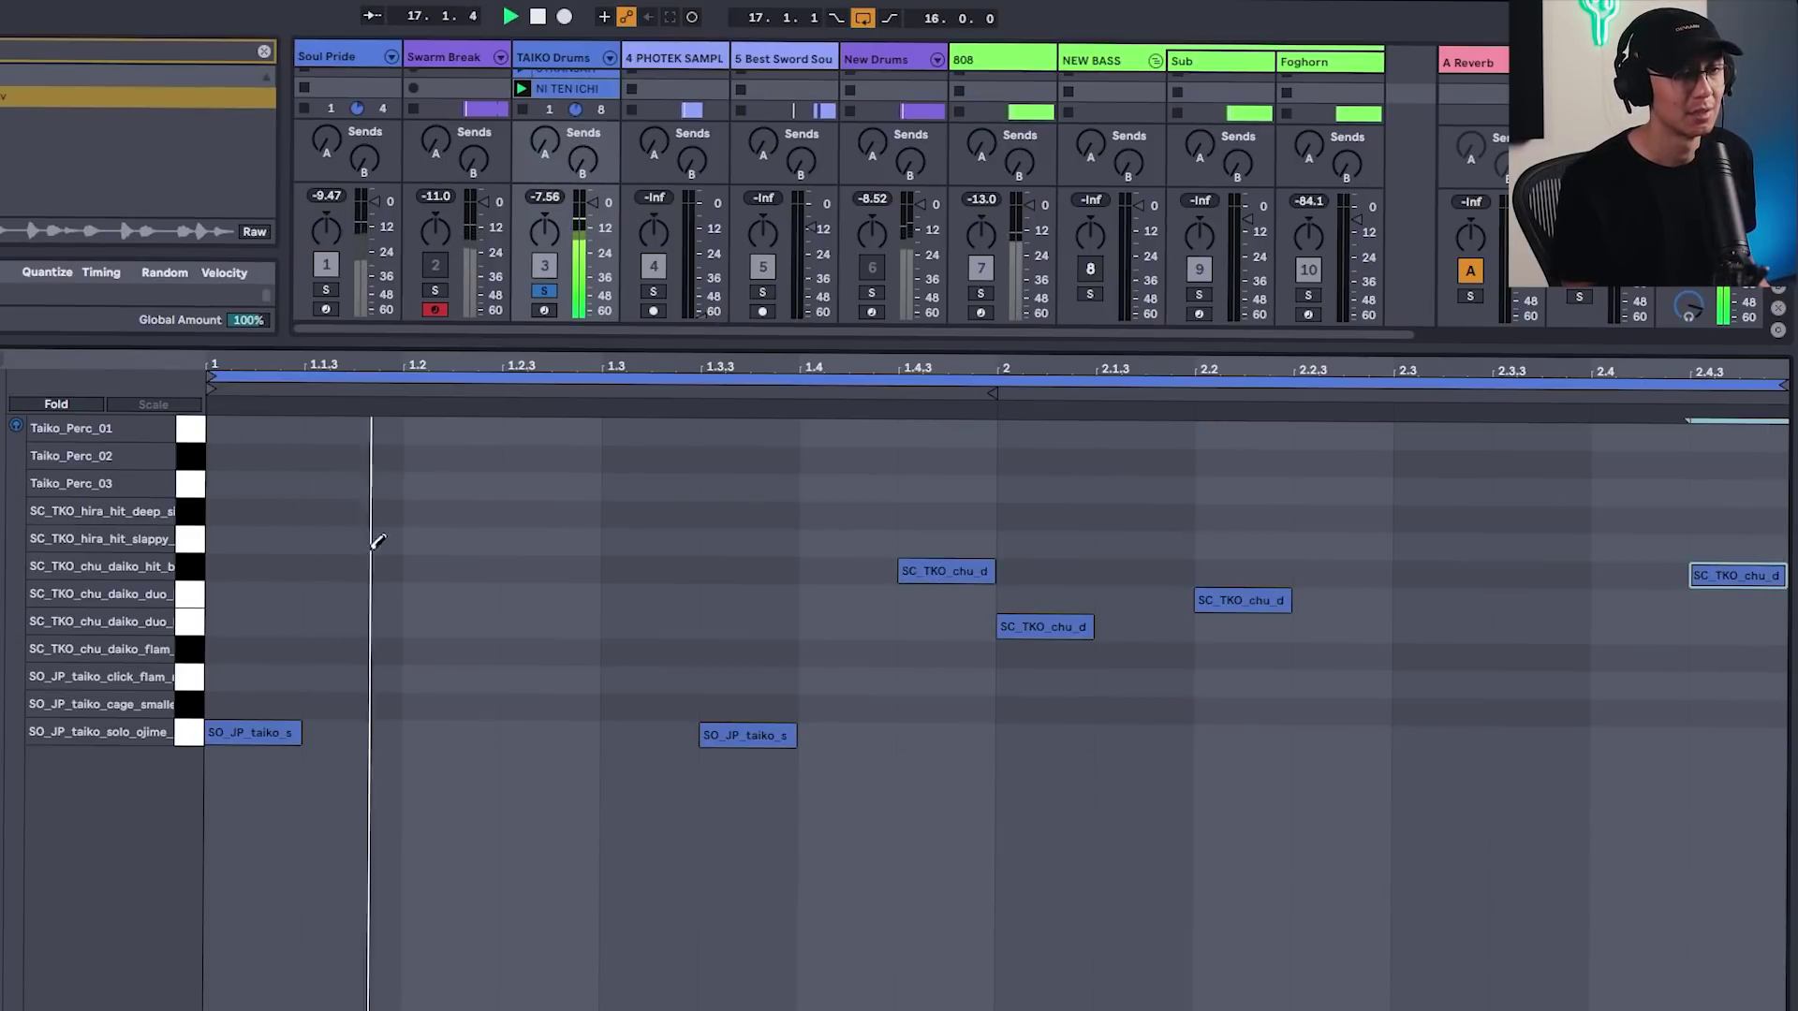
# - Add a Taiko_Perc_02 hit at beat 2.3 and play the taiko pattern
pyautogui.click(187, 457)
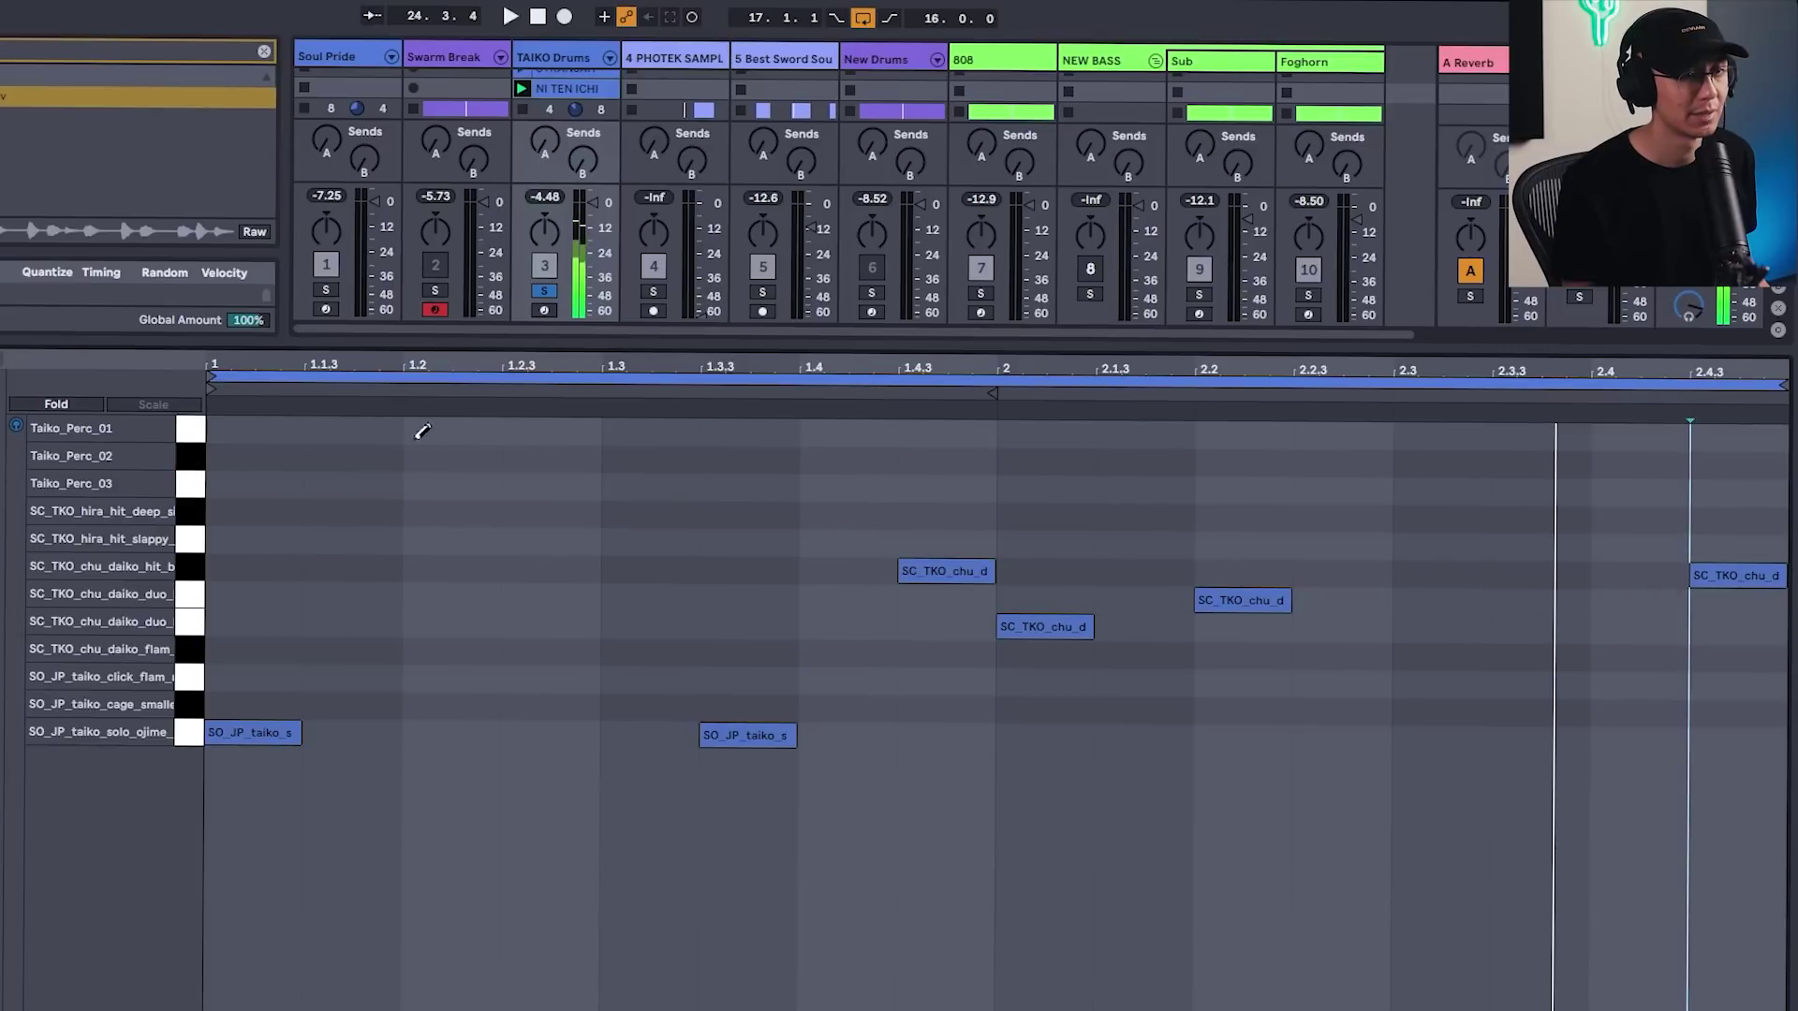
pyautogui.click(1419, 460)
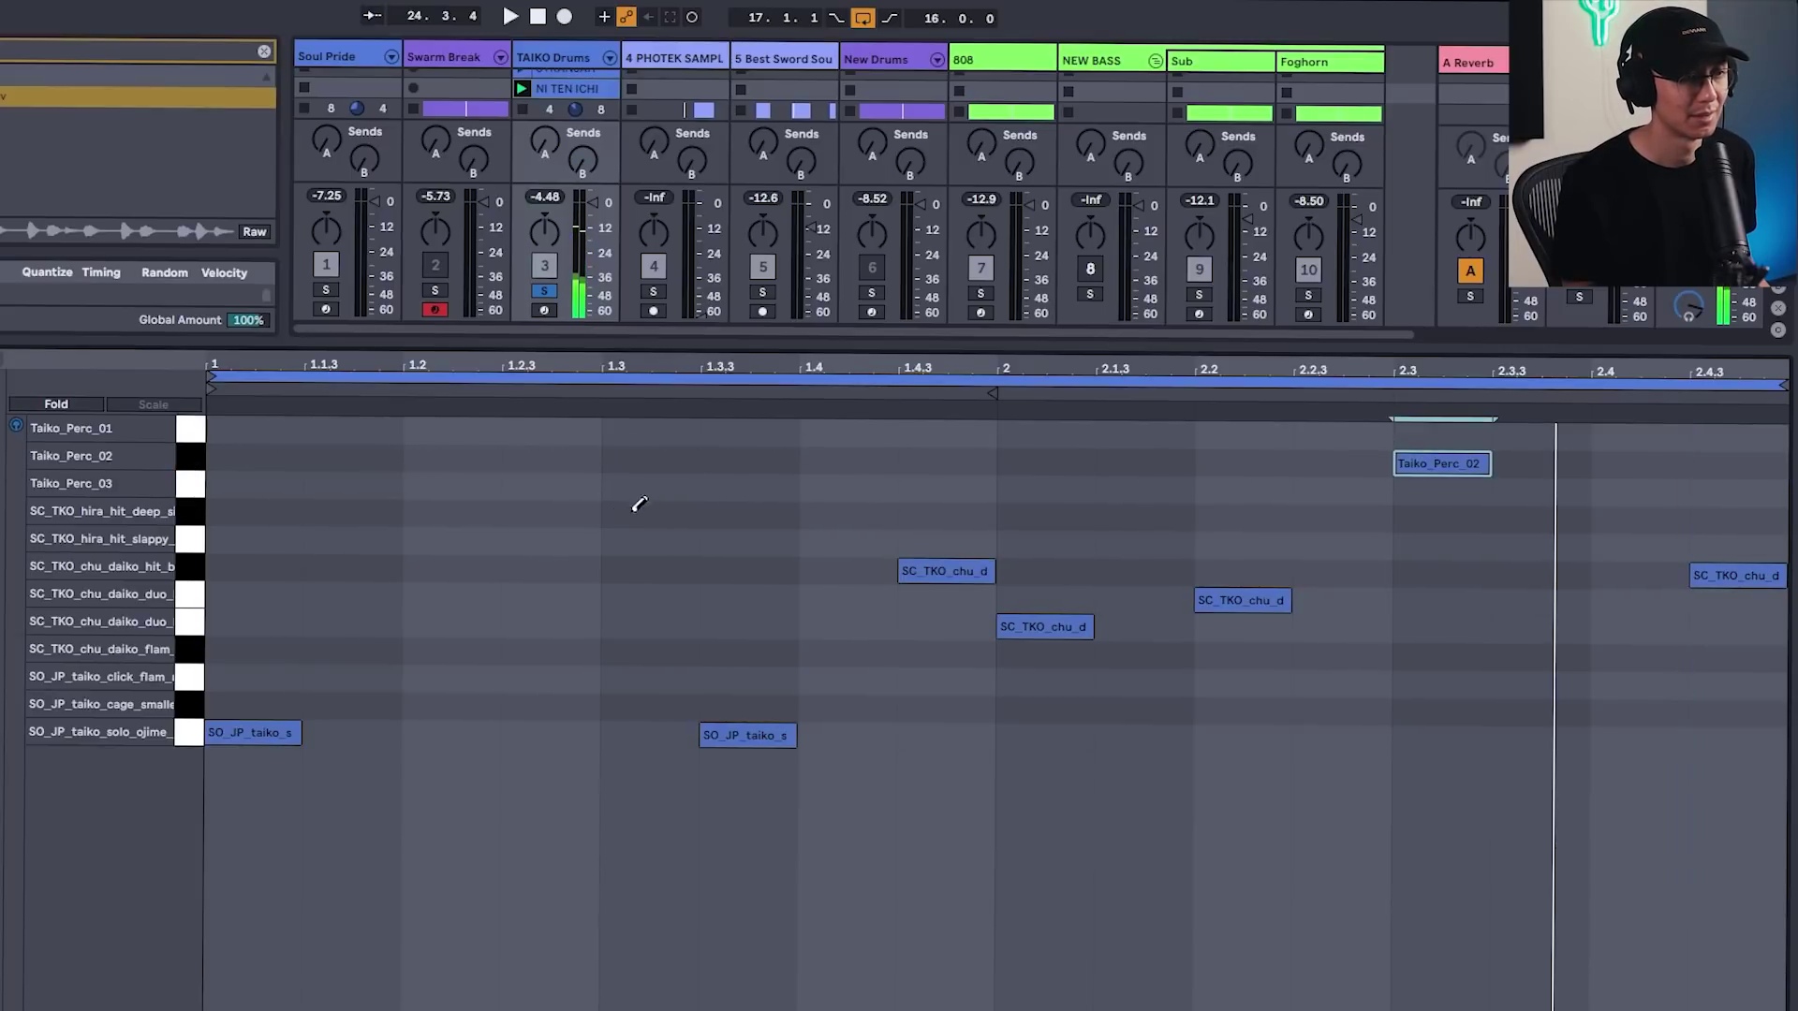
pyautogui.press('space')
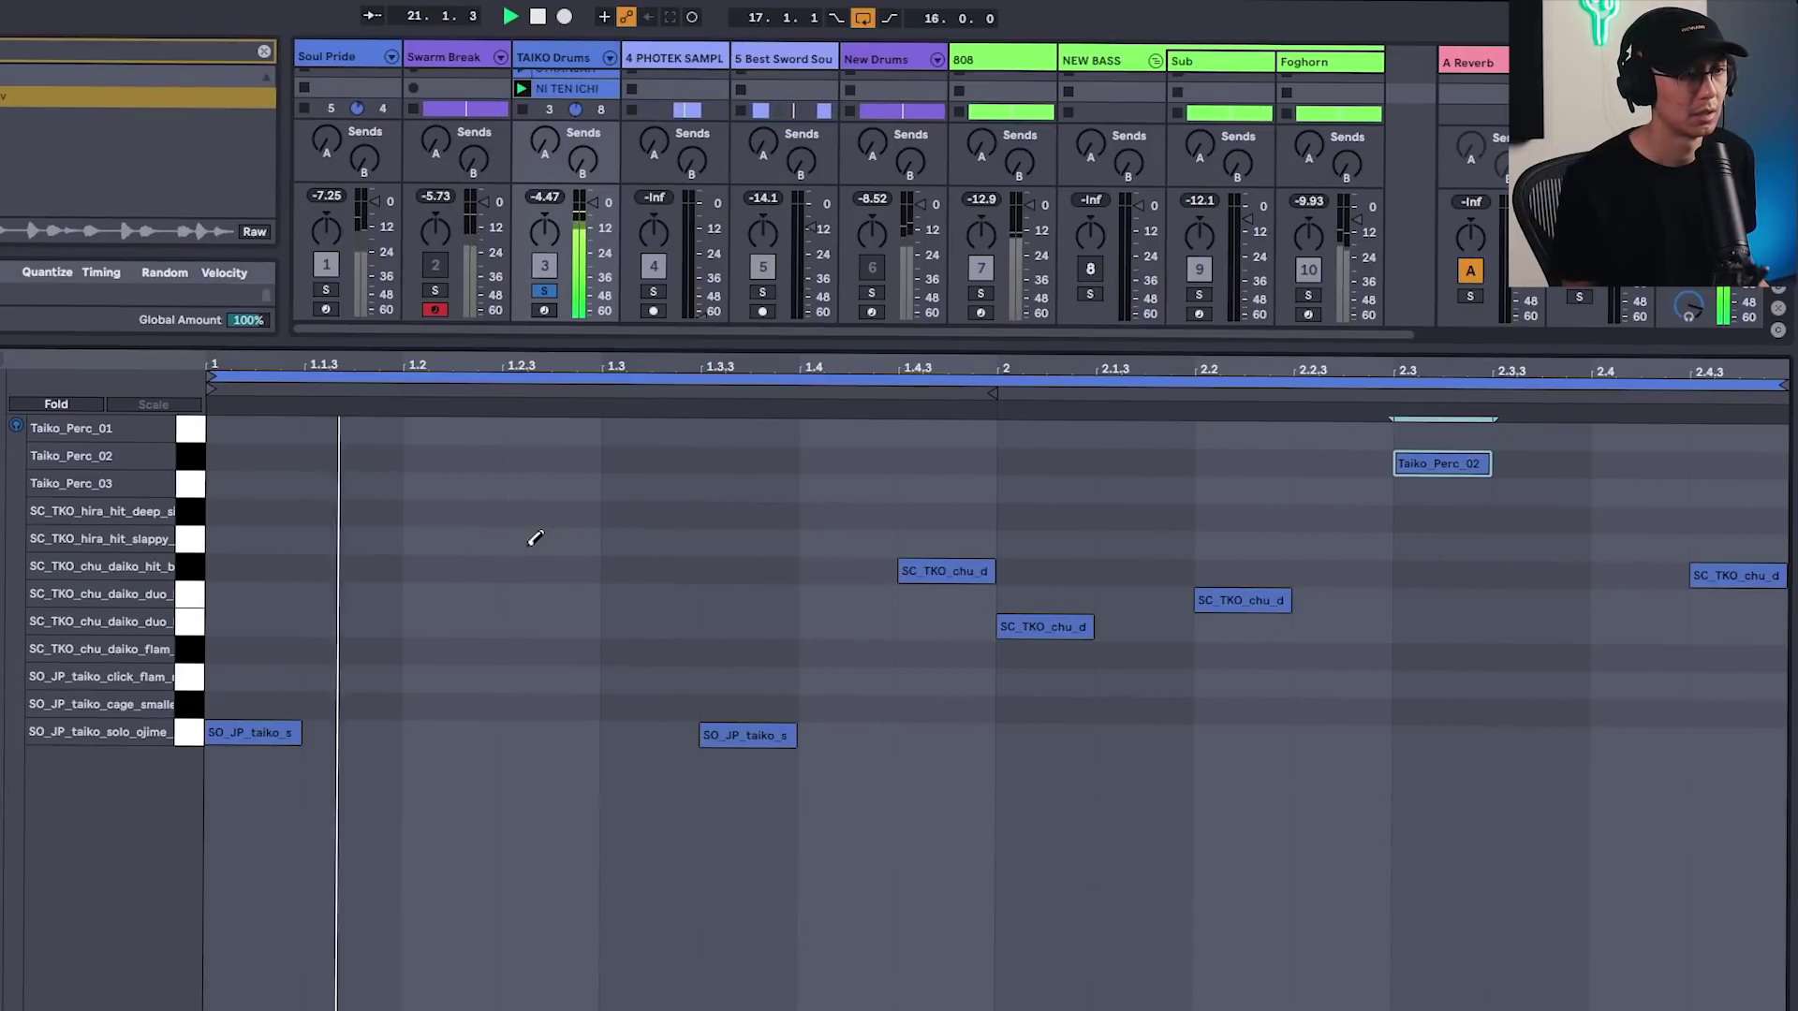
# - Move the SC_TK hit one step earlier to beat 2.4, then stop playback
pyautogui.click(1723, 577)
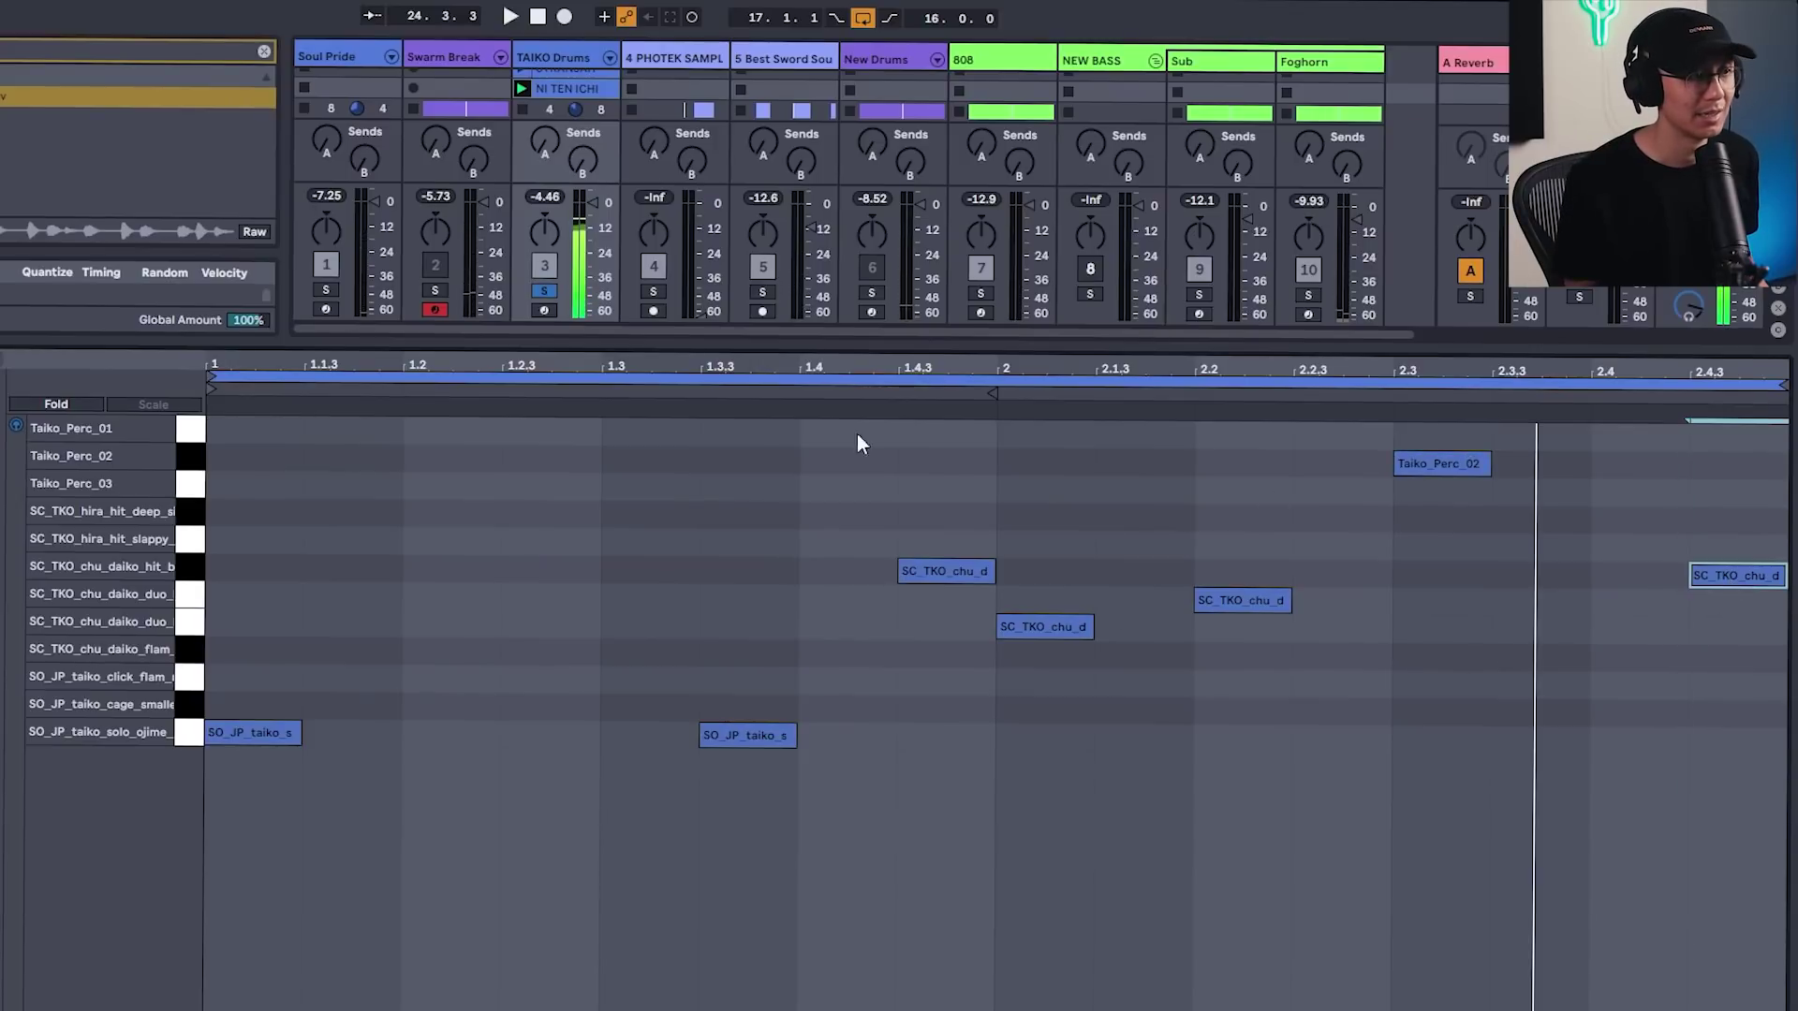
pyautogui.press('-')
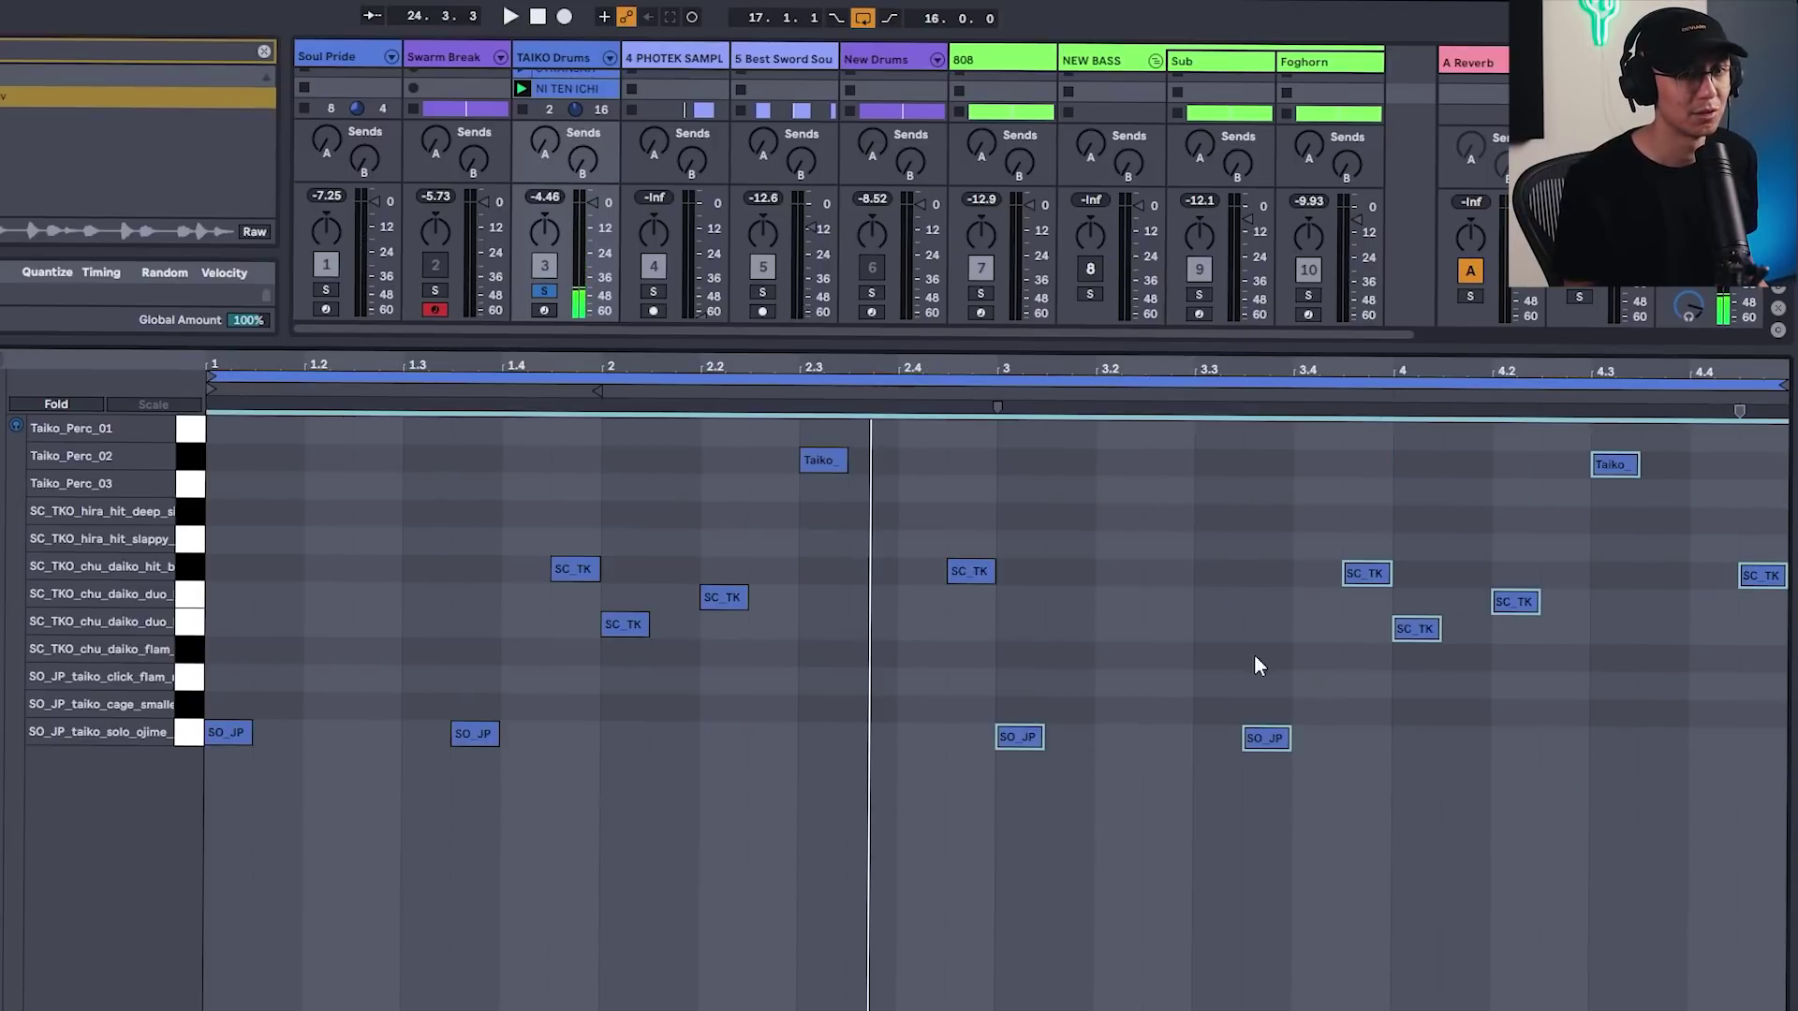
pyautogui.click(1508, 704)
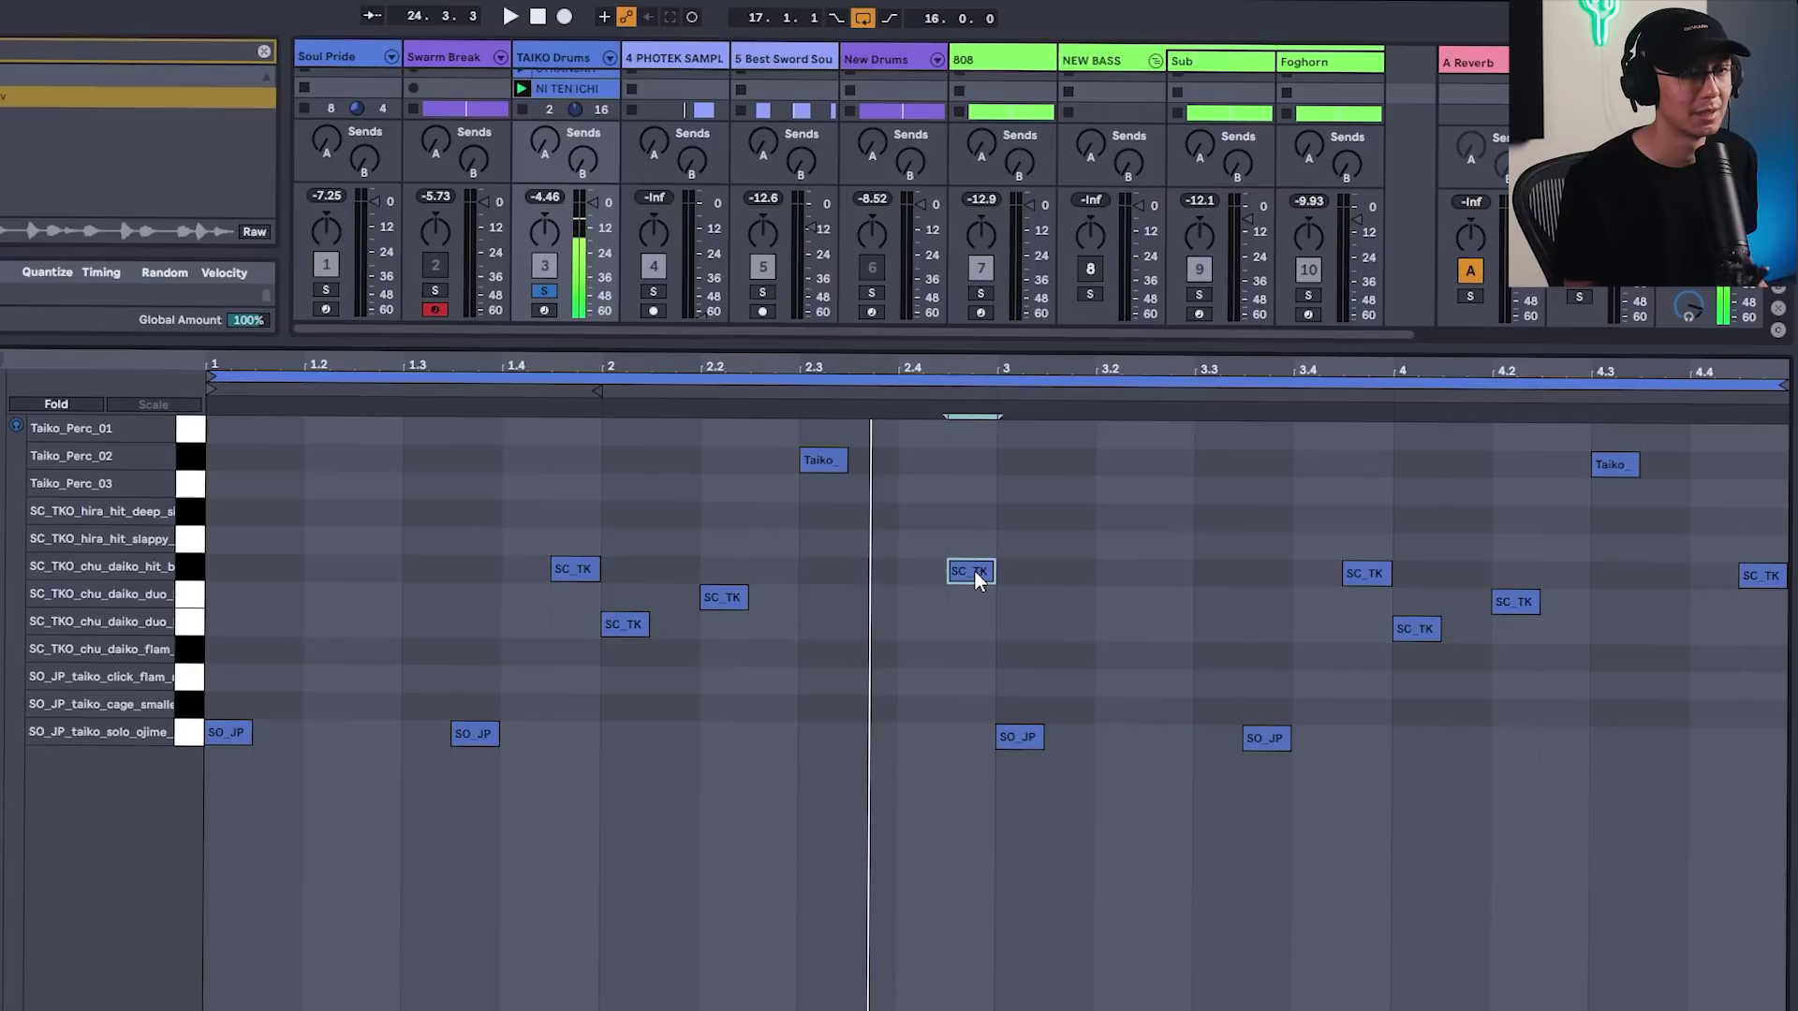
pyautogui.moveTo(973, 569); pyautogui.dragTo(925, 570)
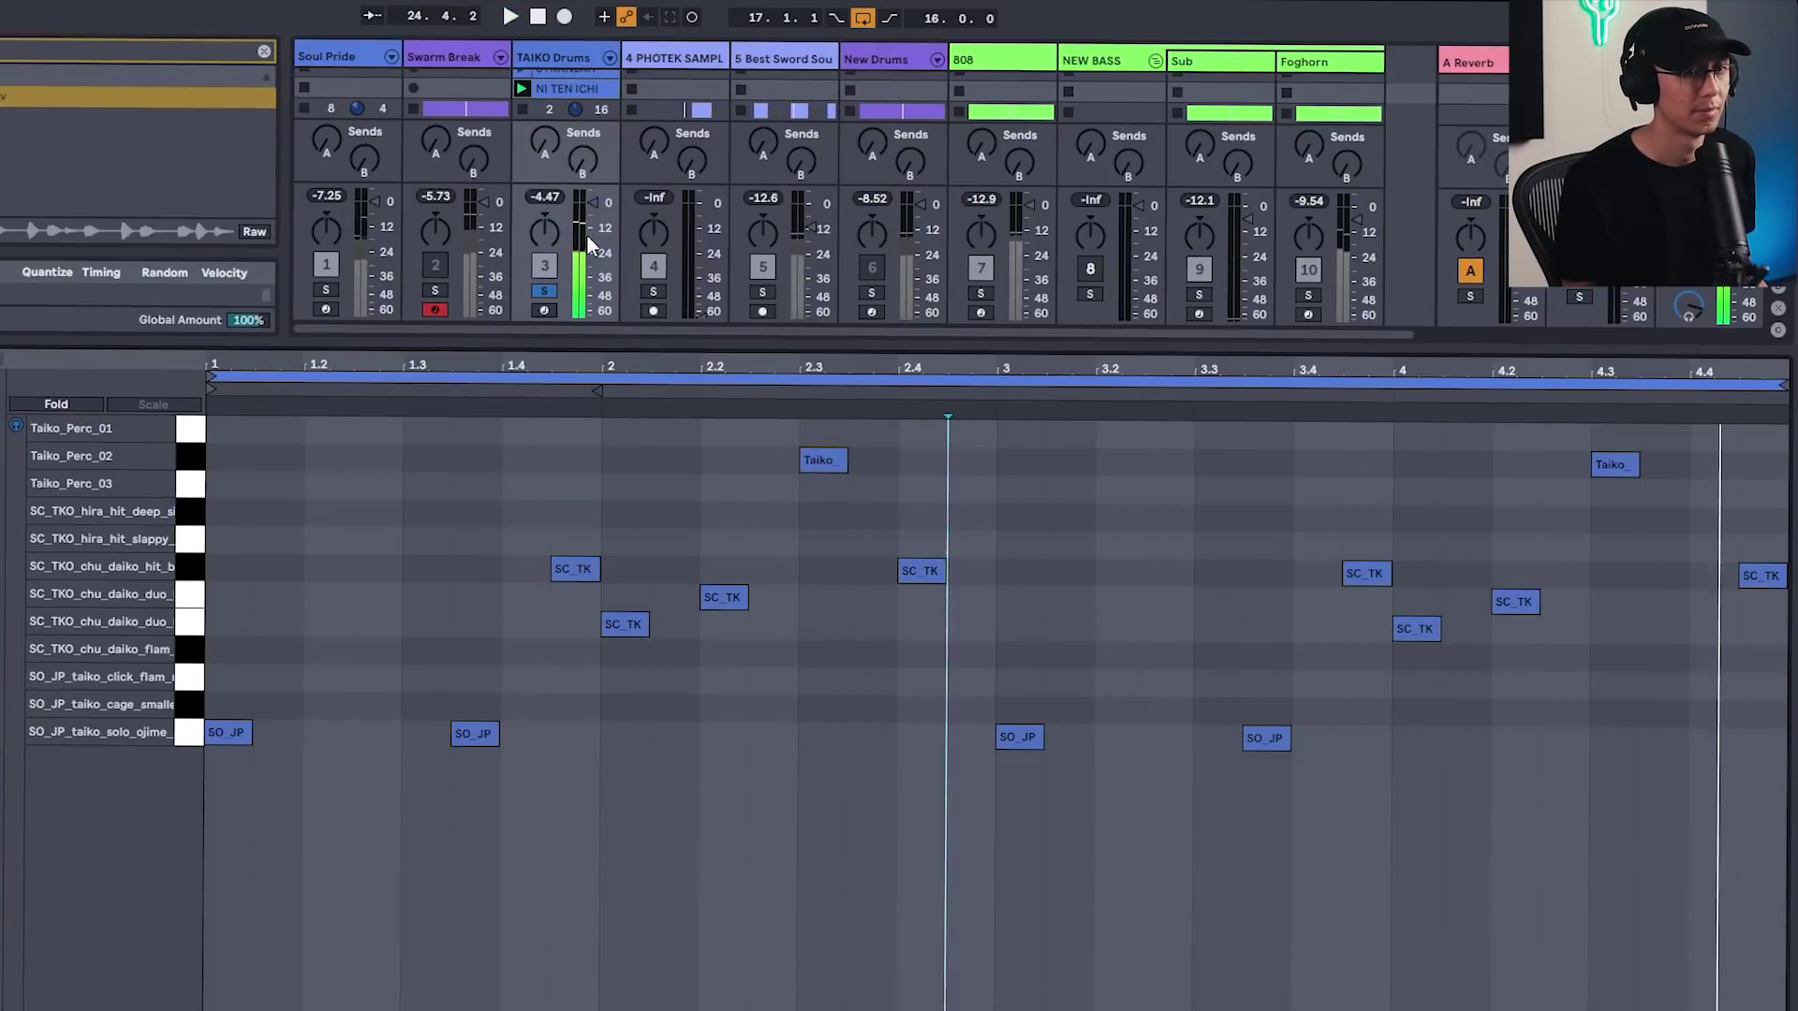
pyautogui.click(546, 292)
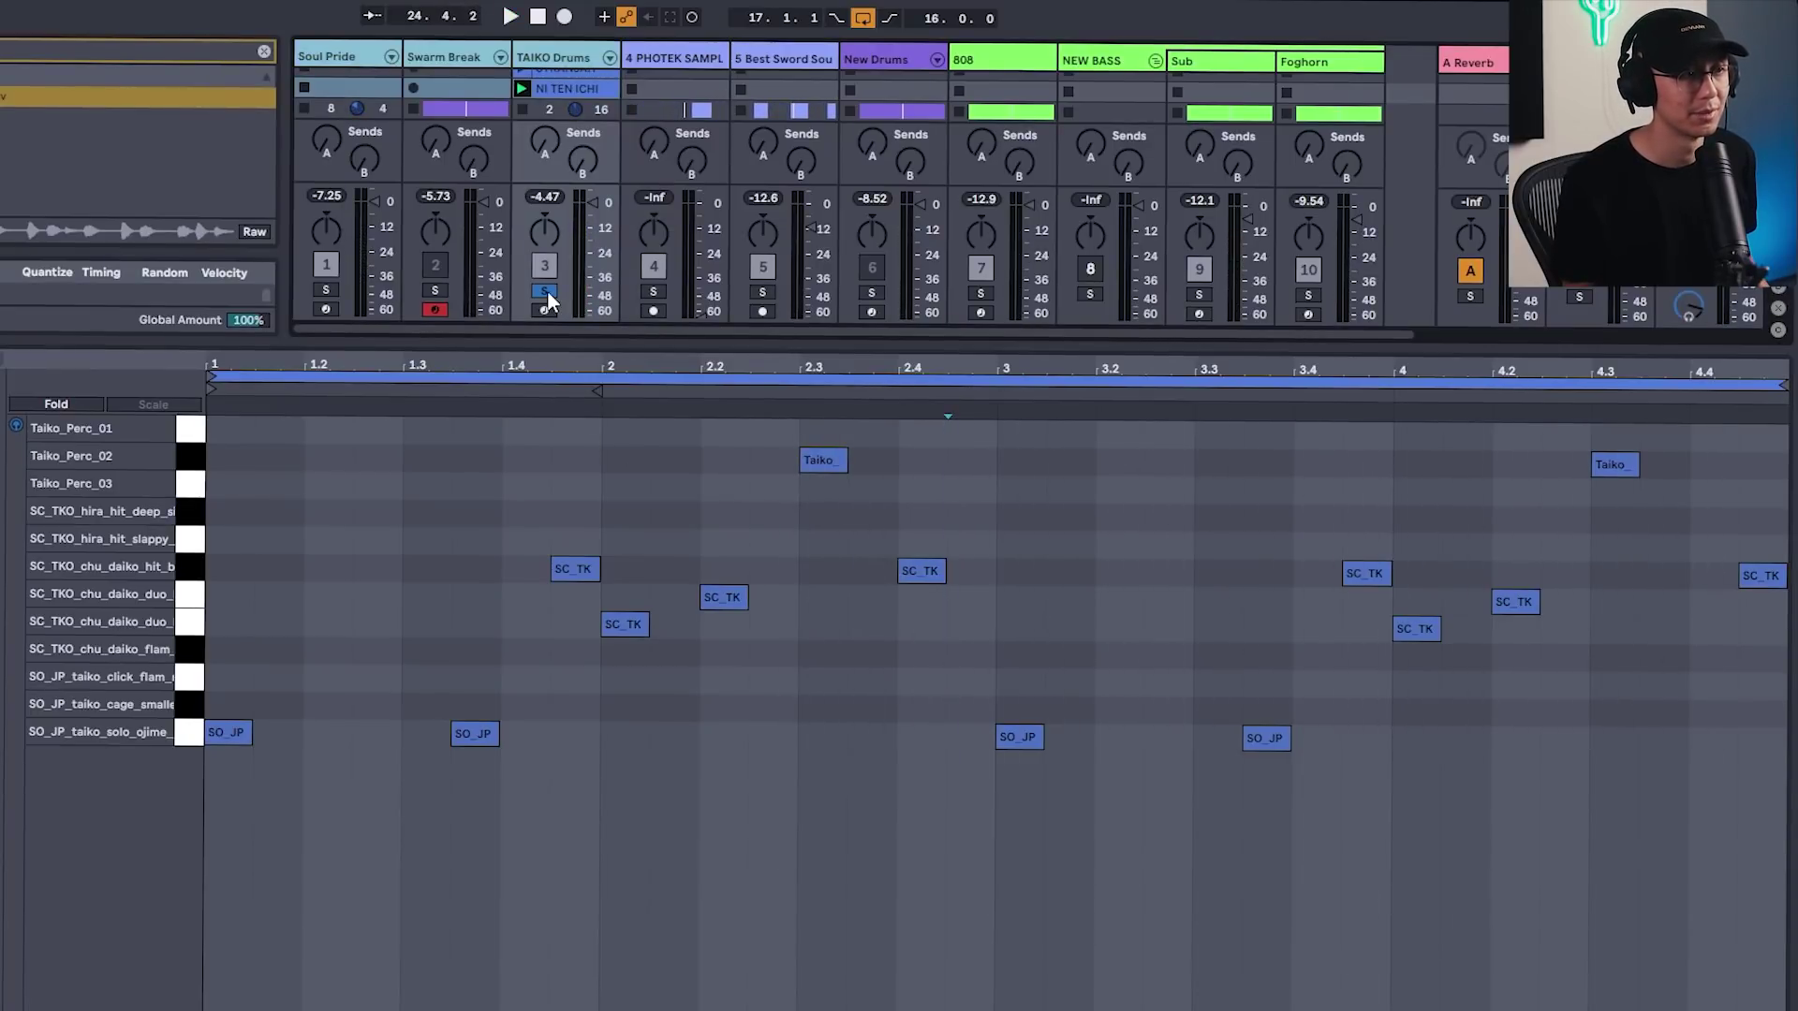
# - Solo the Soul Pride and Swarm Break tracks and play them with the taiko drums
pyautogui.click(547, 290)
pyautogui.press('space')
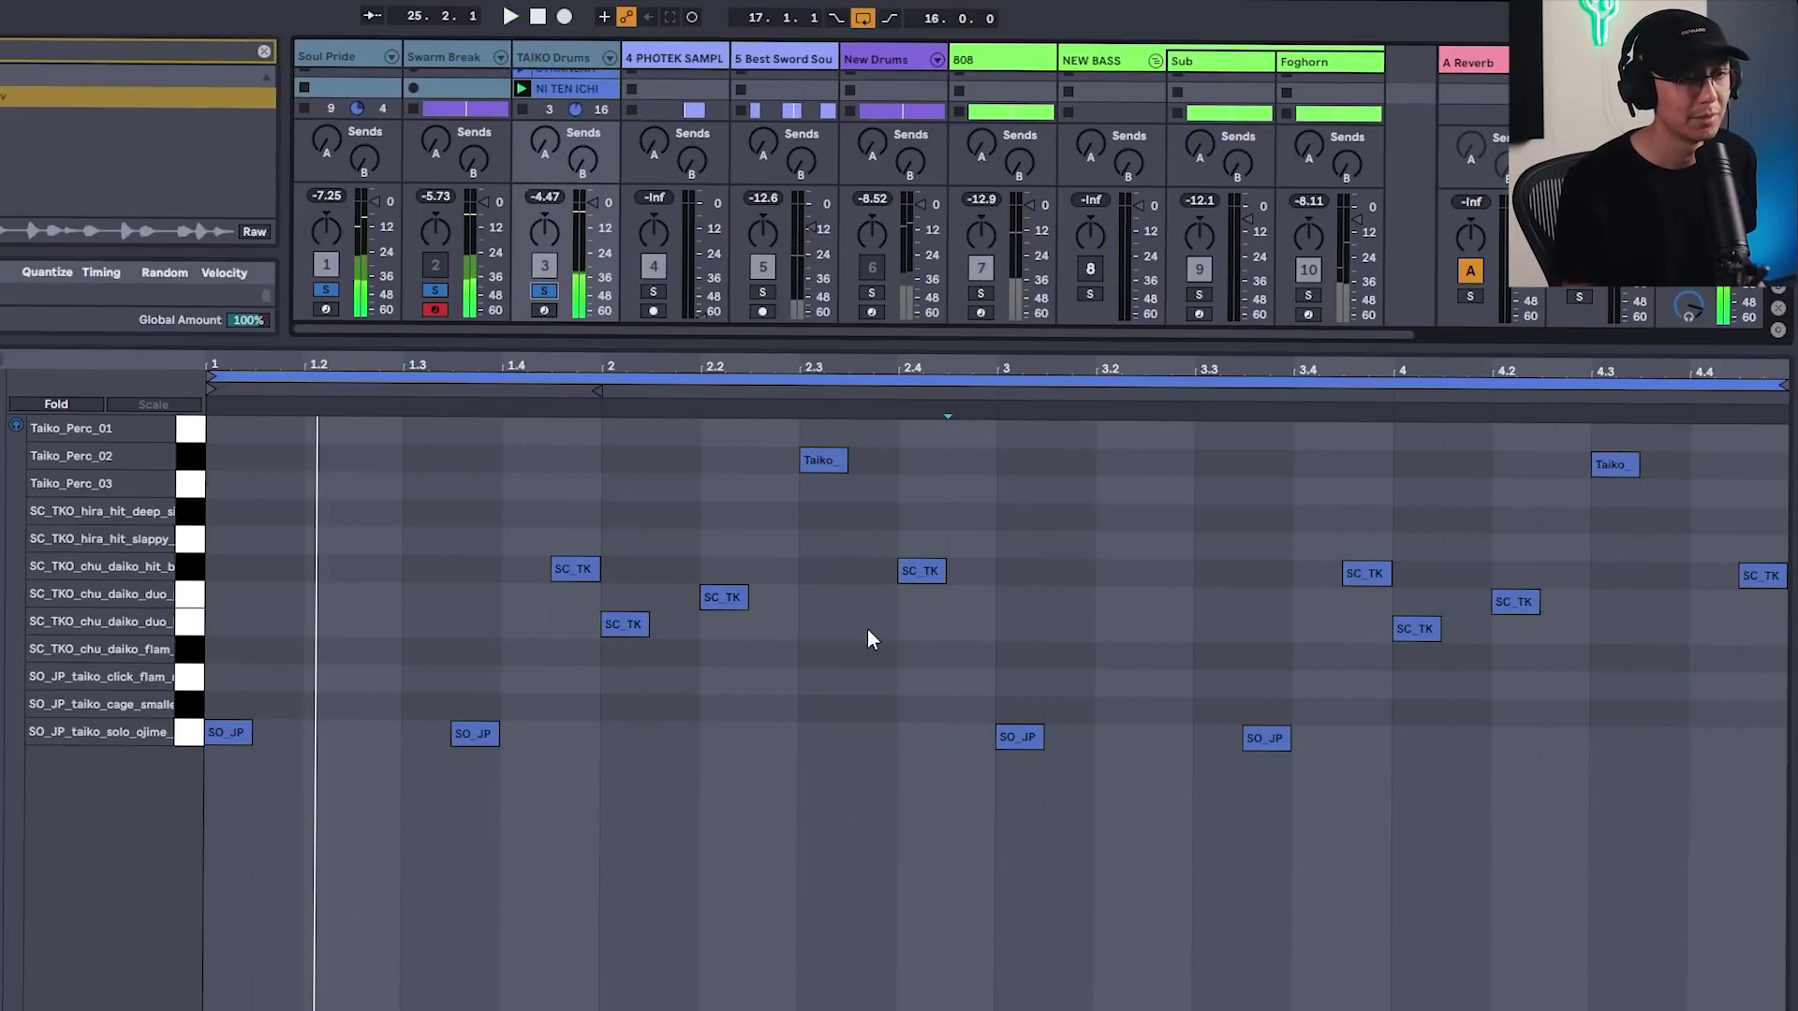
pyautogui.keyDown('ctrl'); pyautogui.click(932, 568); pyautogui.keyUp('ctrl')
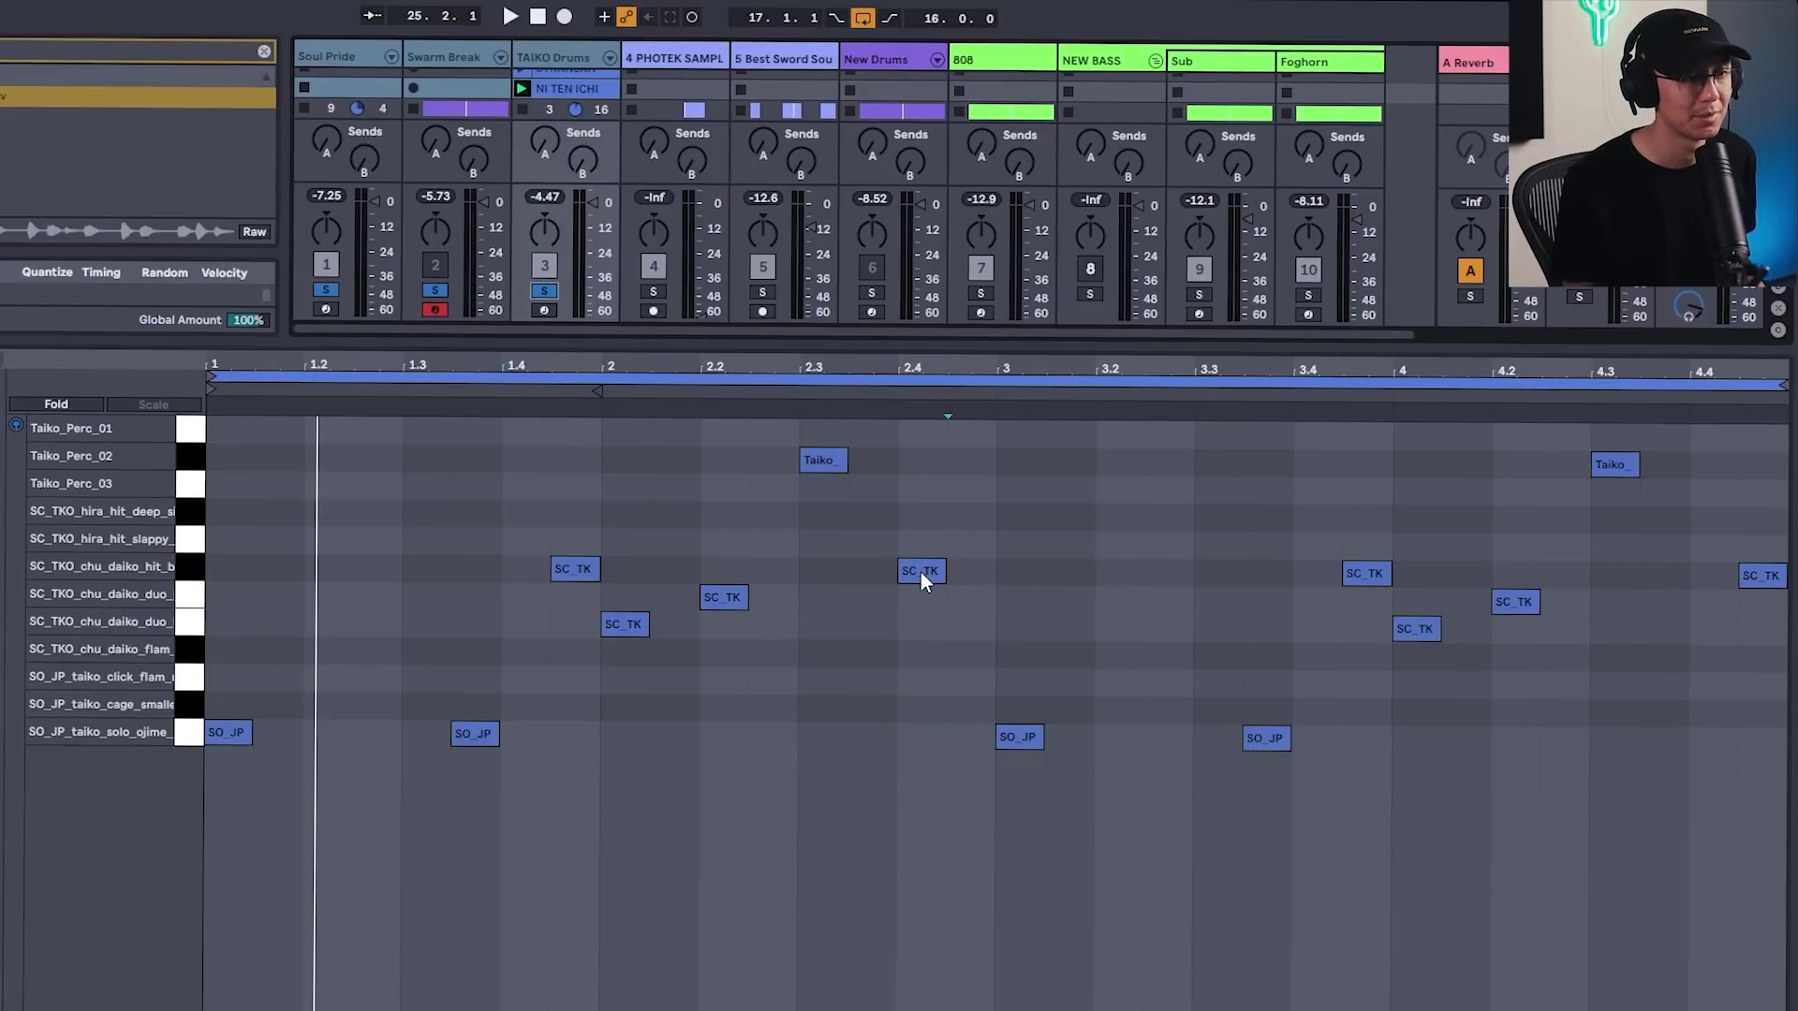
# - Lower the velocity of the SC_TK taiko hit at 3.4 to 82
pyautogui.keyDown('alt'); pyautogui.click(927, 572); pyautogui.keyUp('alt')
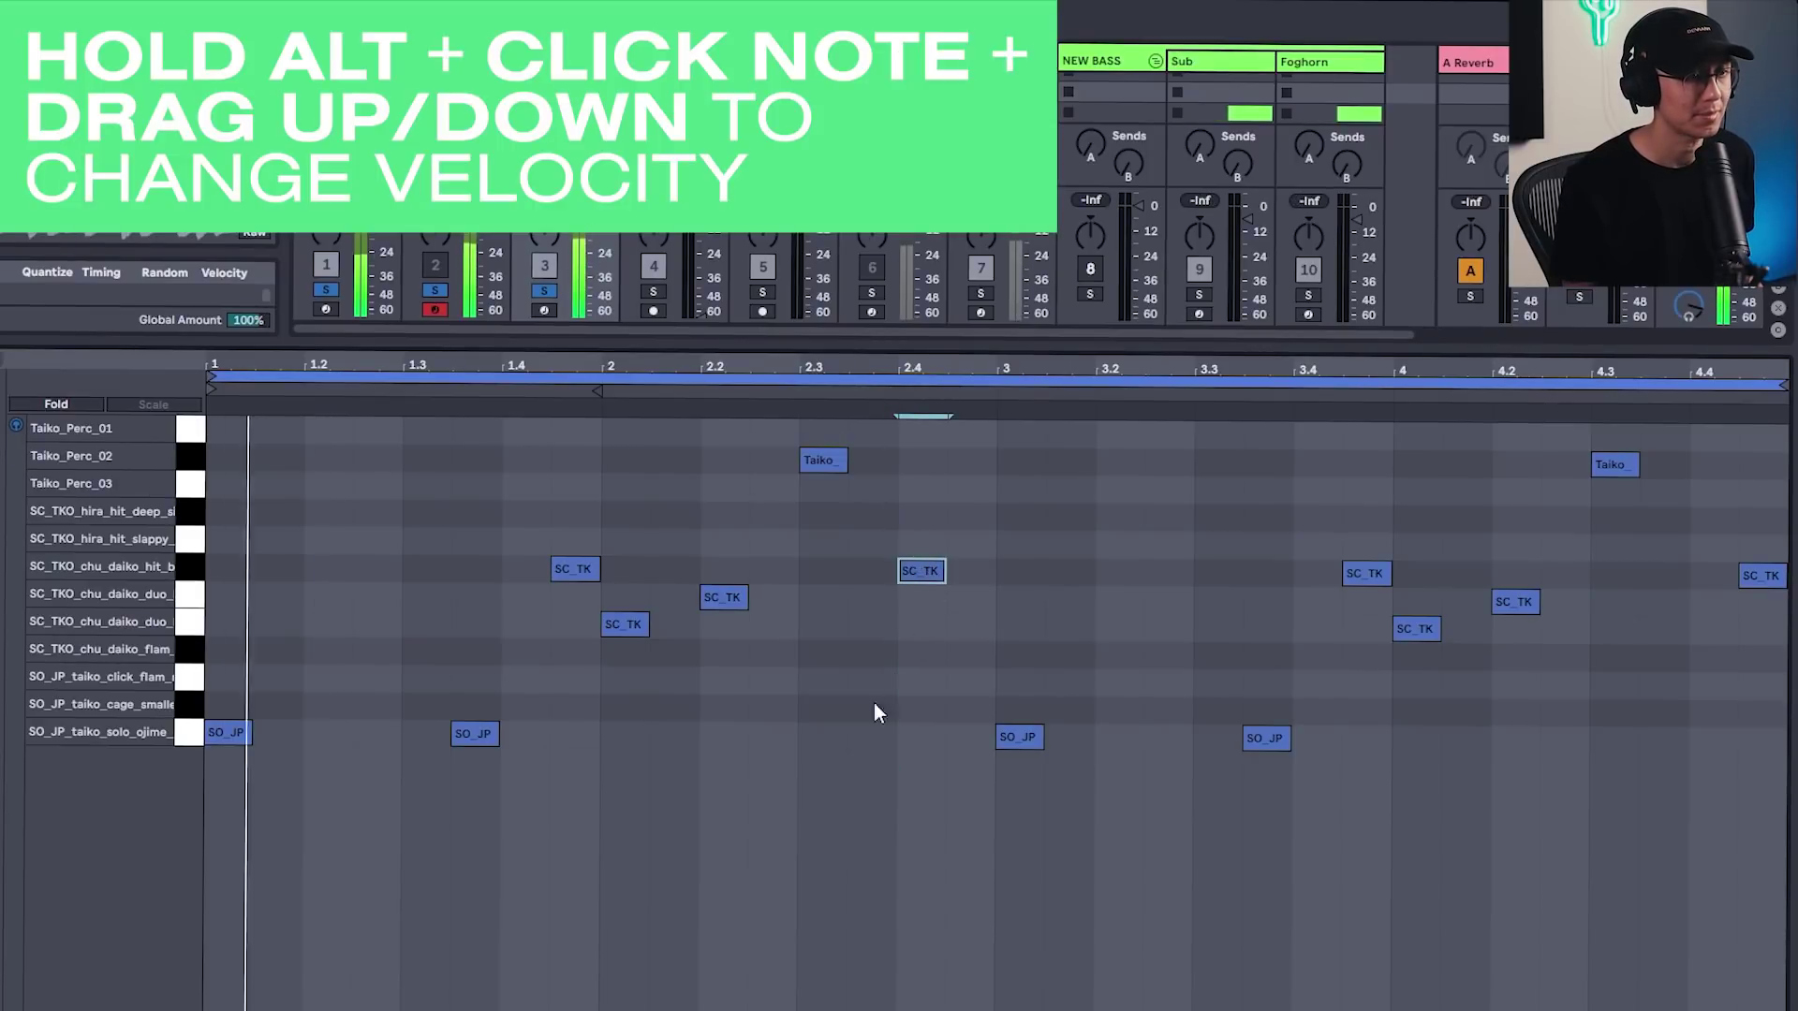
pyautogui.press('space')
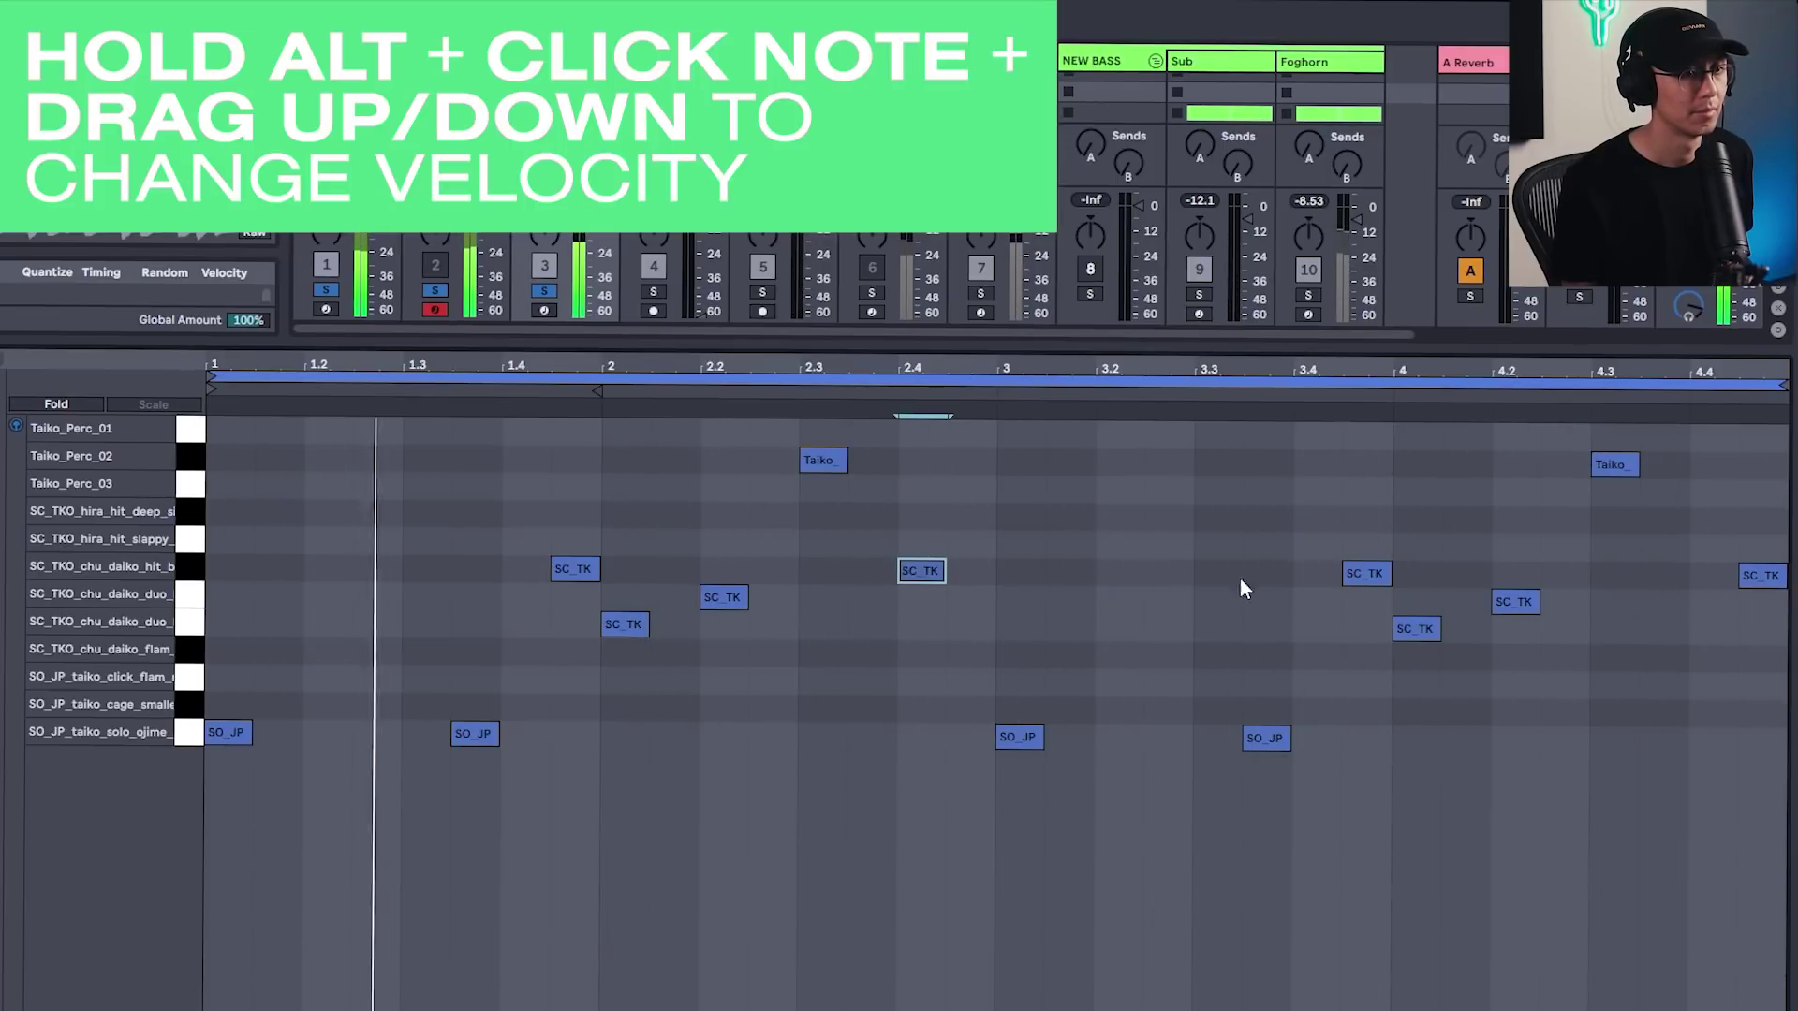
pyautogui.moveTo(1381, 573)
pyautogui.moveTo(1381, 573)
pyautogui.mouseDown()
pyautogui.moveTo(1381, 600)
pyautogui.moveTo(1367, 569)
pyautogui.mouseUp()
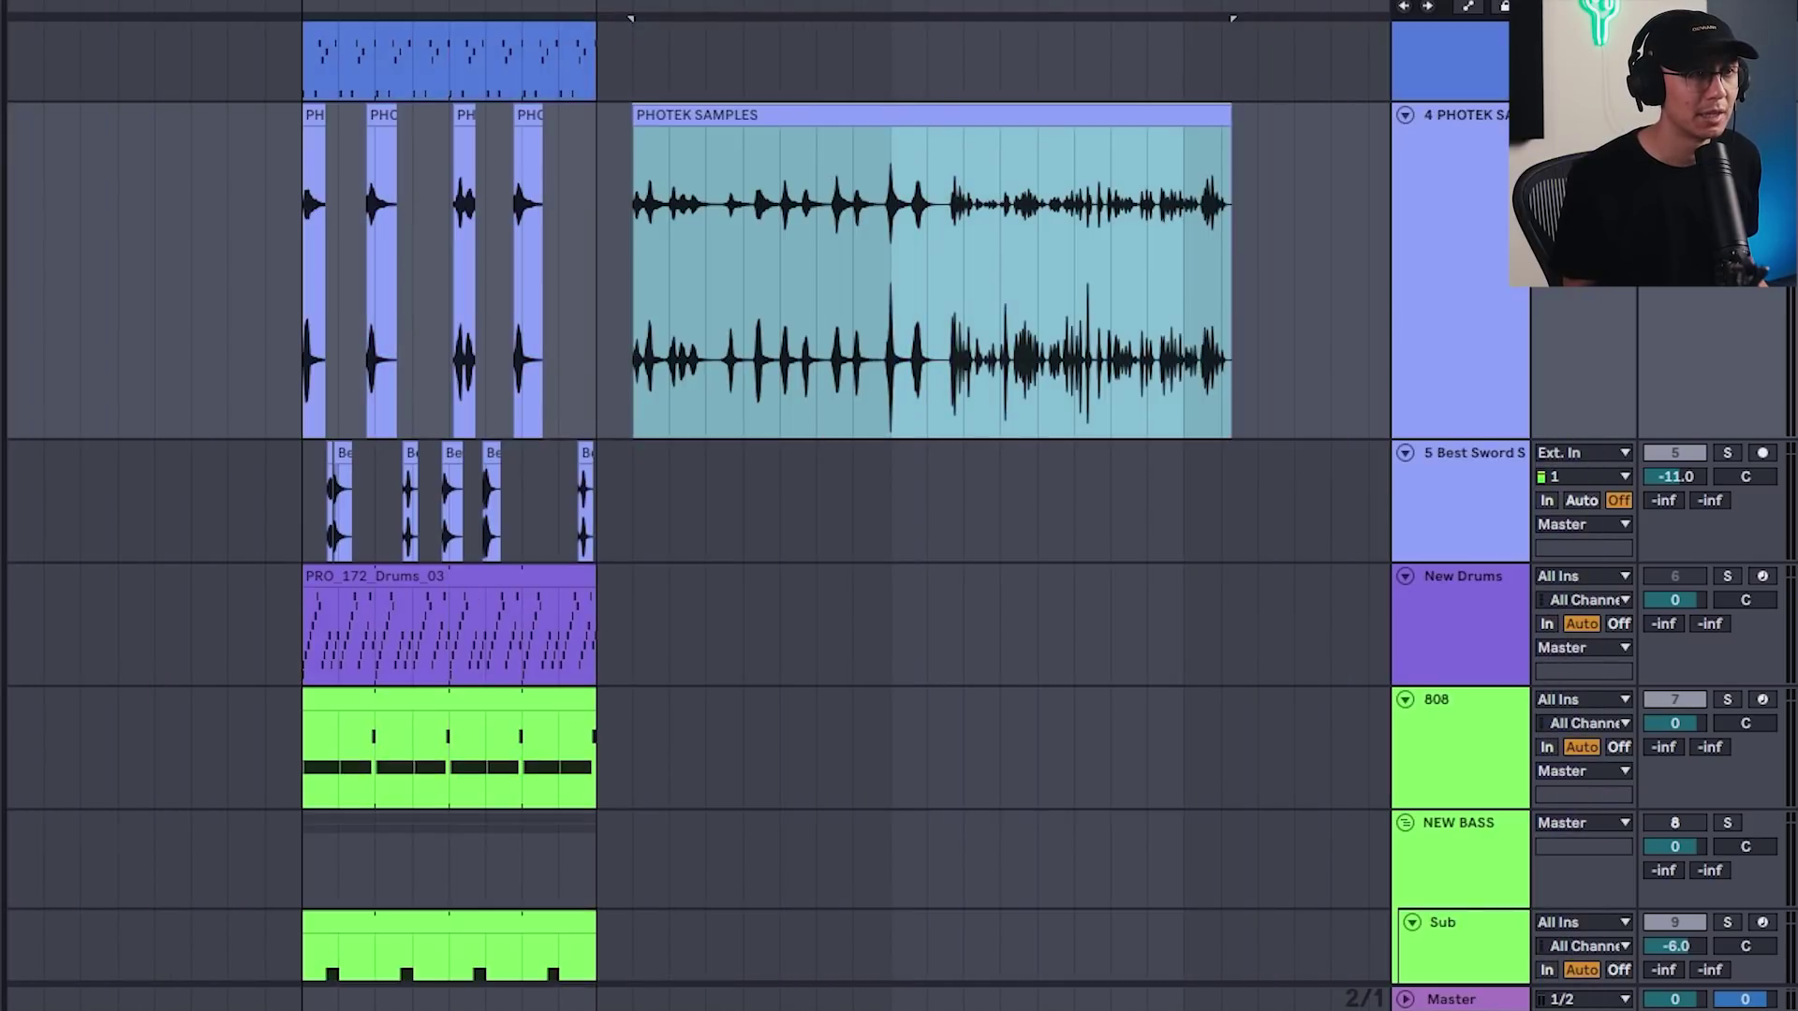
pyautogui.press('-')
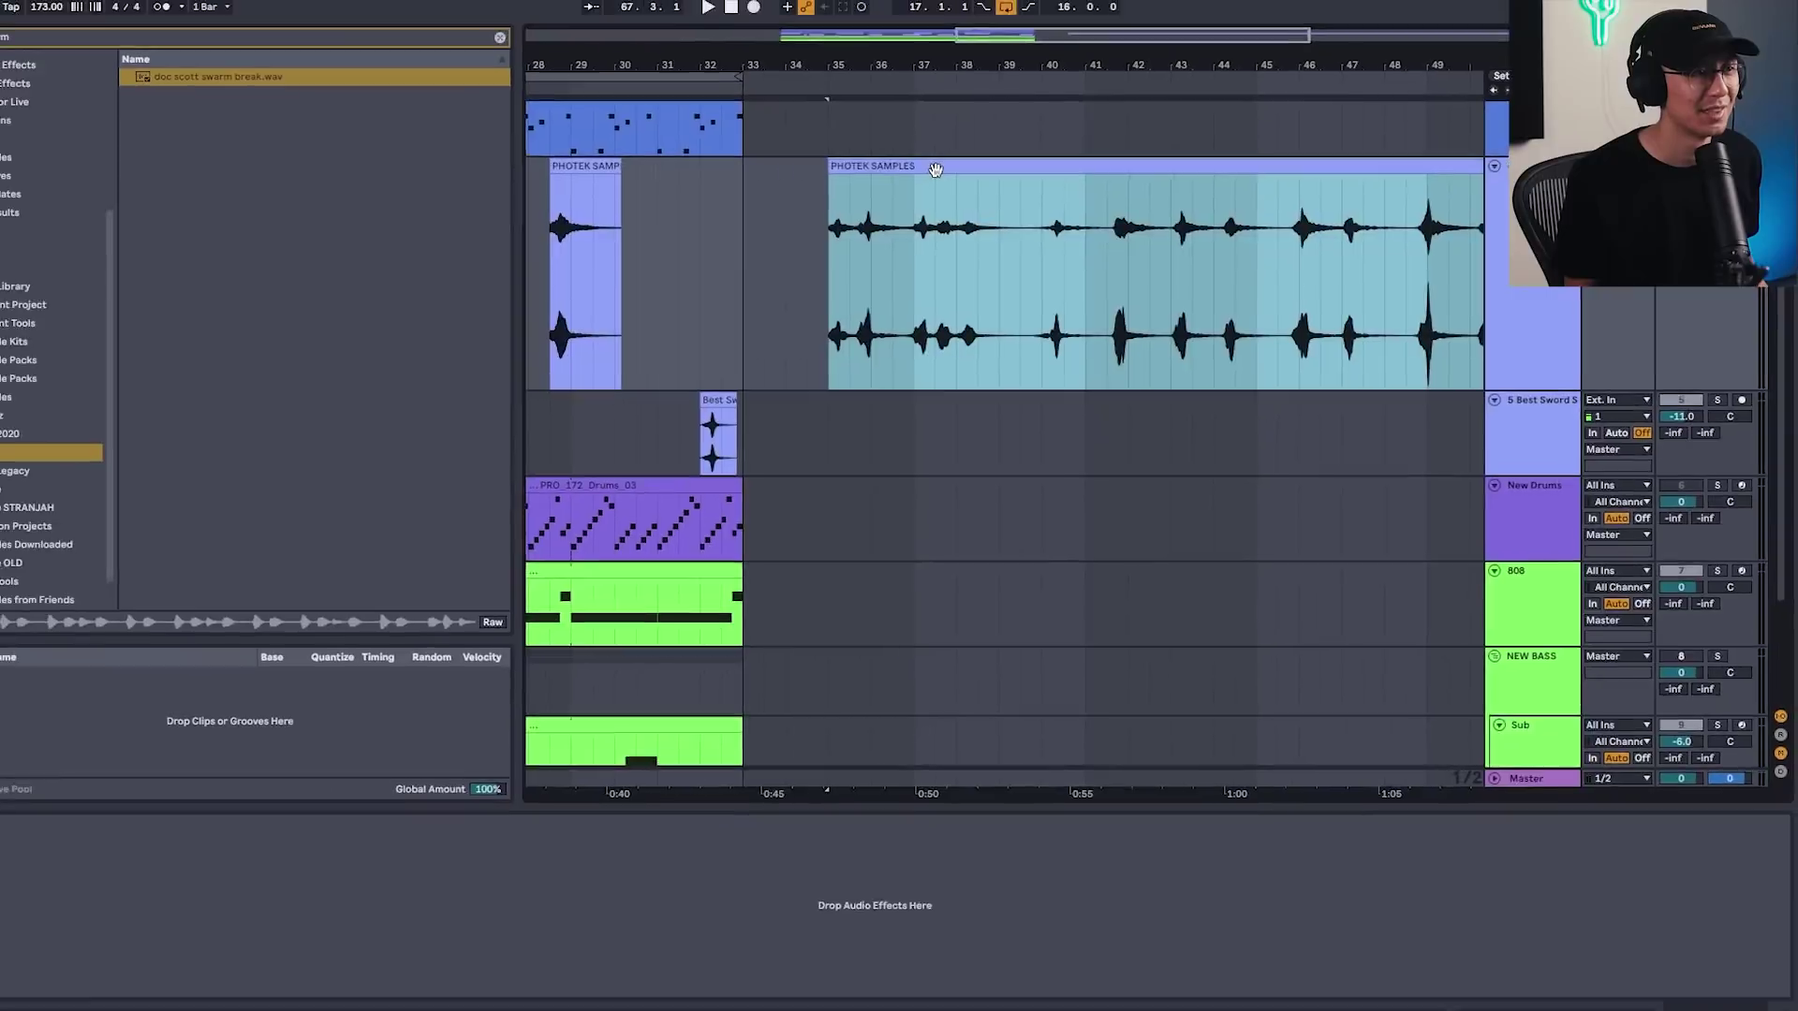
pyautogui.doubleClick(935, 169)
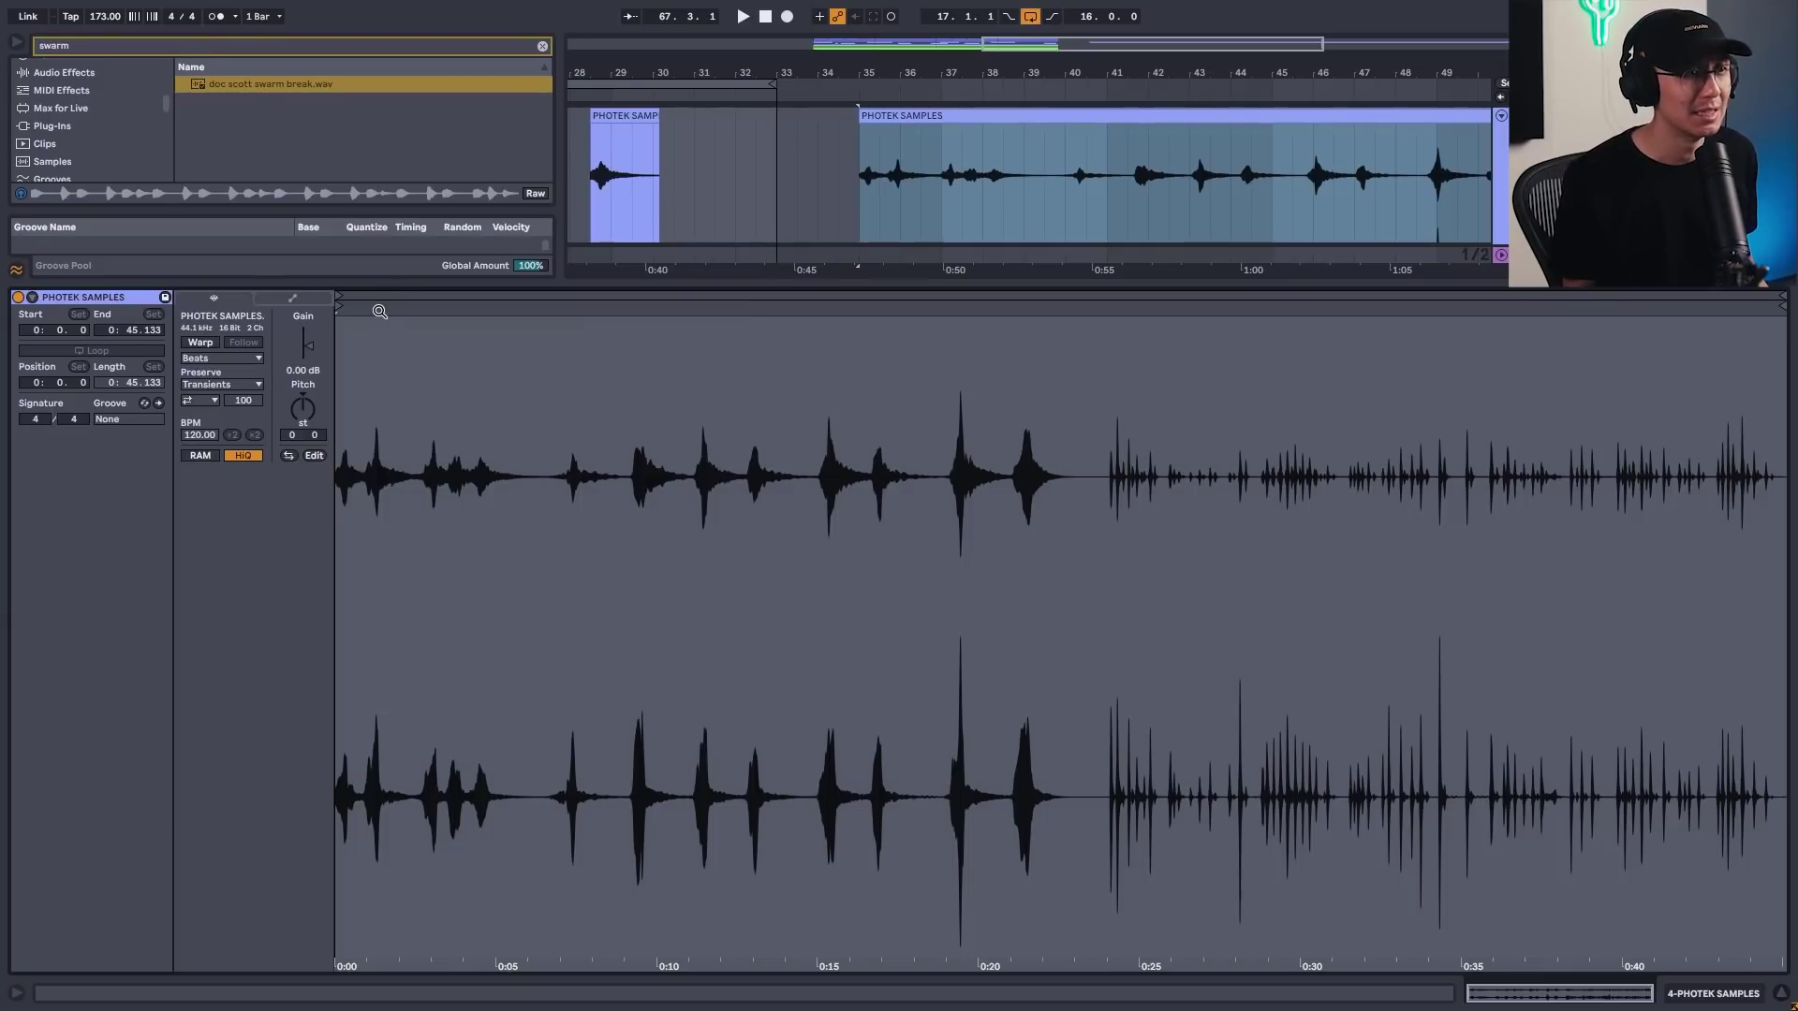
pyautogui.moveTo(379, 311); pyautogui.dragTo(382, 361)
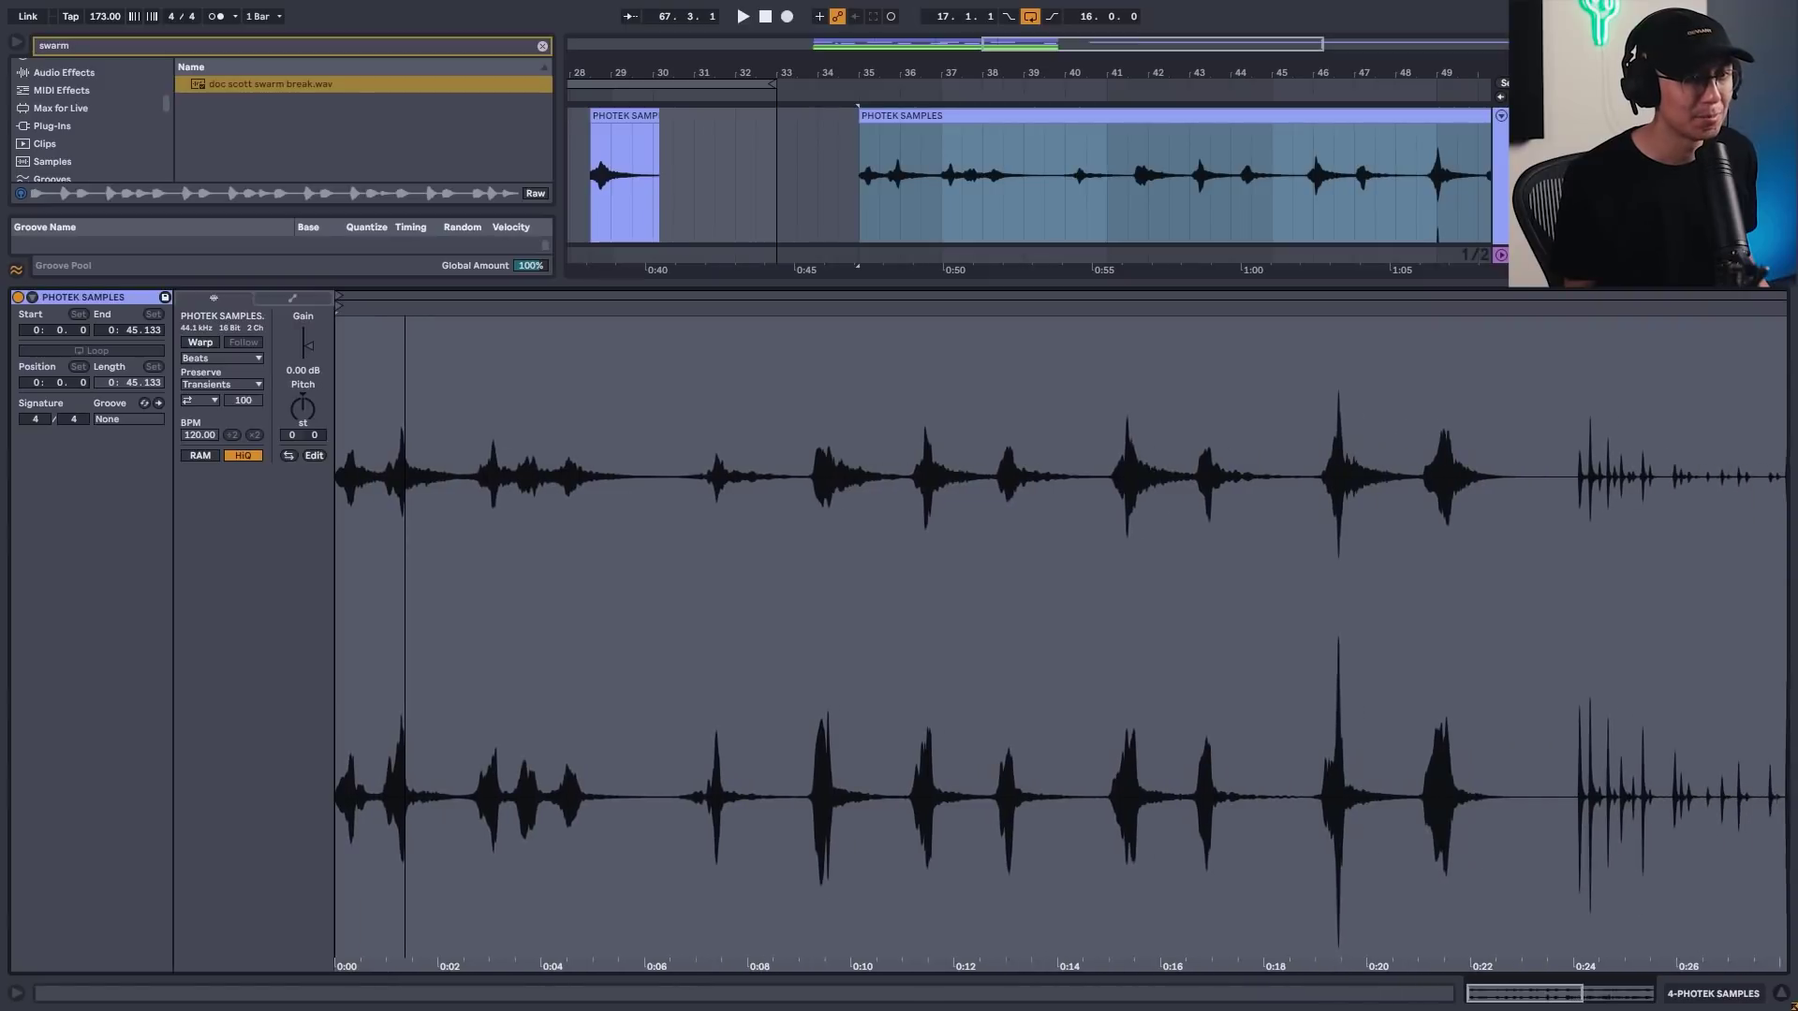
pyautogui.click(856, 184)
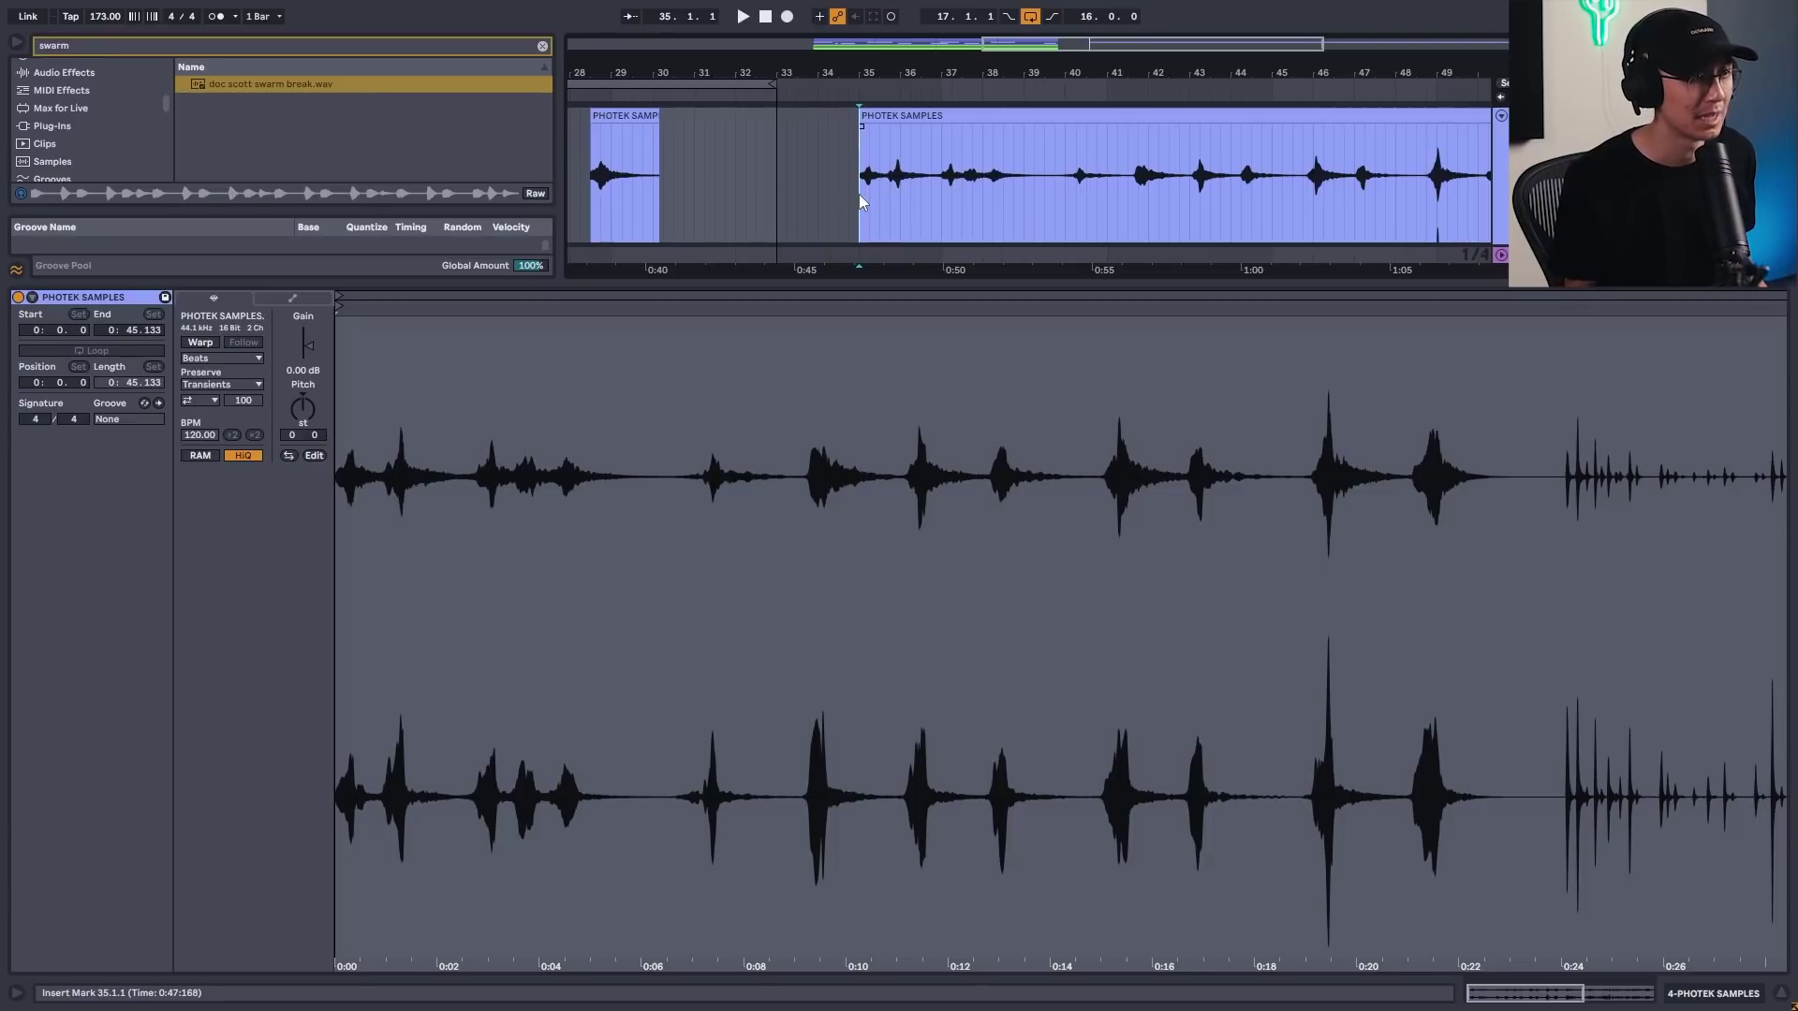
pyautogui.press('space')
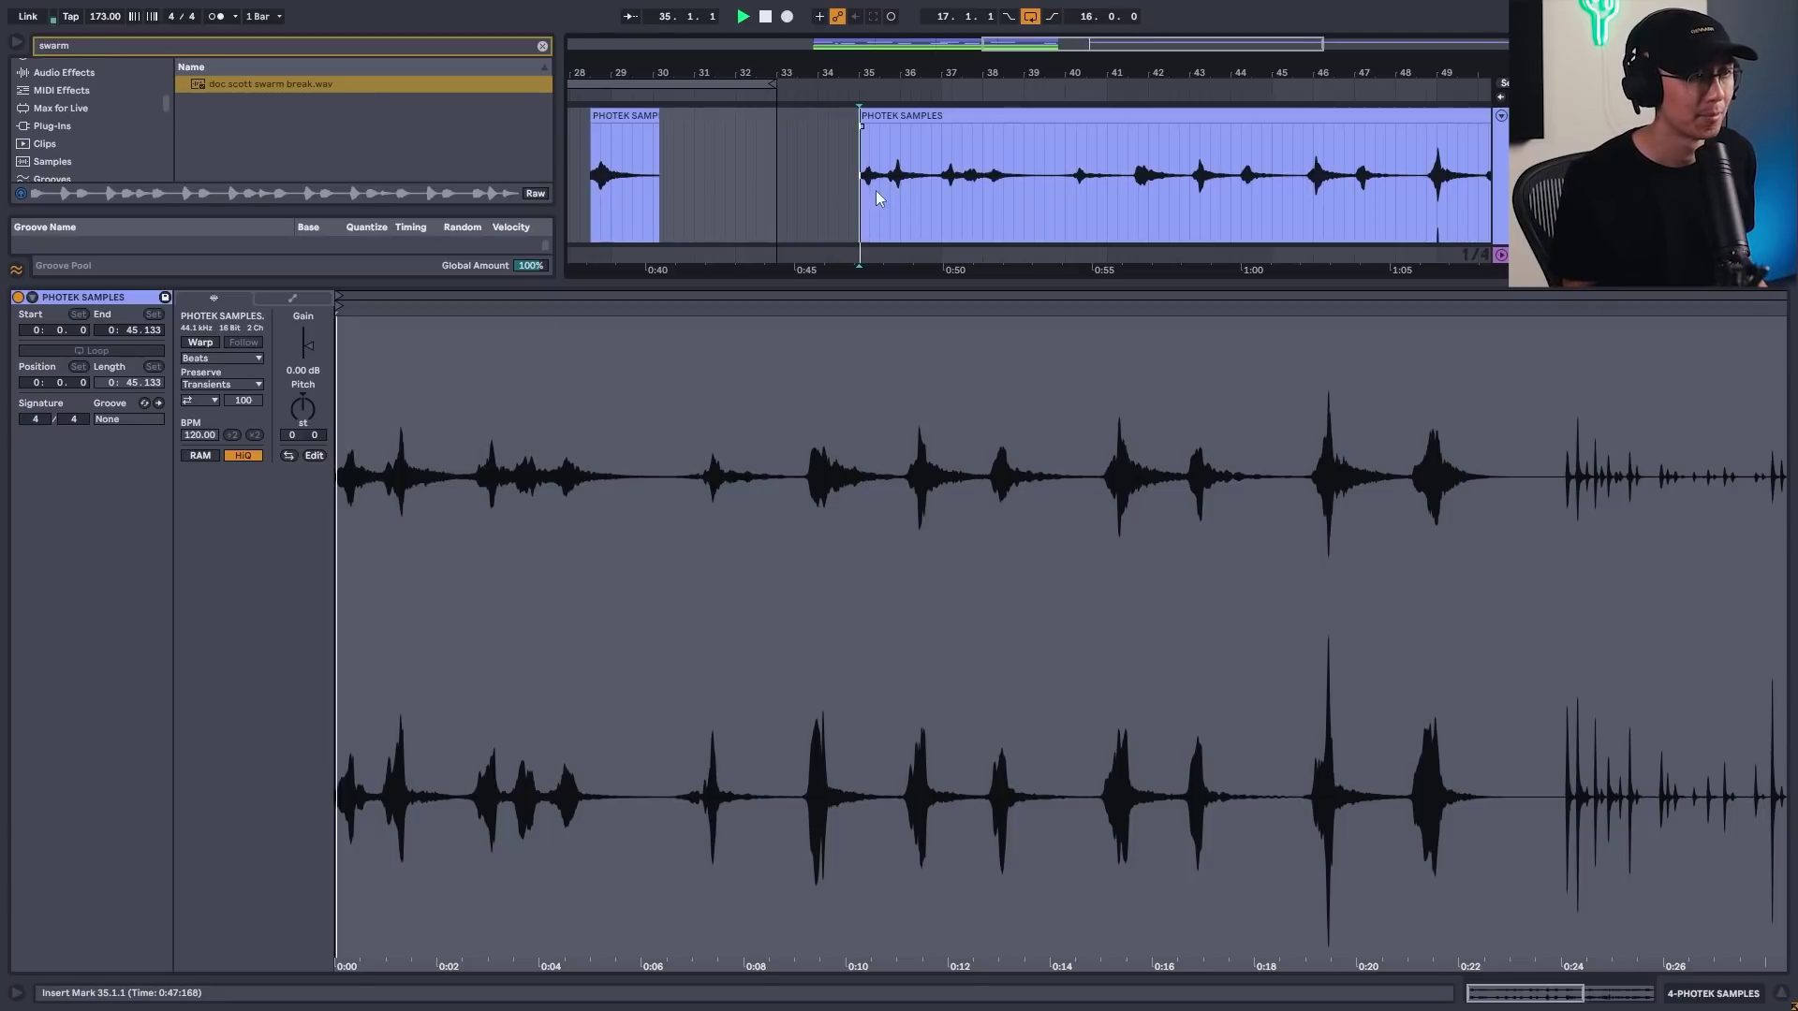
pyautogui.click(940, 197)
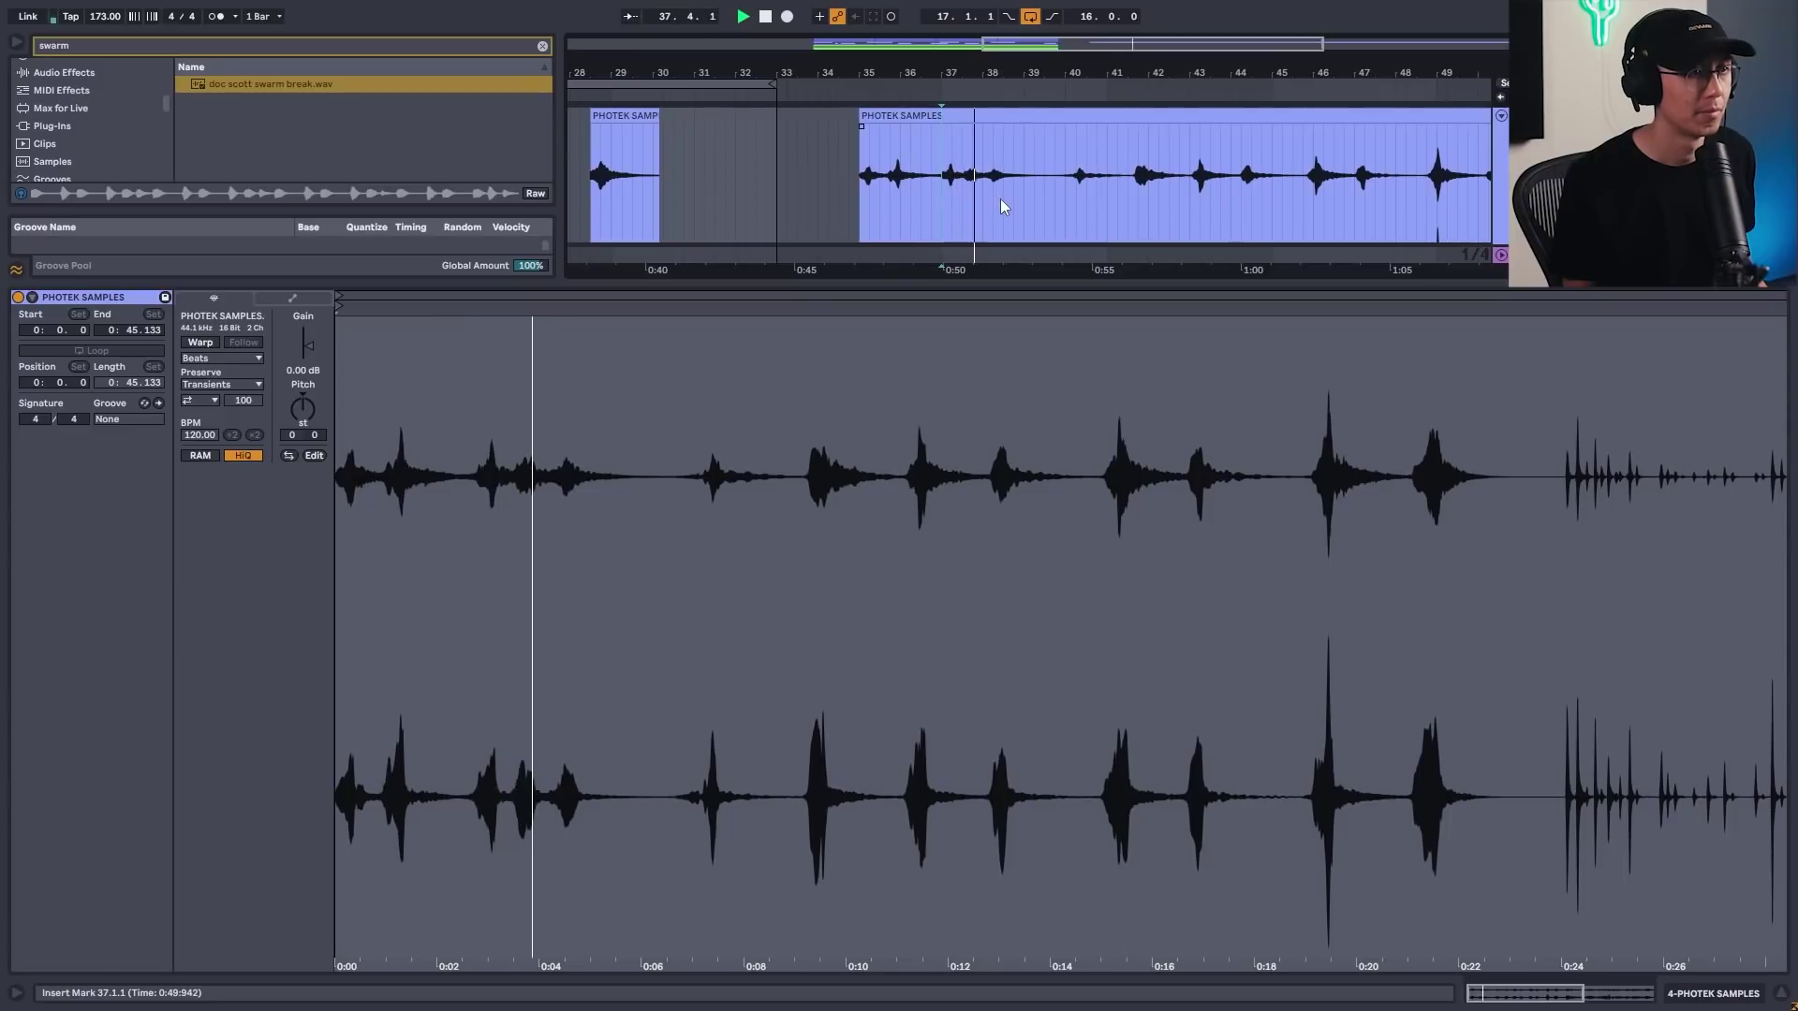
pyautogui.click(981, 197)
pyautogui.press('space')
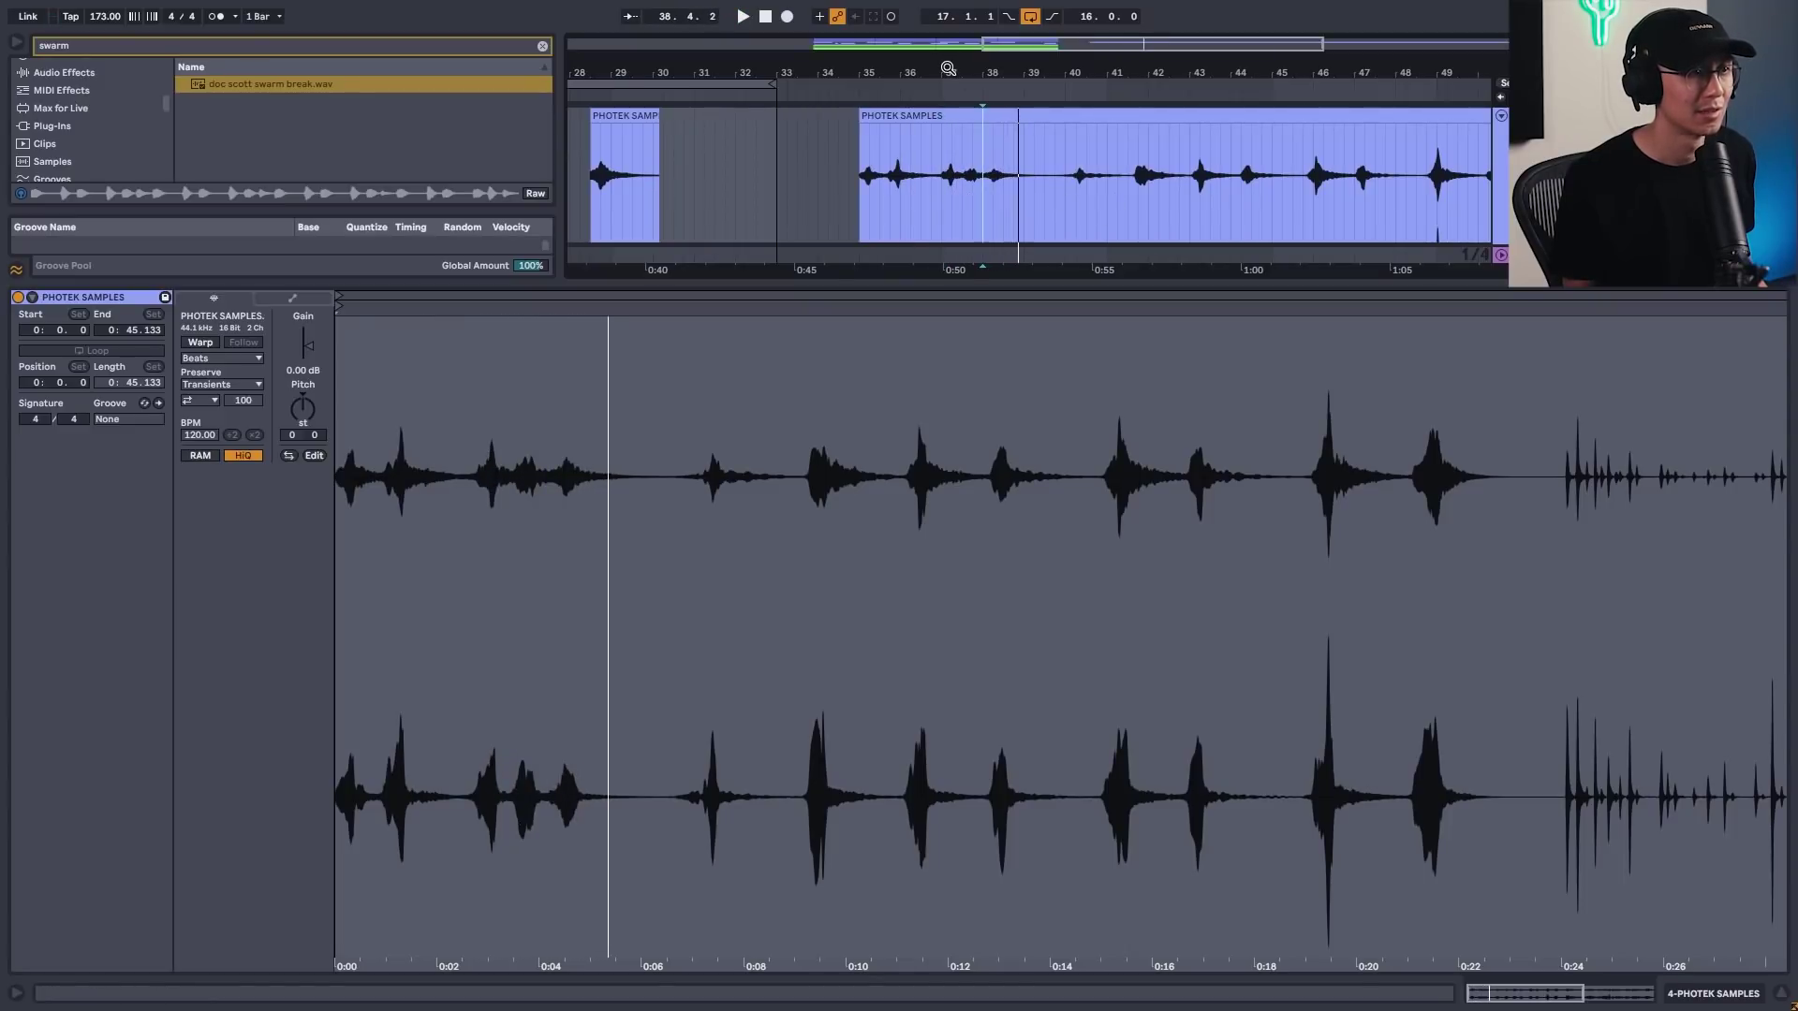
pyautogui.press('space')
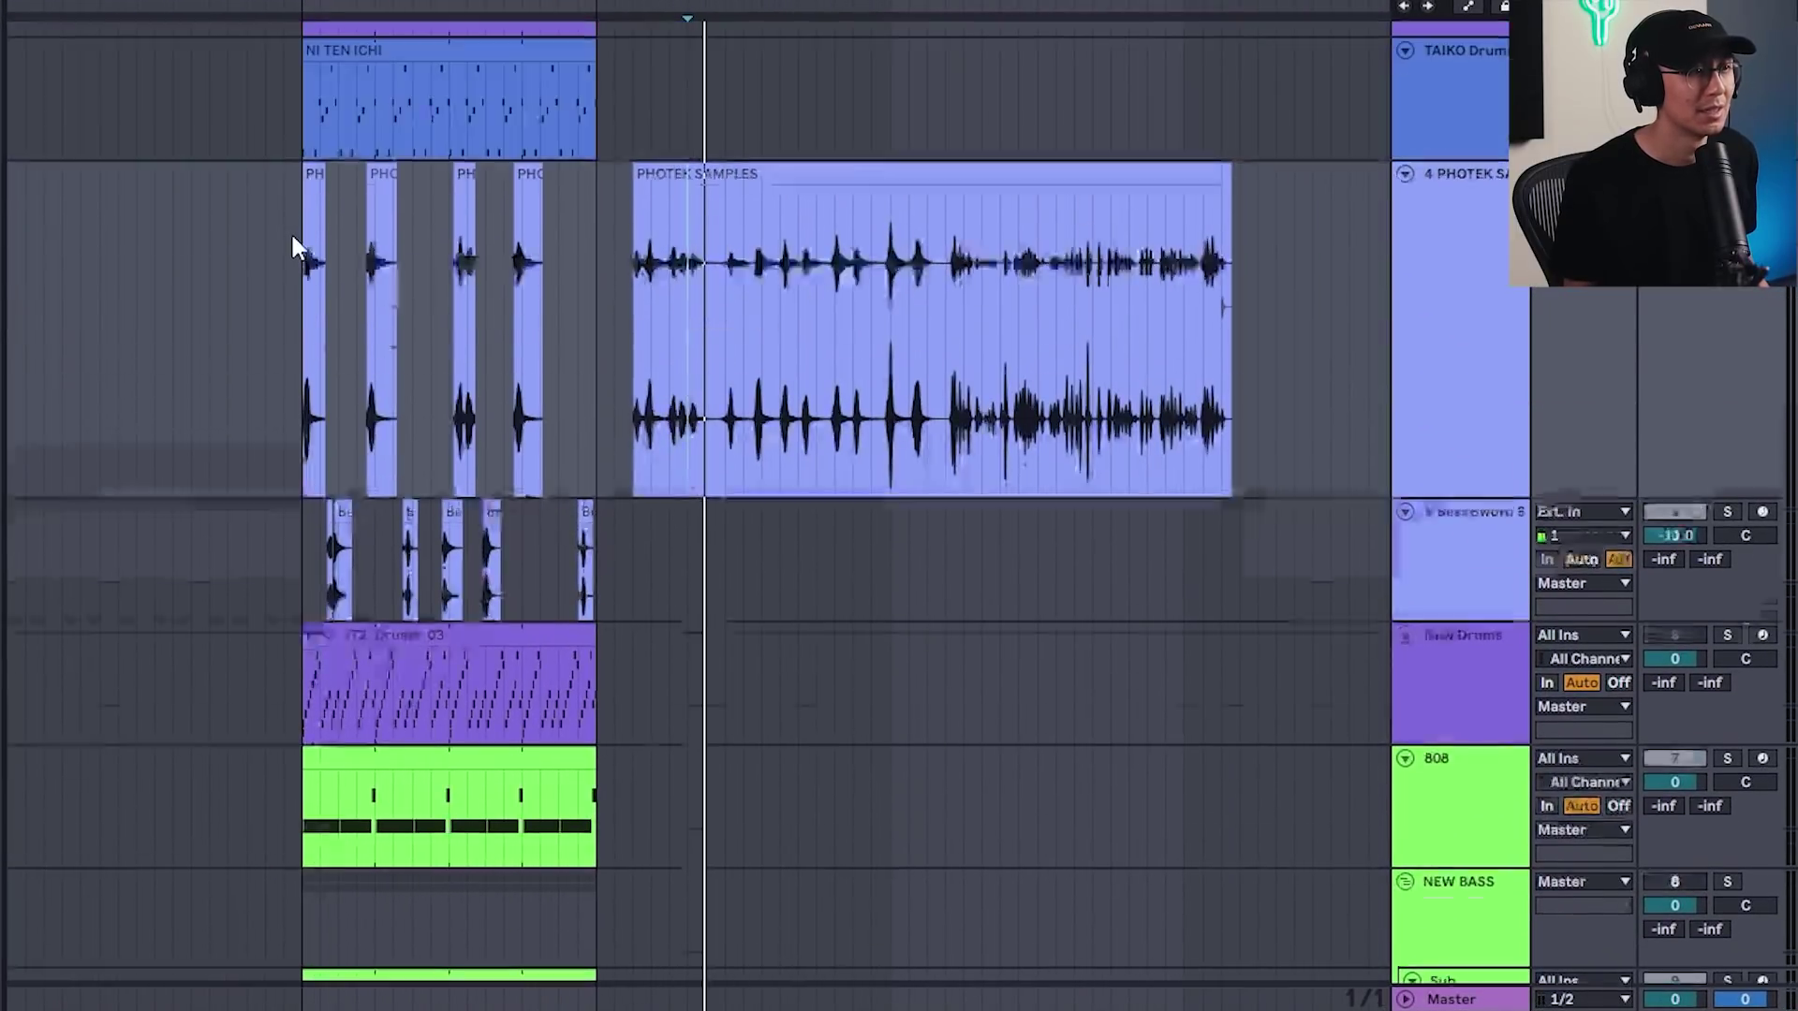
# - Scroll up to the Soul Pride, Swarm Break and taiko tracks and play the arrangement
pyautogui.scroll(5, 293, 244)
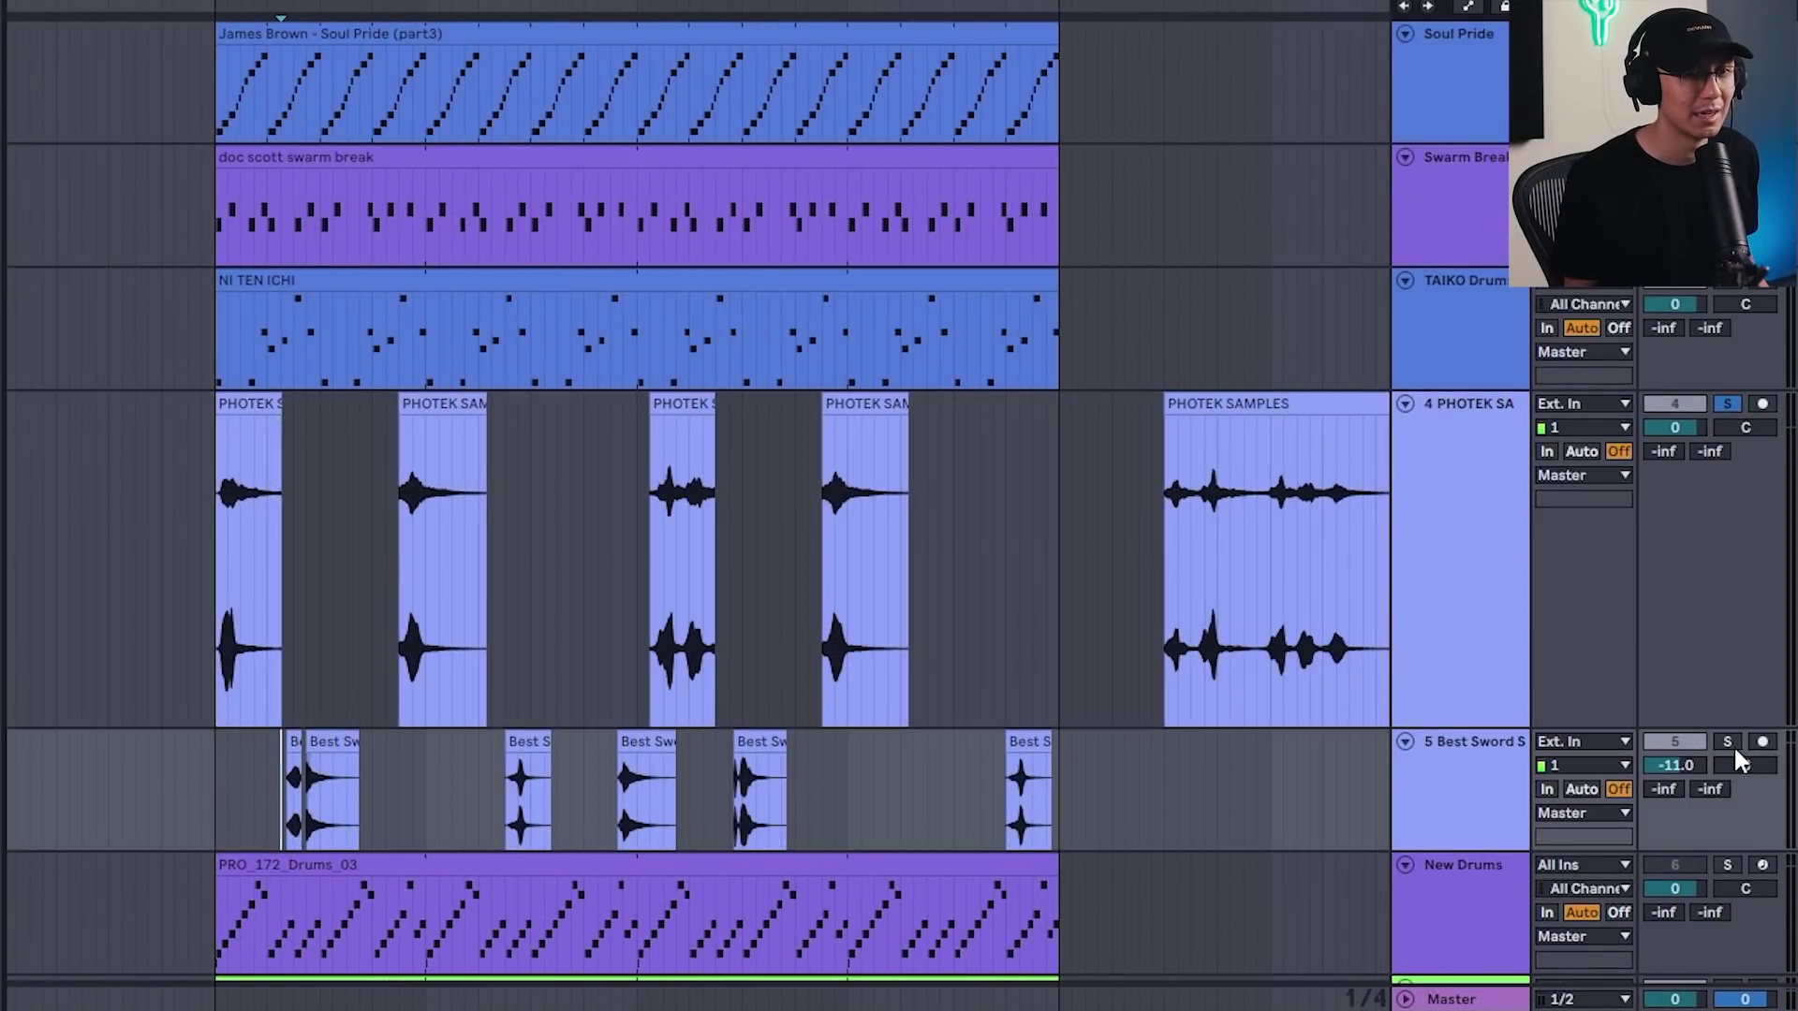
pyautogui.scroll(3, 561, 703)
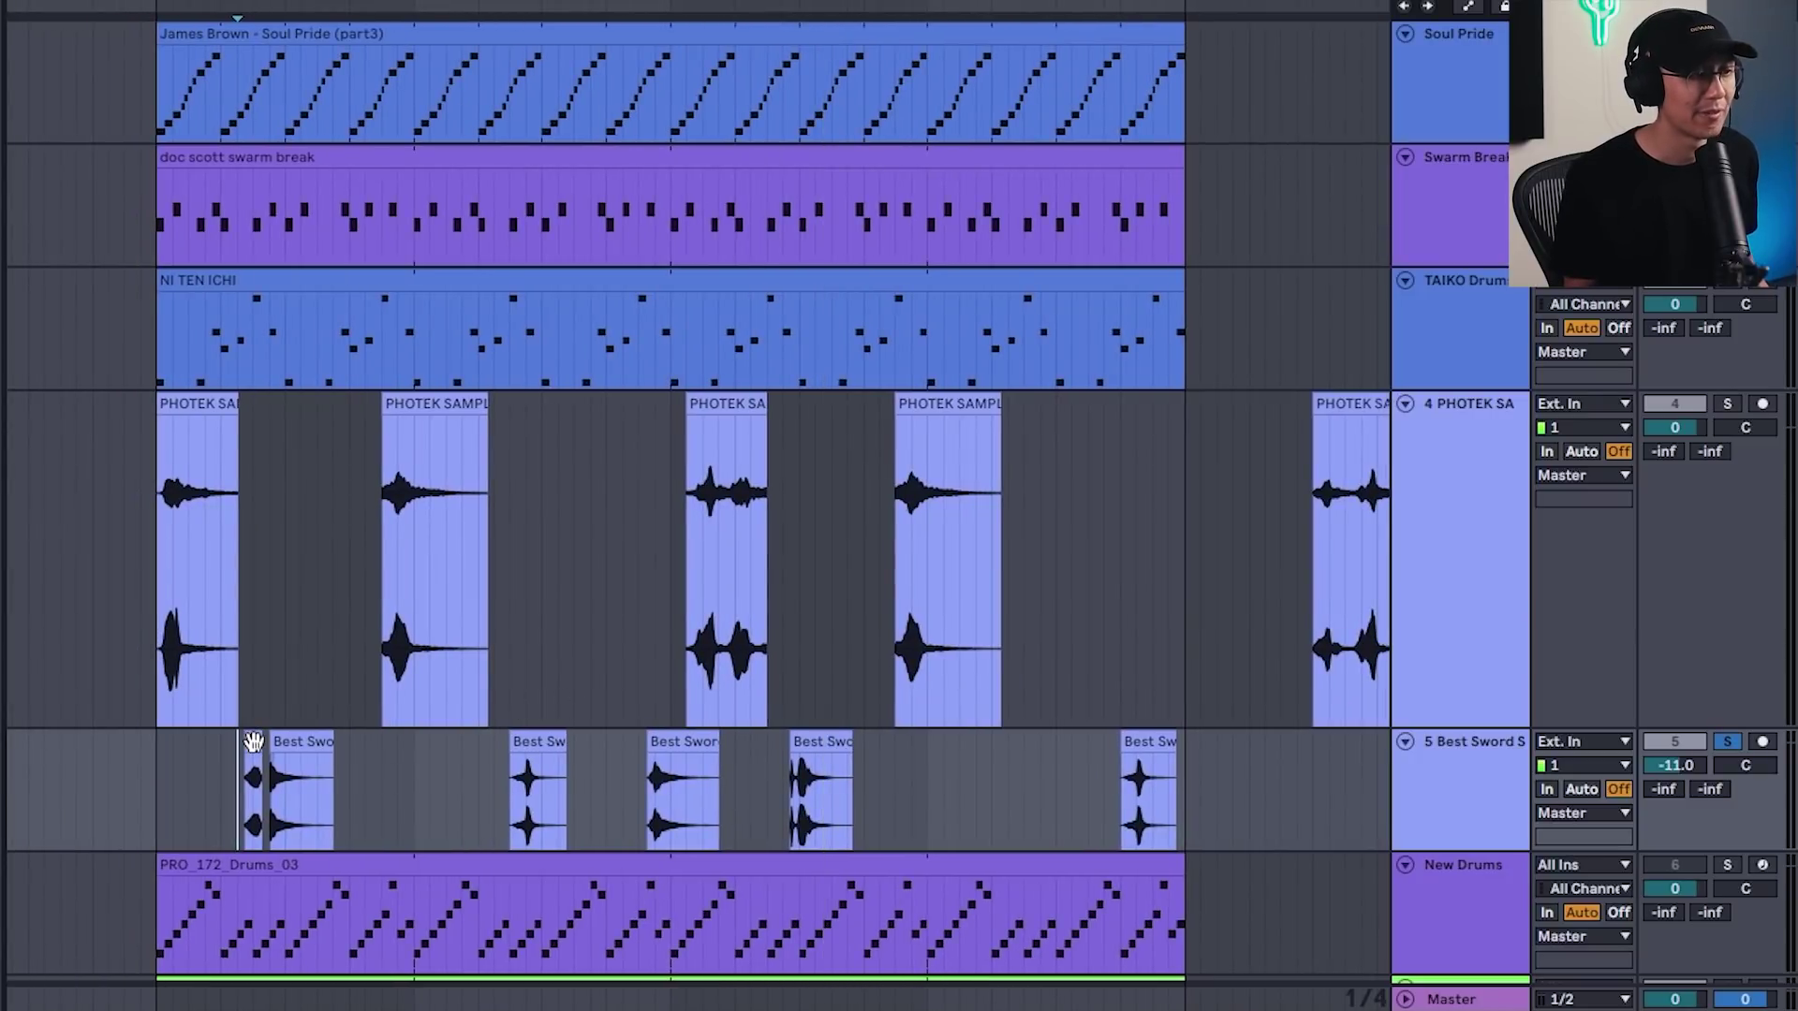
pyautogui.scroll(3, 669, 506)
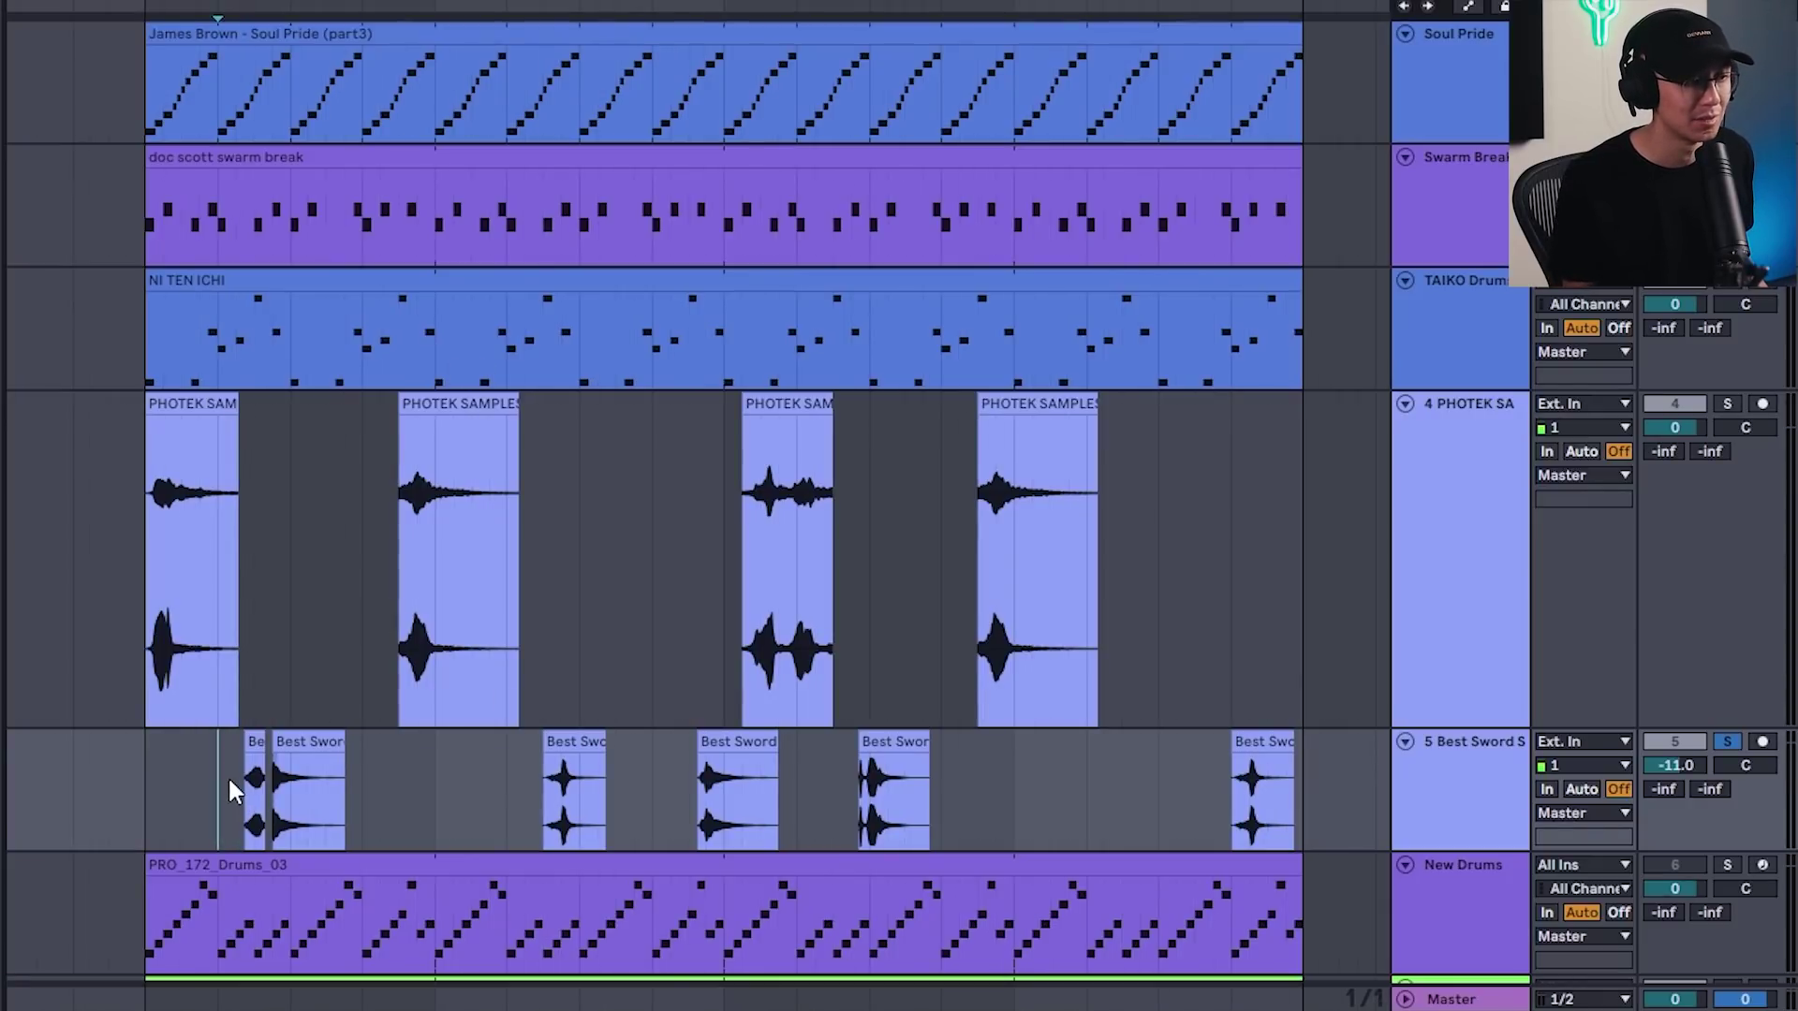
pyautogui.press('space')
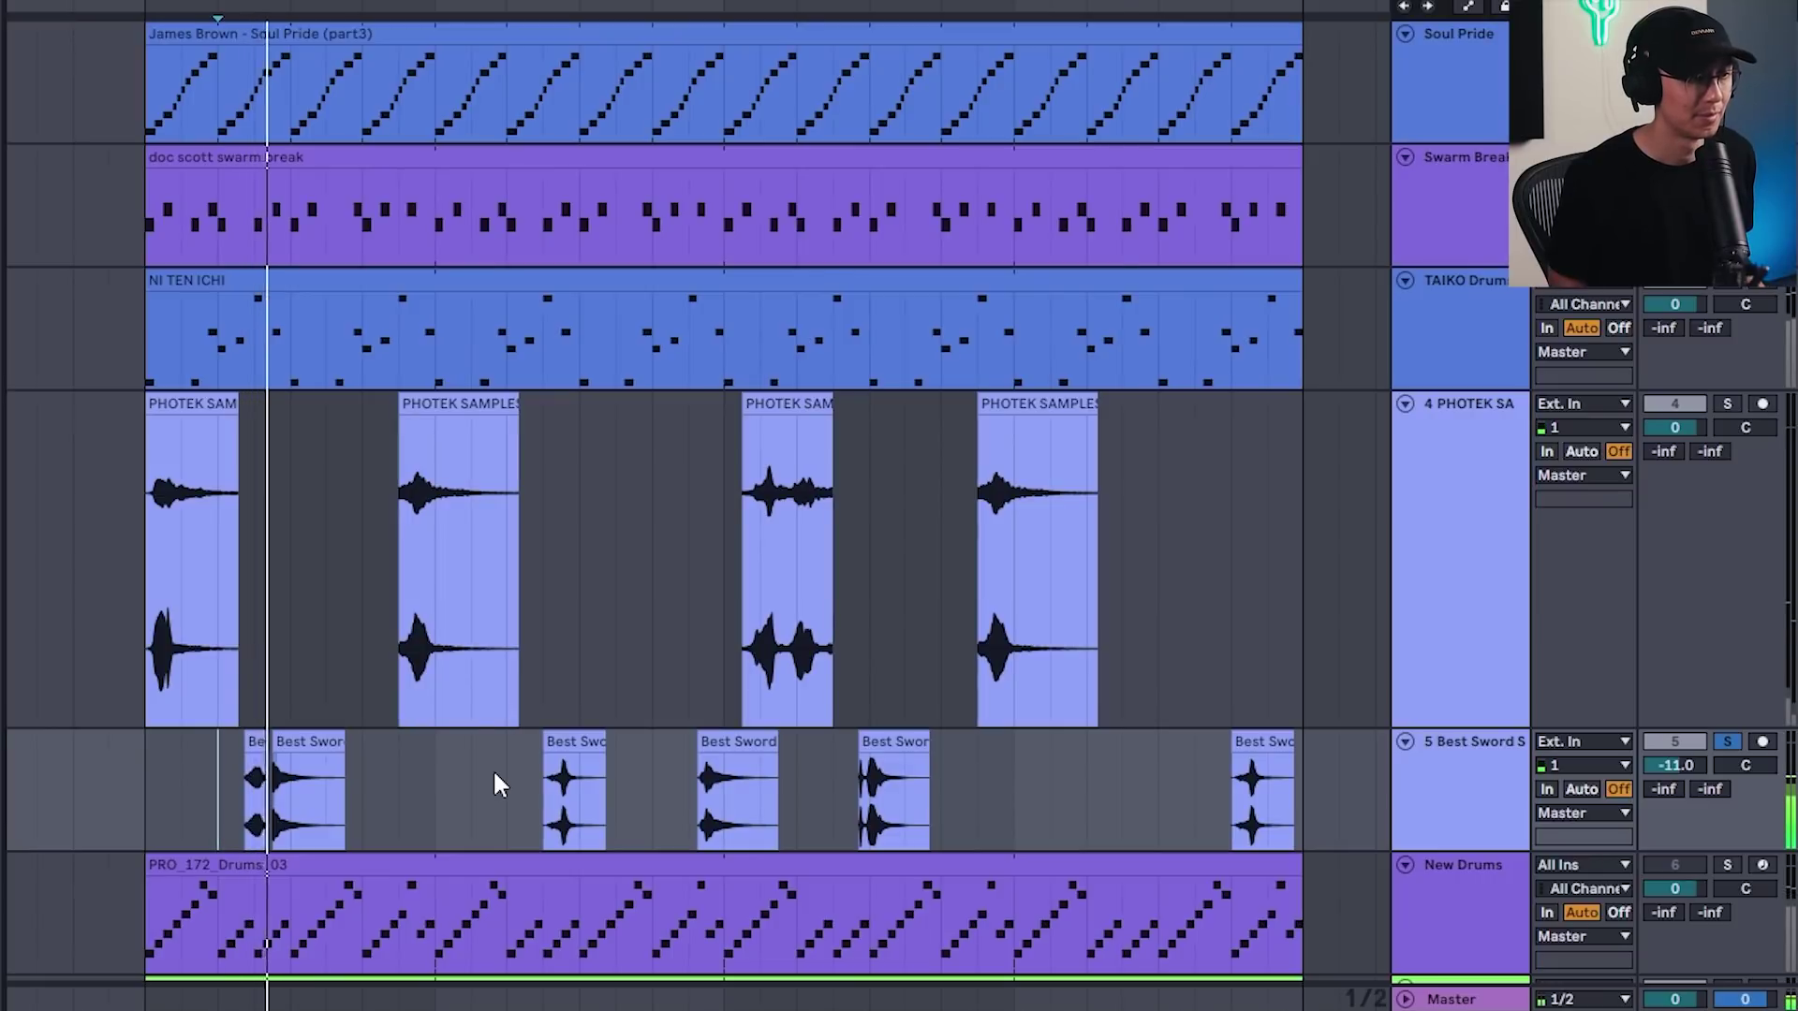
# - Audition playback from the first, a later and the last Best Sword hits
pyautogui.click(689, 792)
pyautogui.press('space')
pyautogui.click(856, 791)
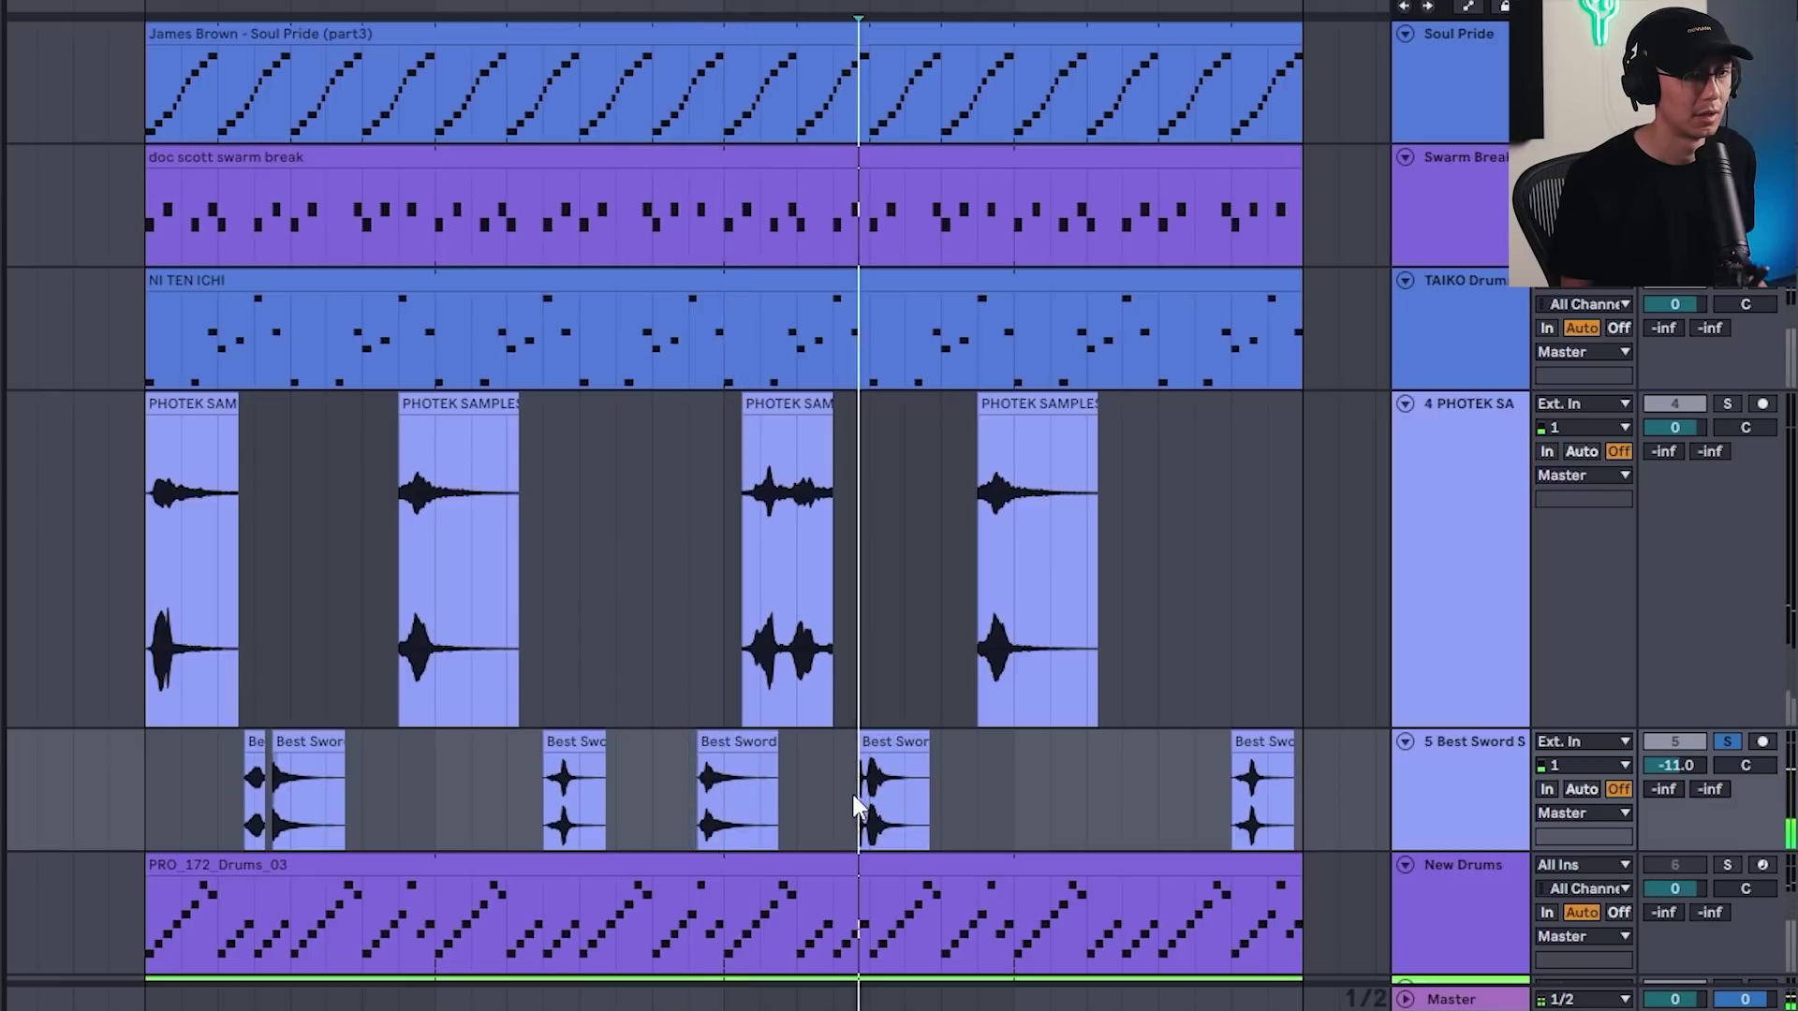
pyautogui.click(1215, 775)
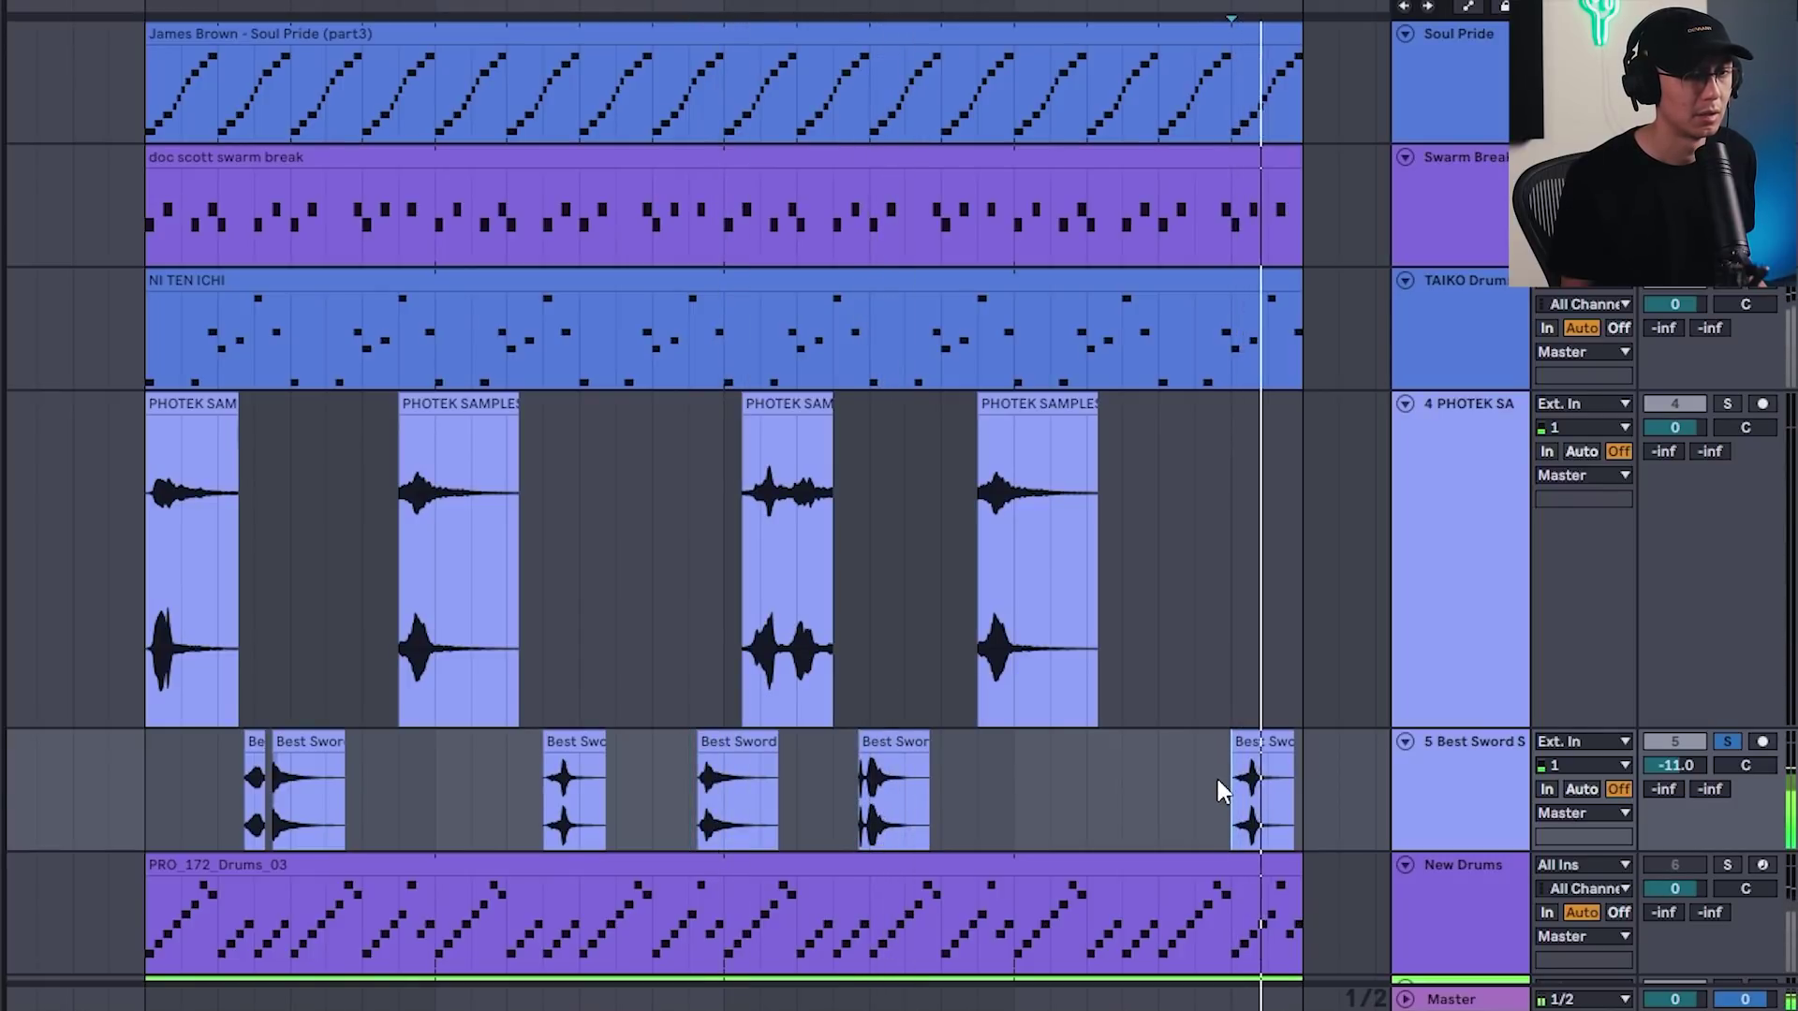
# - Solo the 808 track and set the playback start inside its bass clip
pyautogui.scroll(-3, 700, 646)
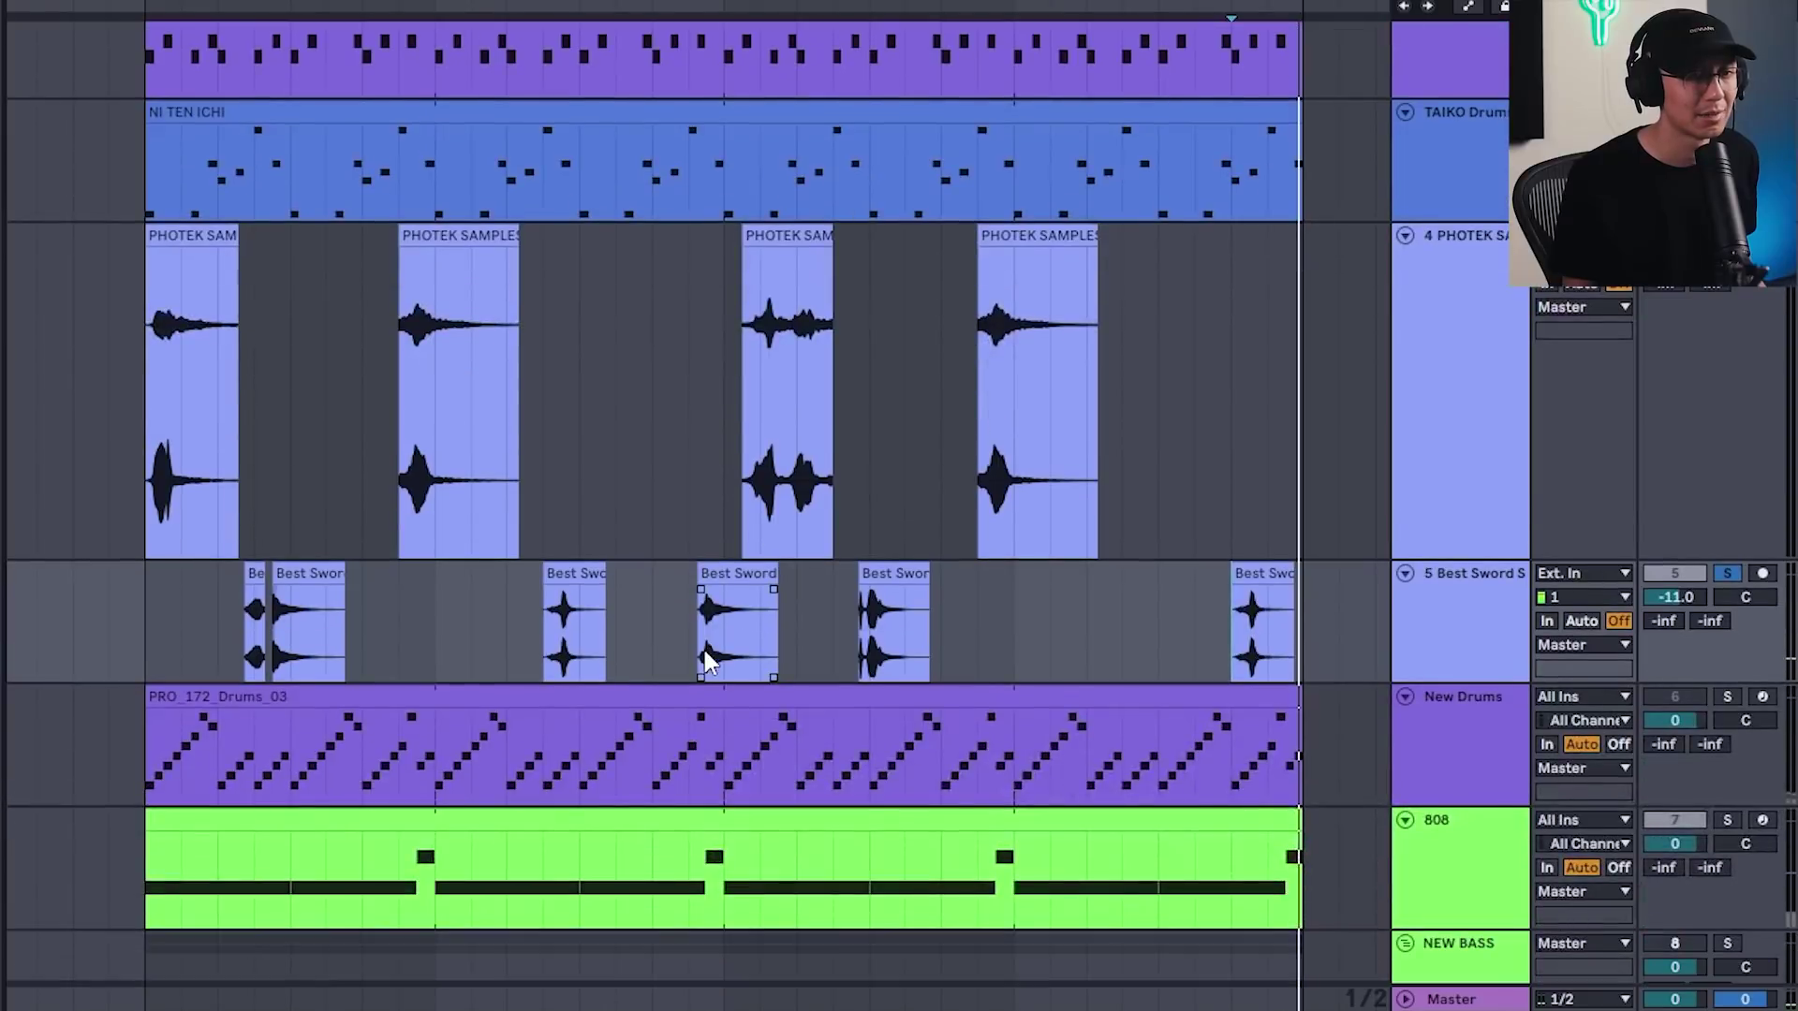
pyautogui.click(1562, 891)
pyautogui.click(1498, 841)
pyautogui.click(1466, 841)
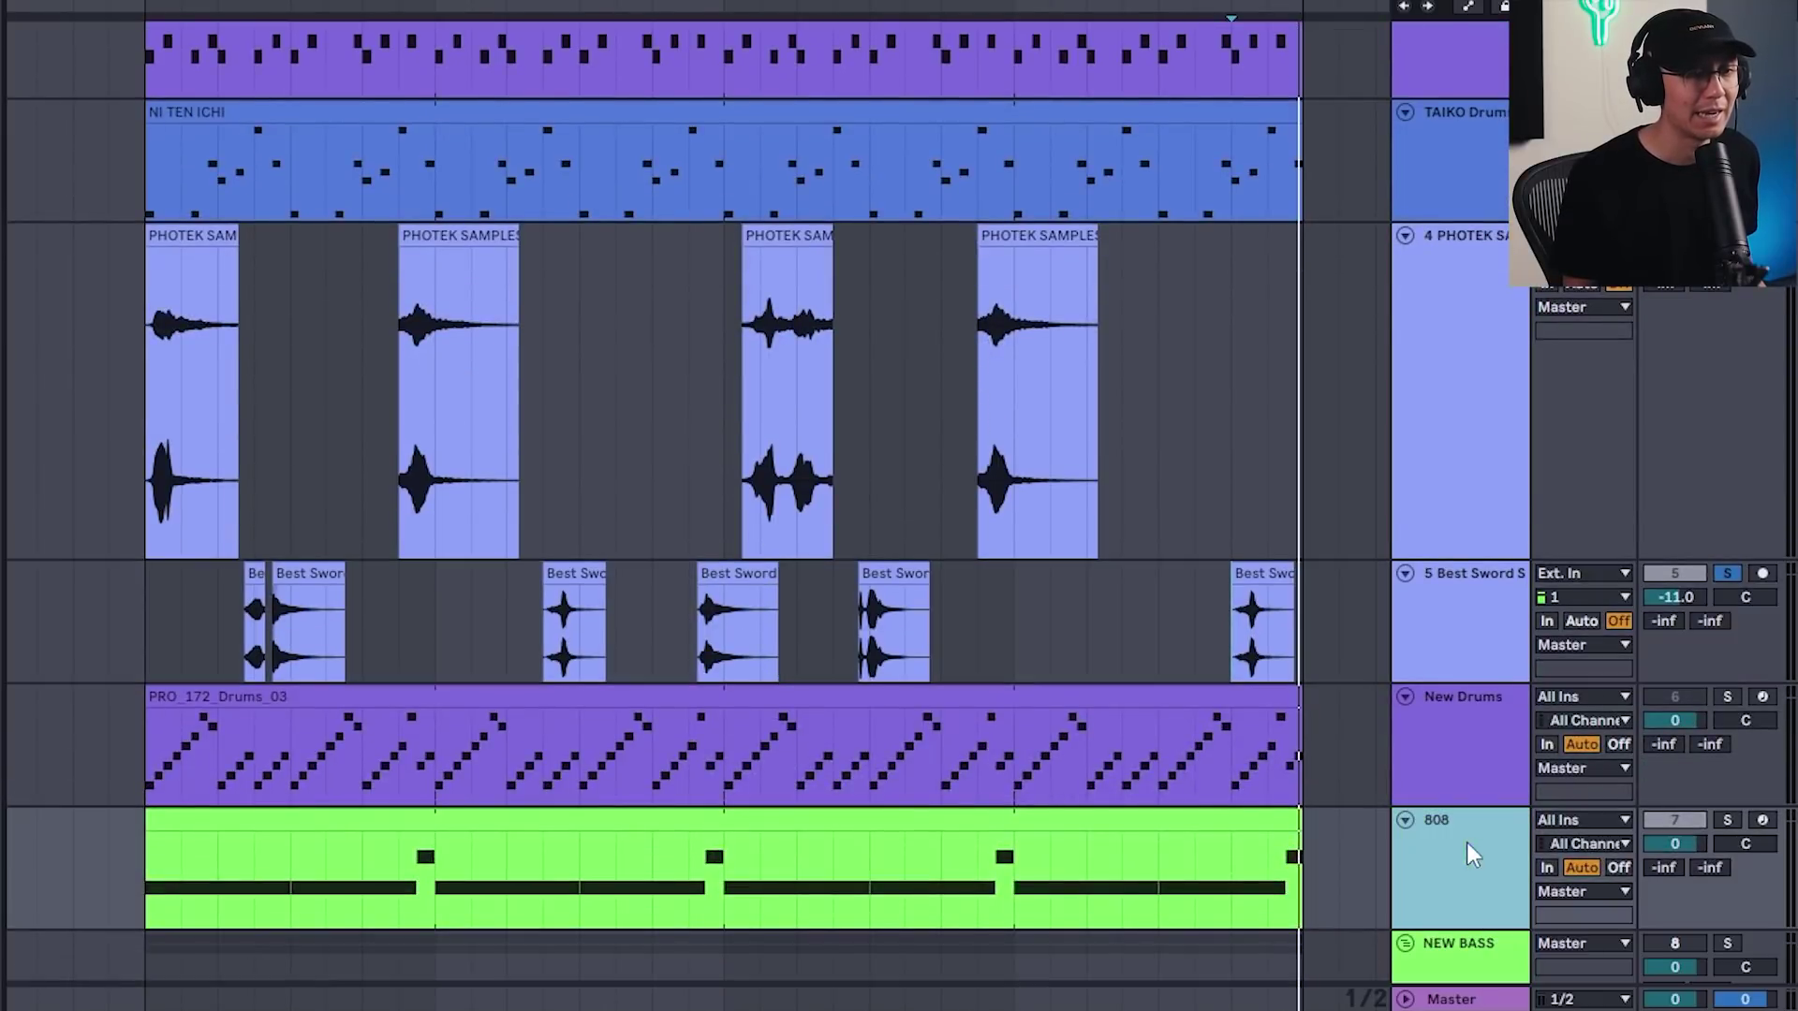
pyautogui.click(1731, 820)
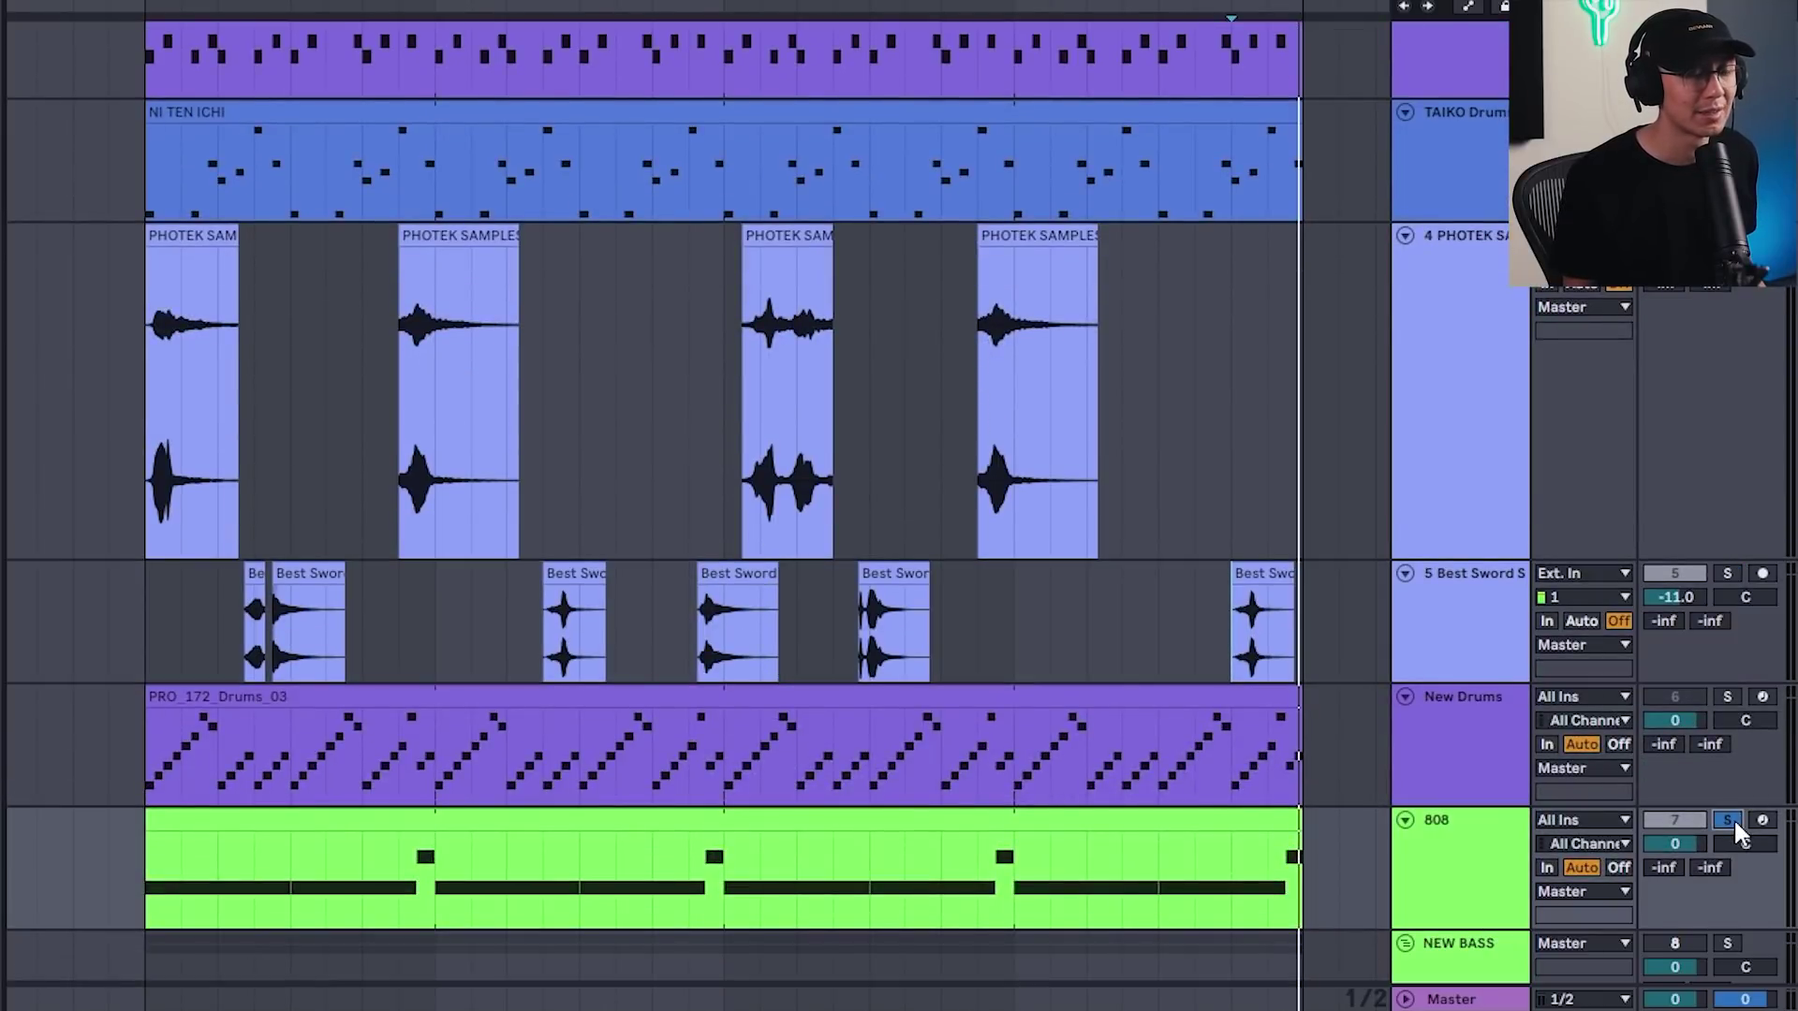
pyautogui.click(919, 824)
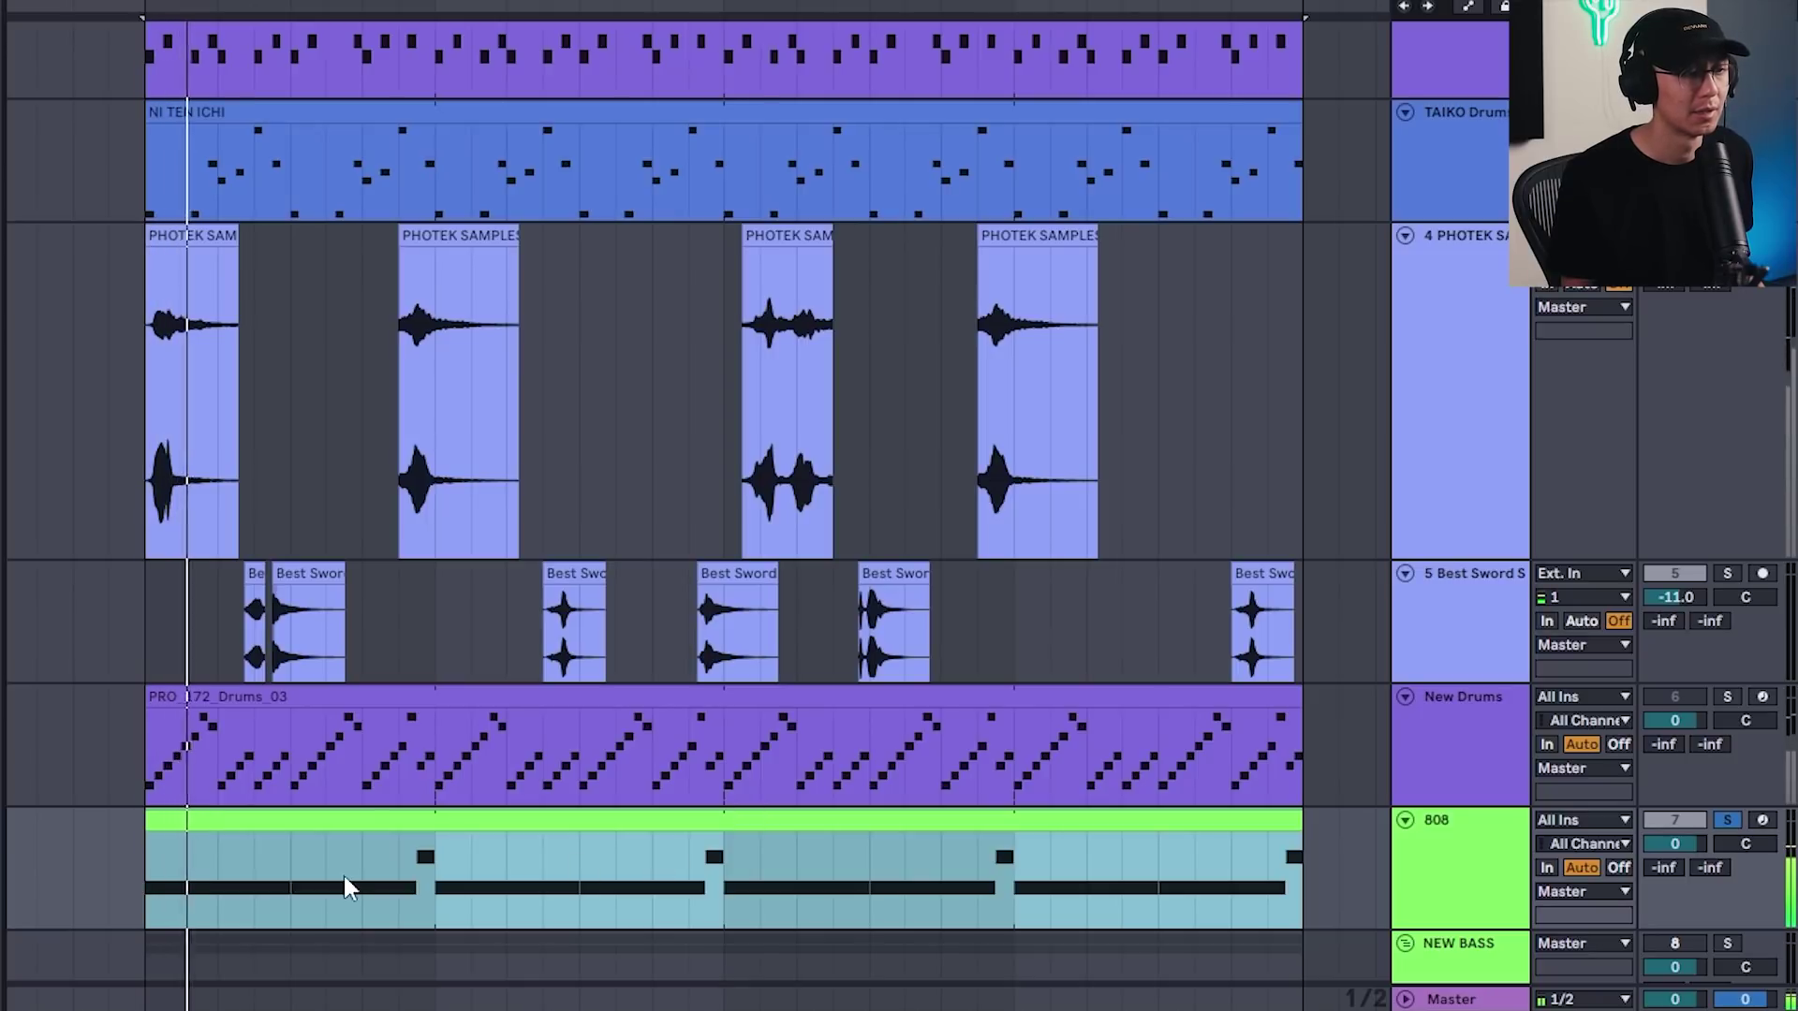
pyautogui.click(295, 906)
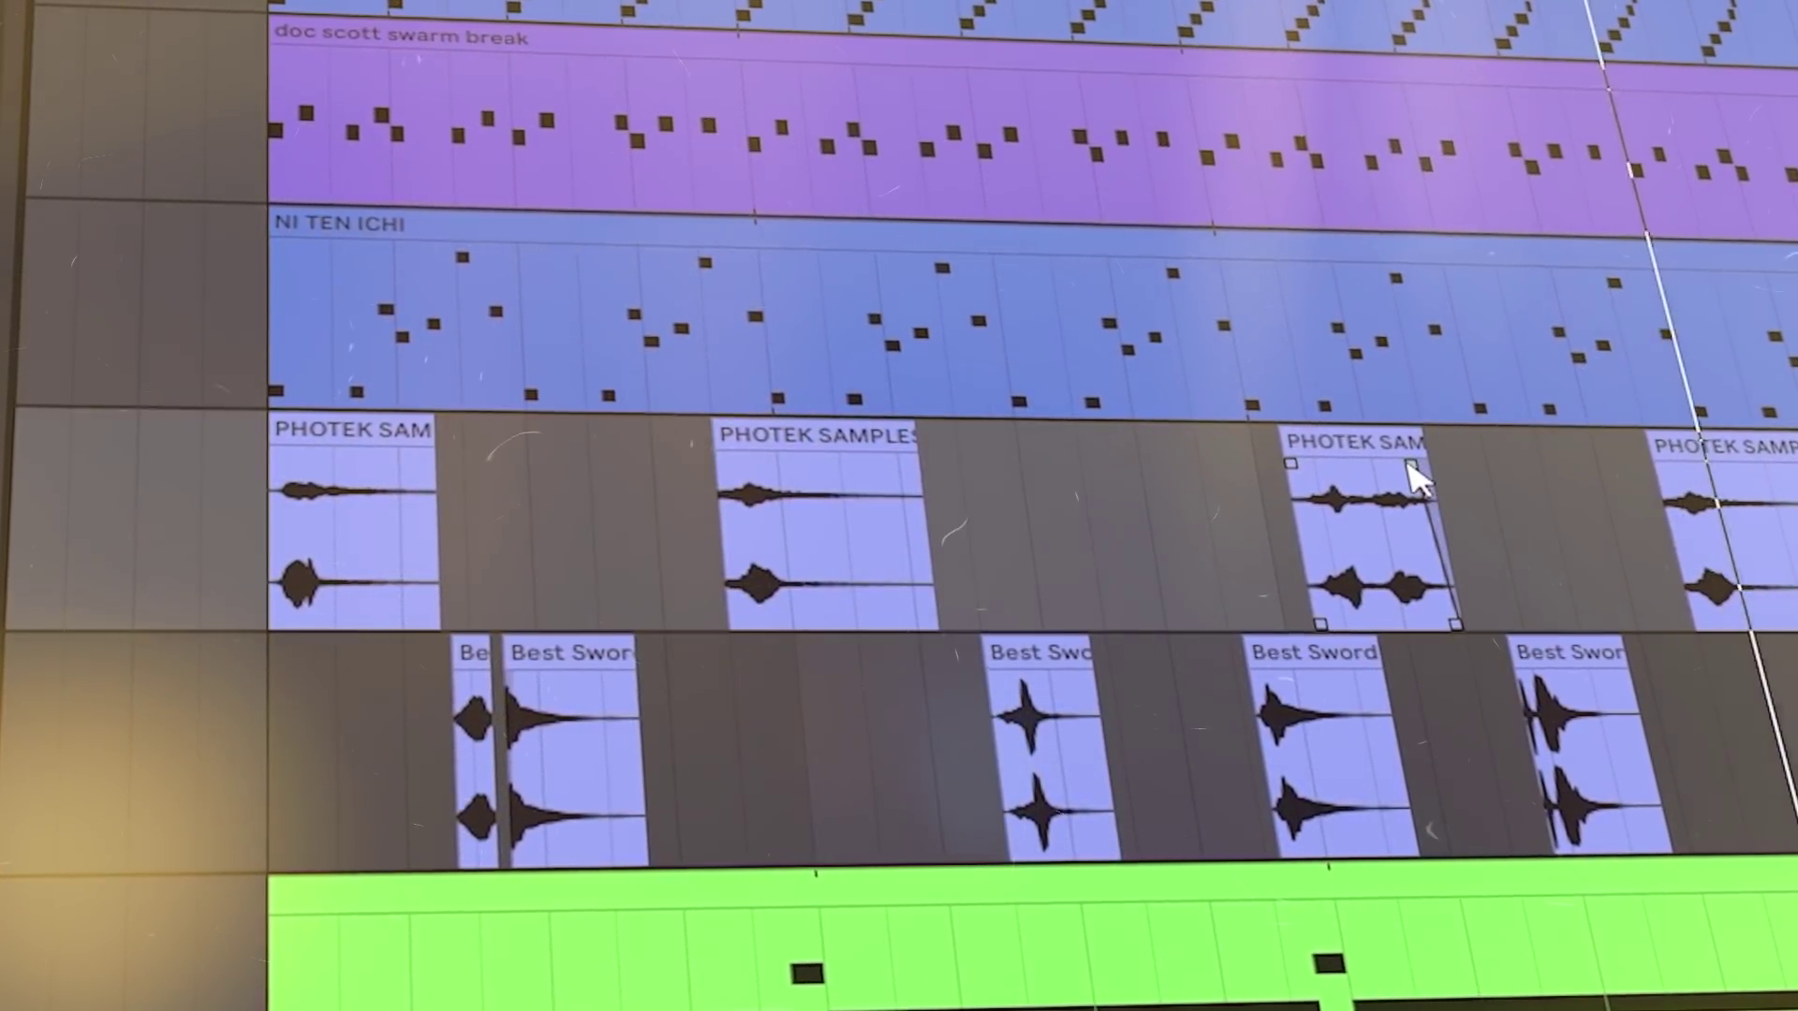
# - Select one of the PHOTEK SAMPLES clips in the arrangement
pyautogui.click(1411, 482)
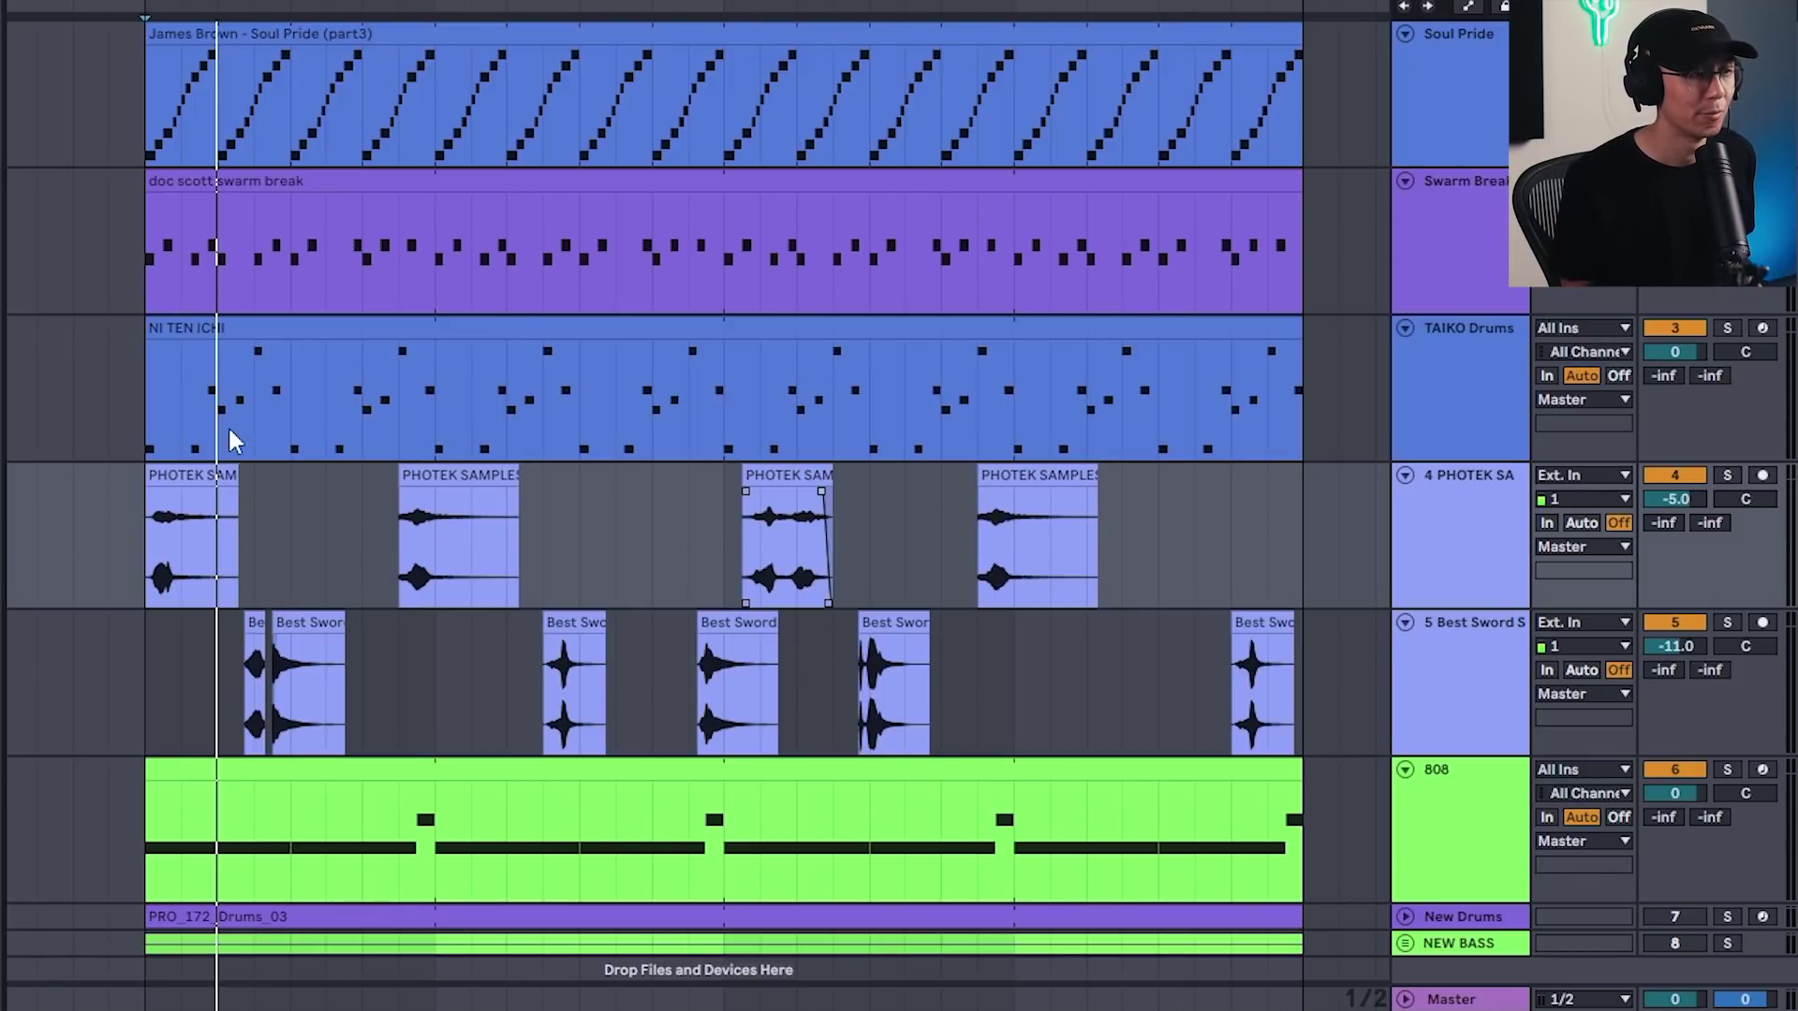
# - Select the first Photek sample clip, then deselect it and set a start point
pyautogui.click(189, 467)
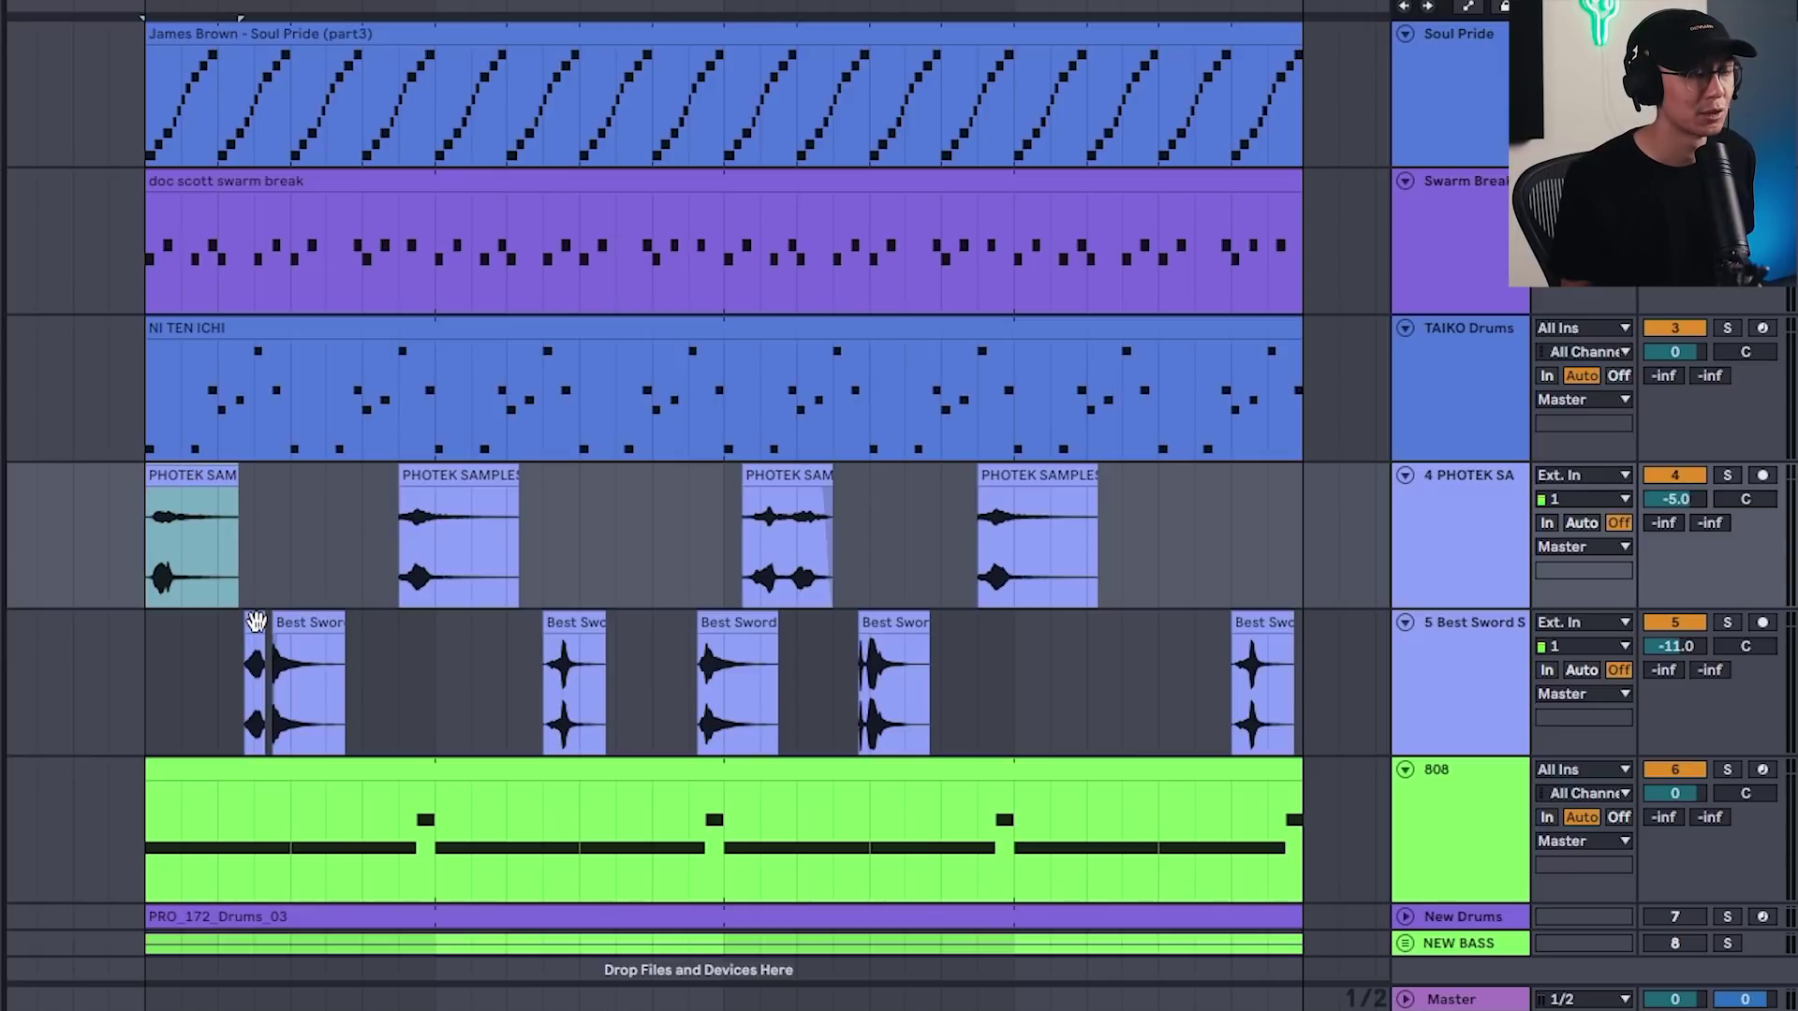
pyautogui.click(138, 620)
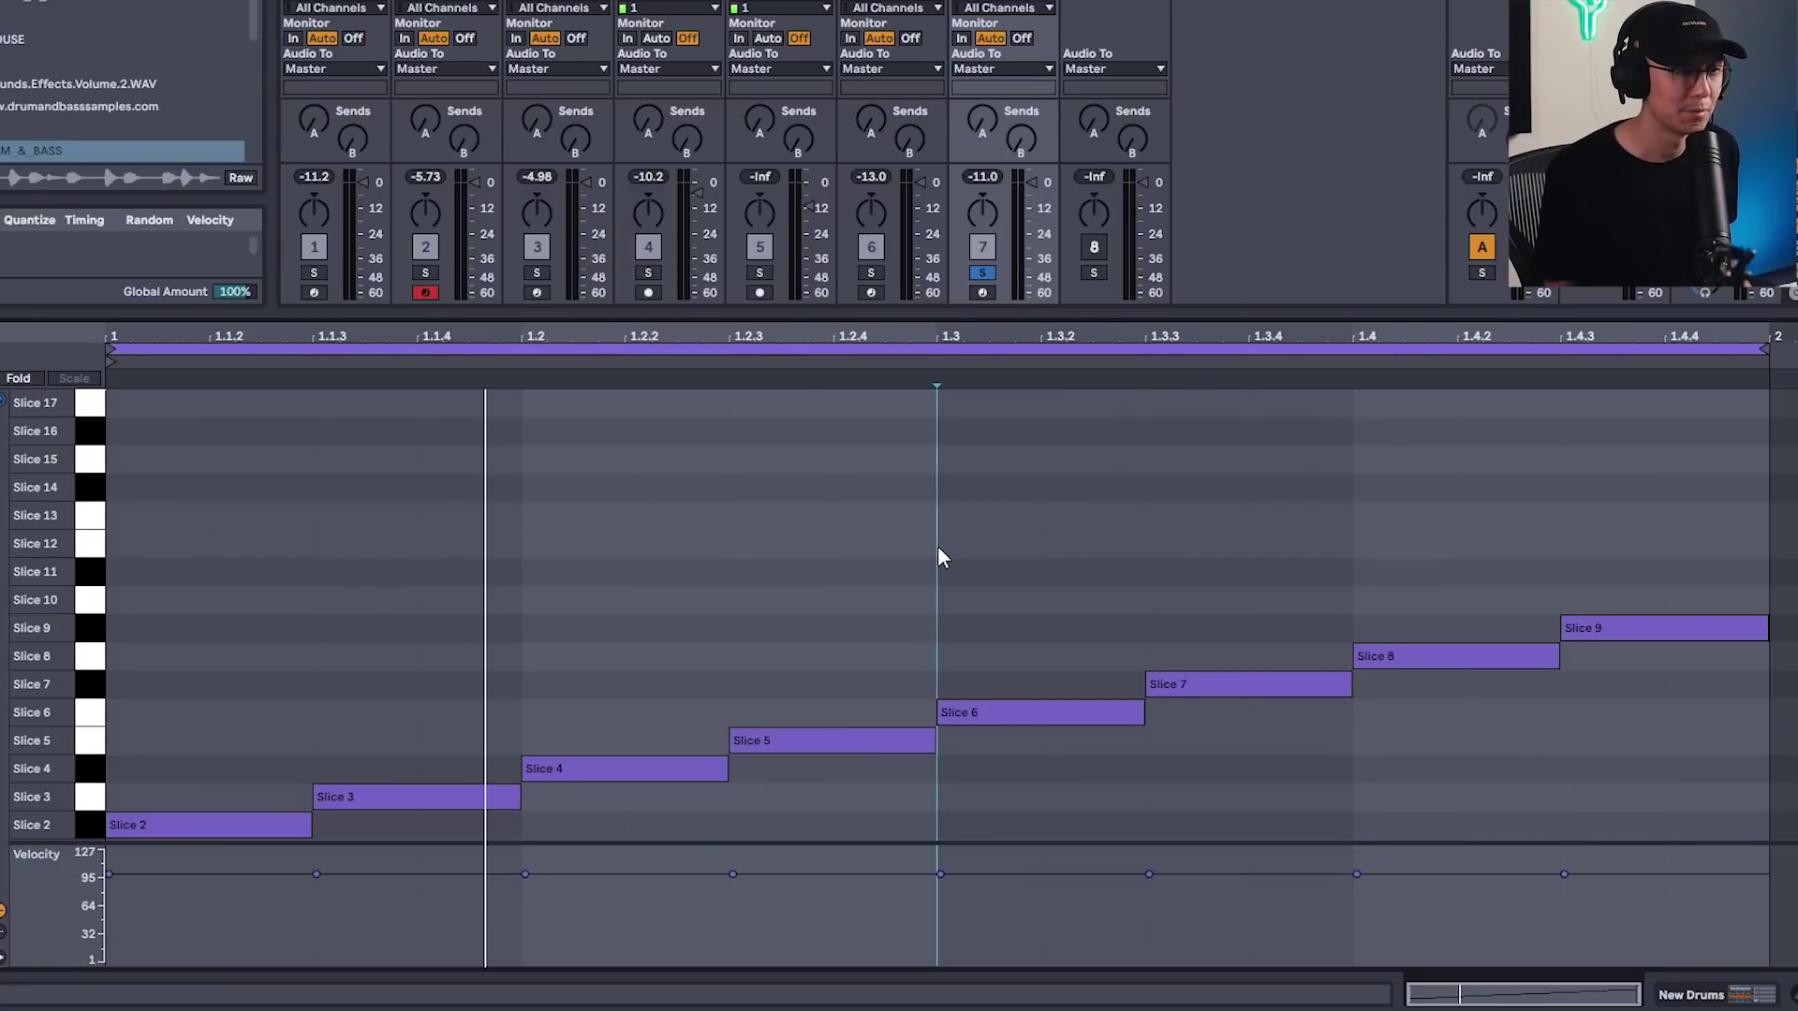
# - Play the break clip and swap the order of Slice 8 and Slice 9
pyautogui.press('space')
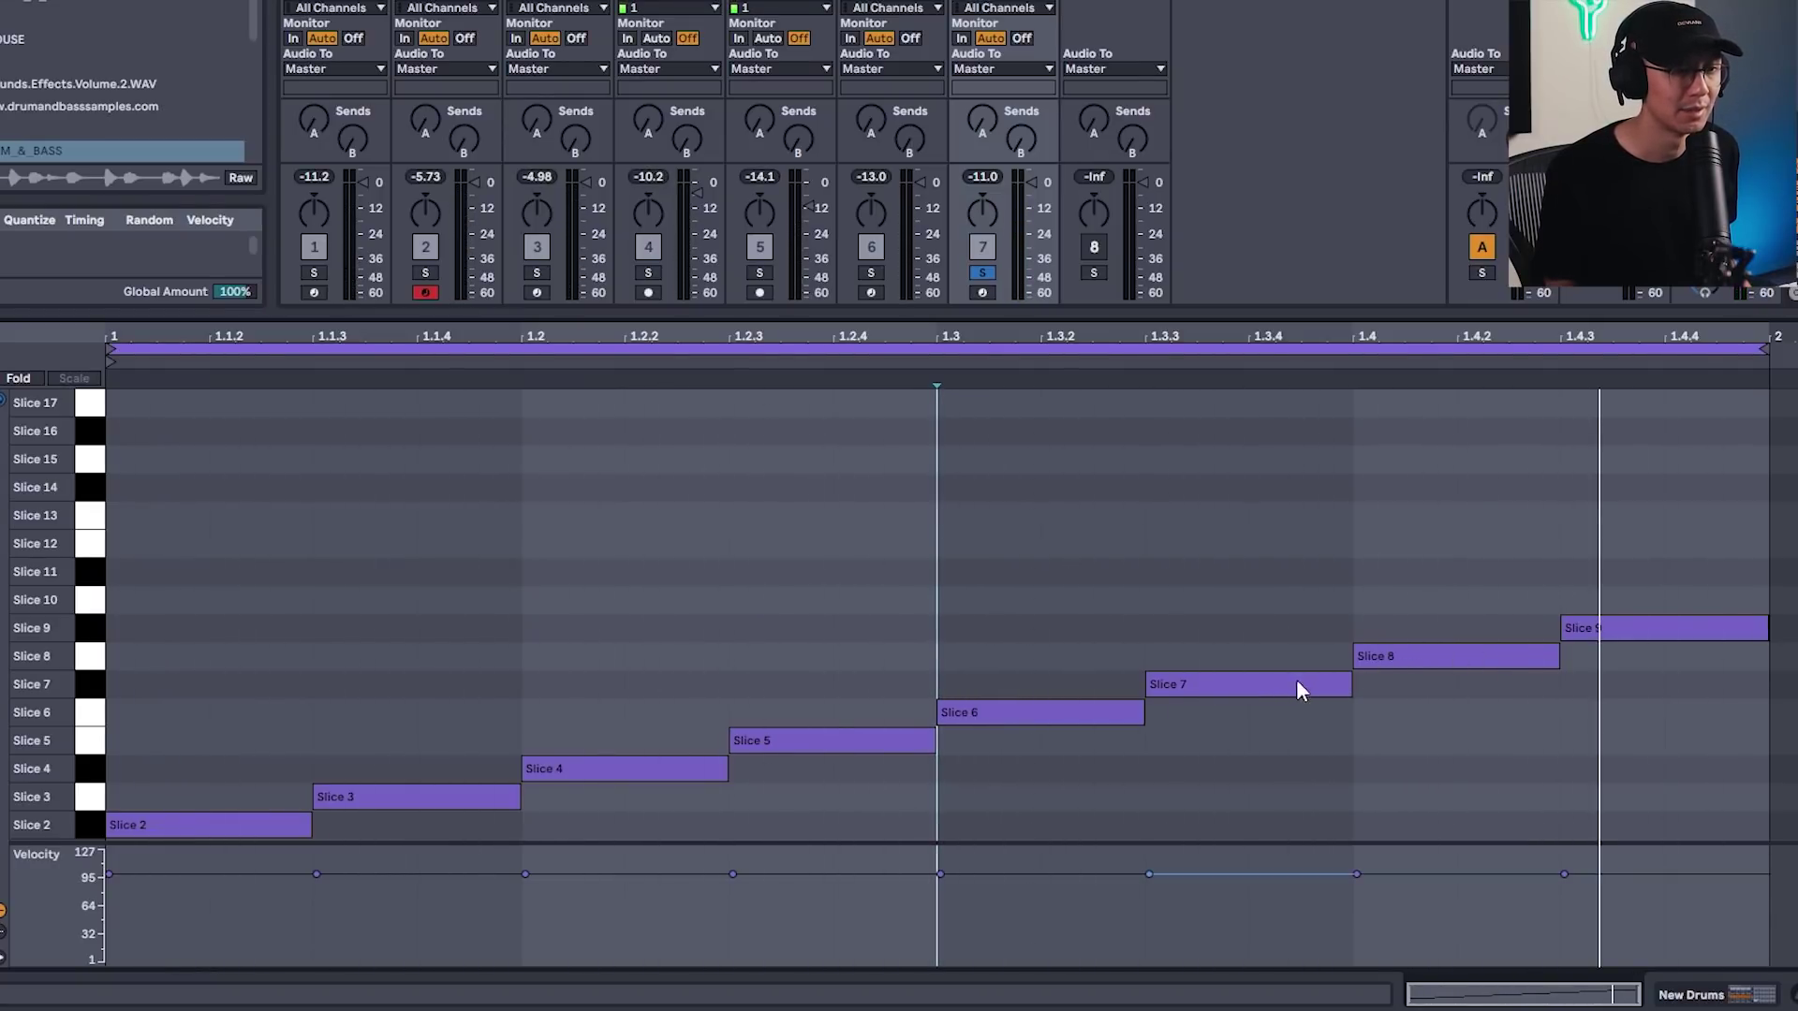
pyautogui.click(1261, 683)
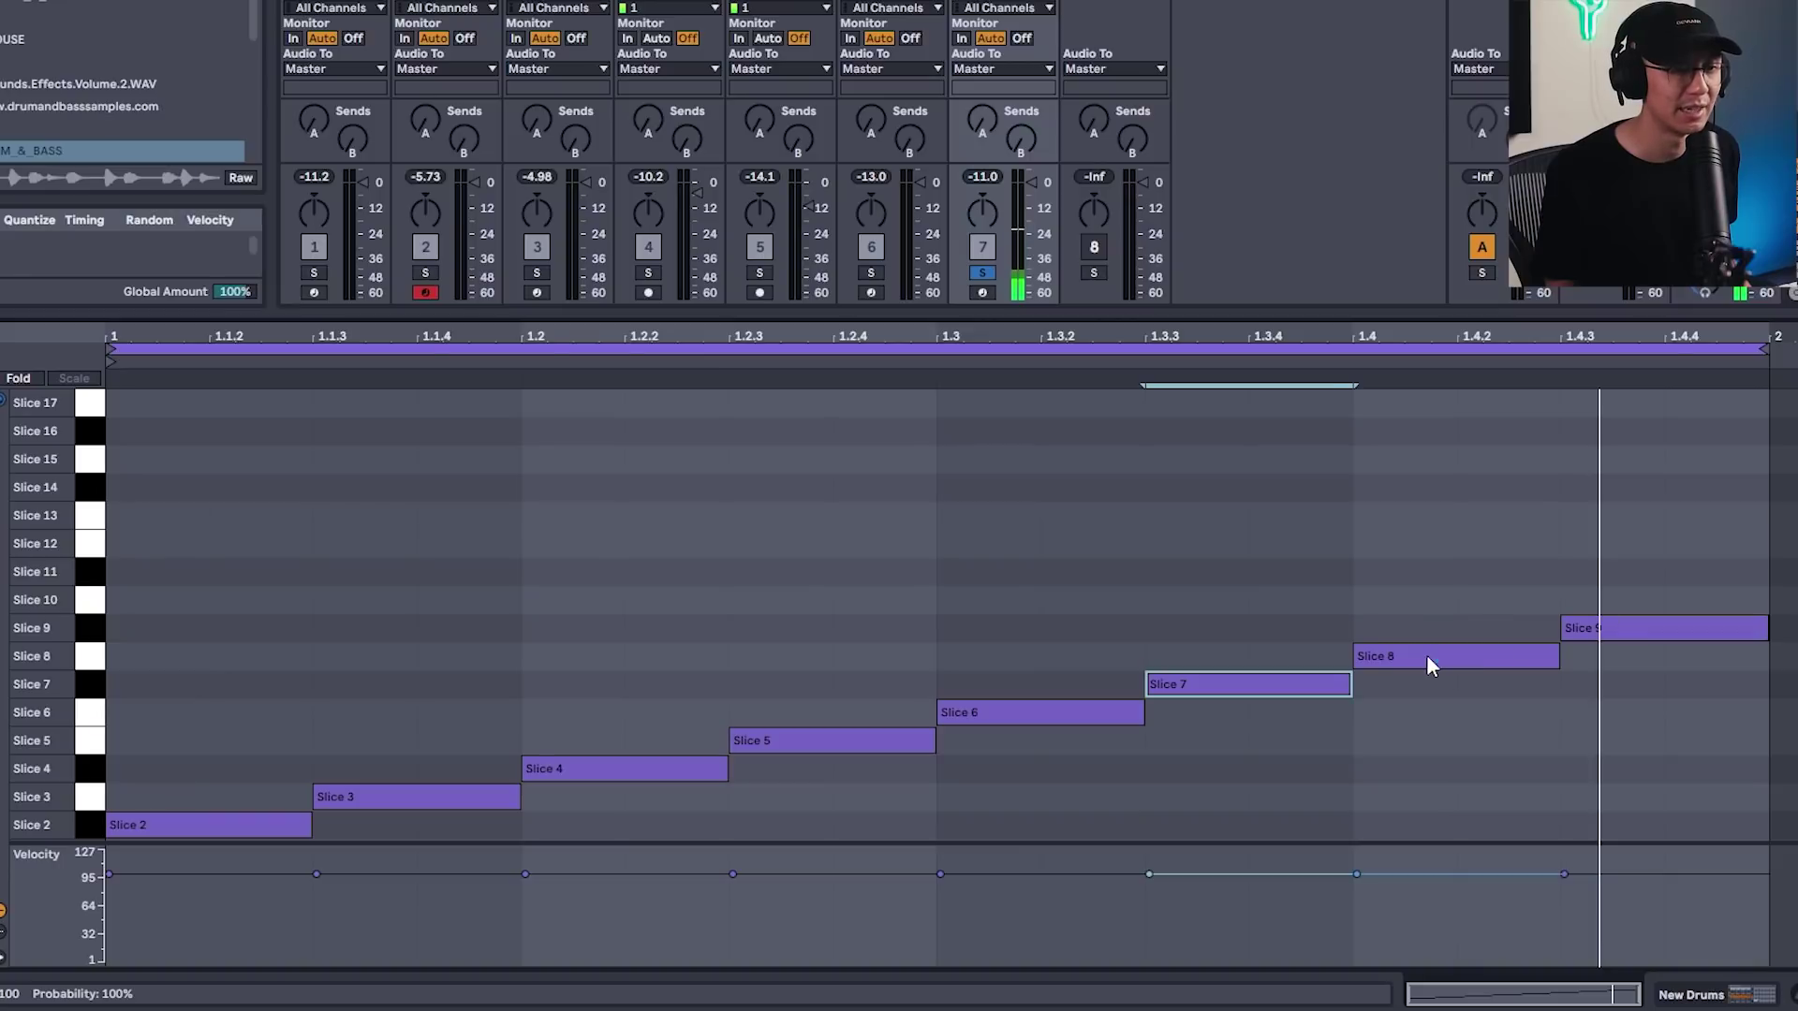
pyautogui.moveTo(1425, 654)
pyautogui.mouseDown()
pyautogui.moveTo(1648, 658)
pyautogui.moveTo(1428, 626)
pyautogui.mouseUp()
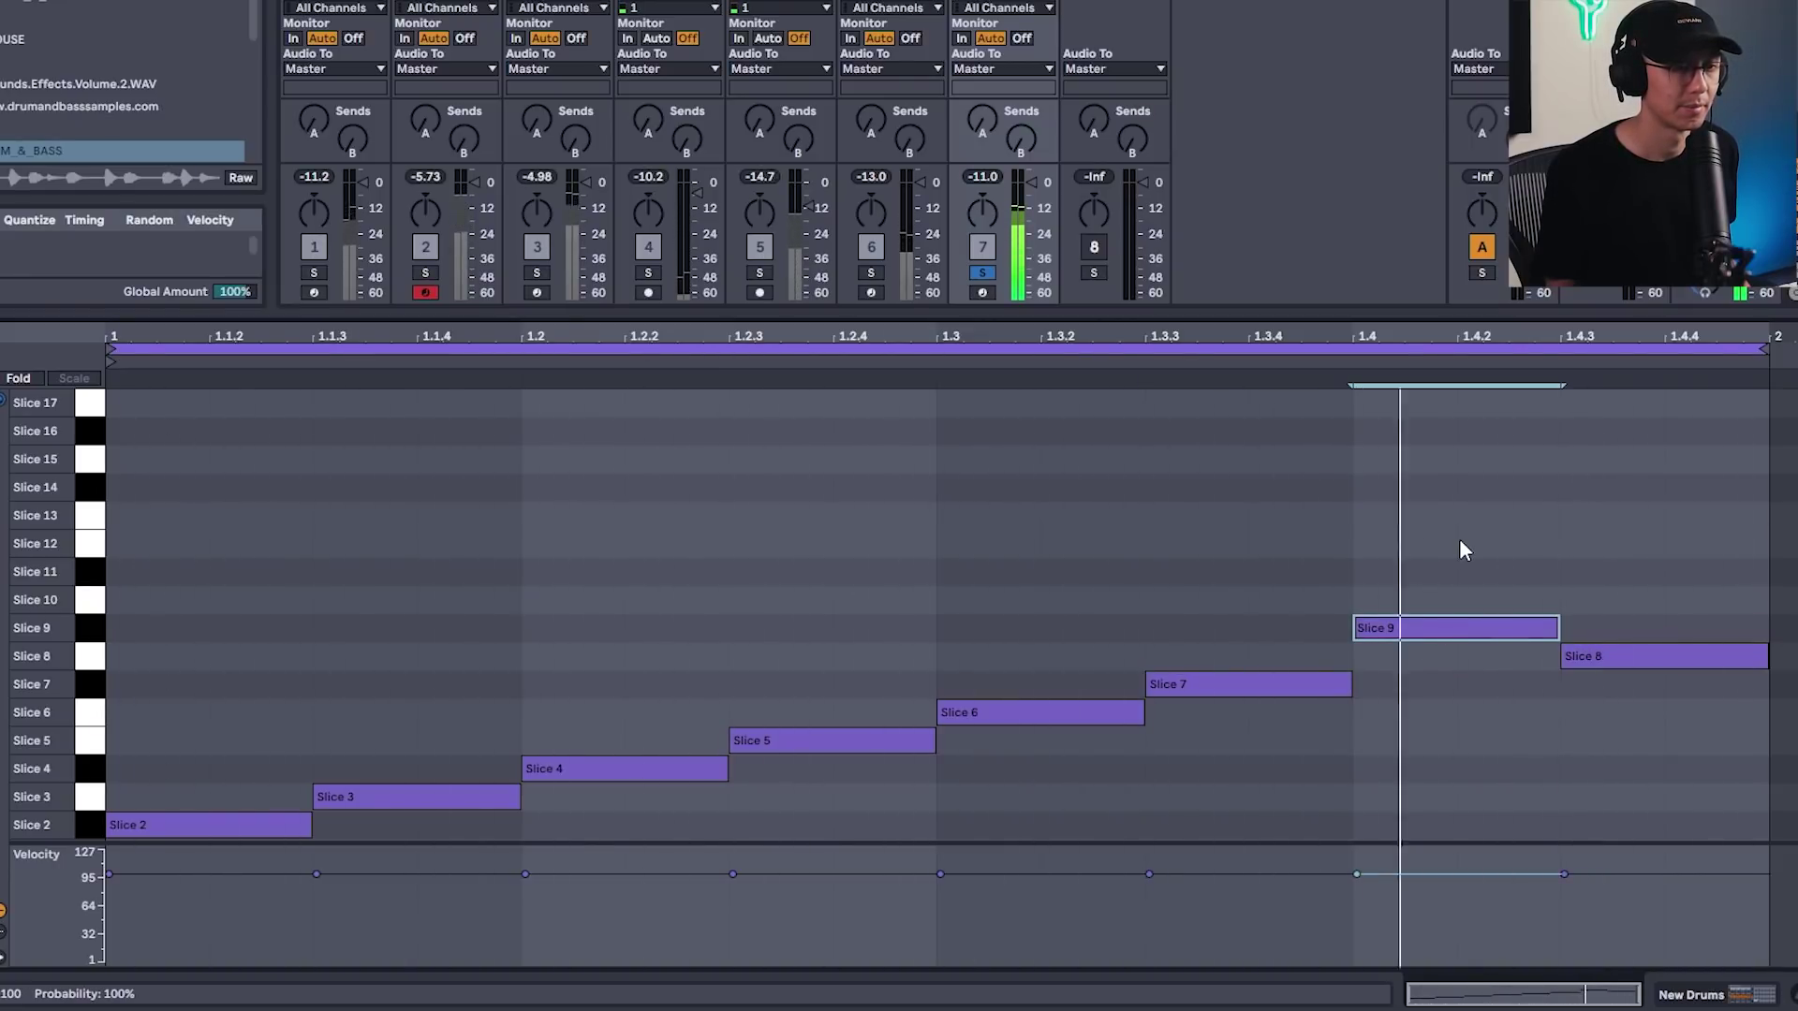
pyautogui.click(522, 487)
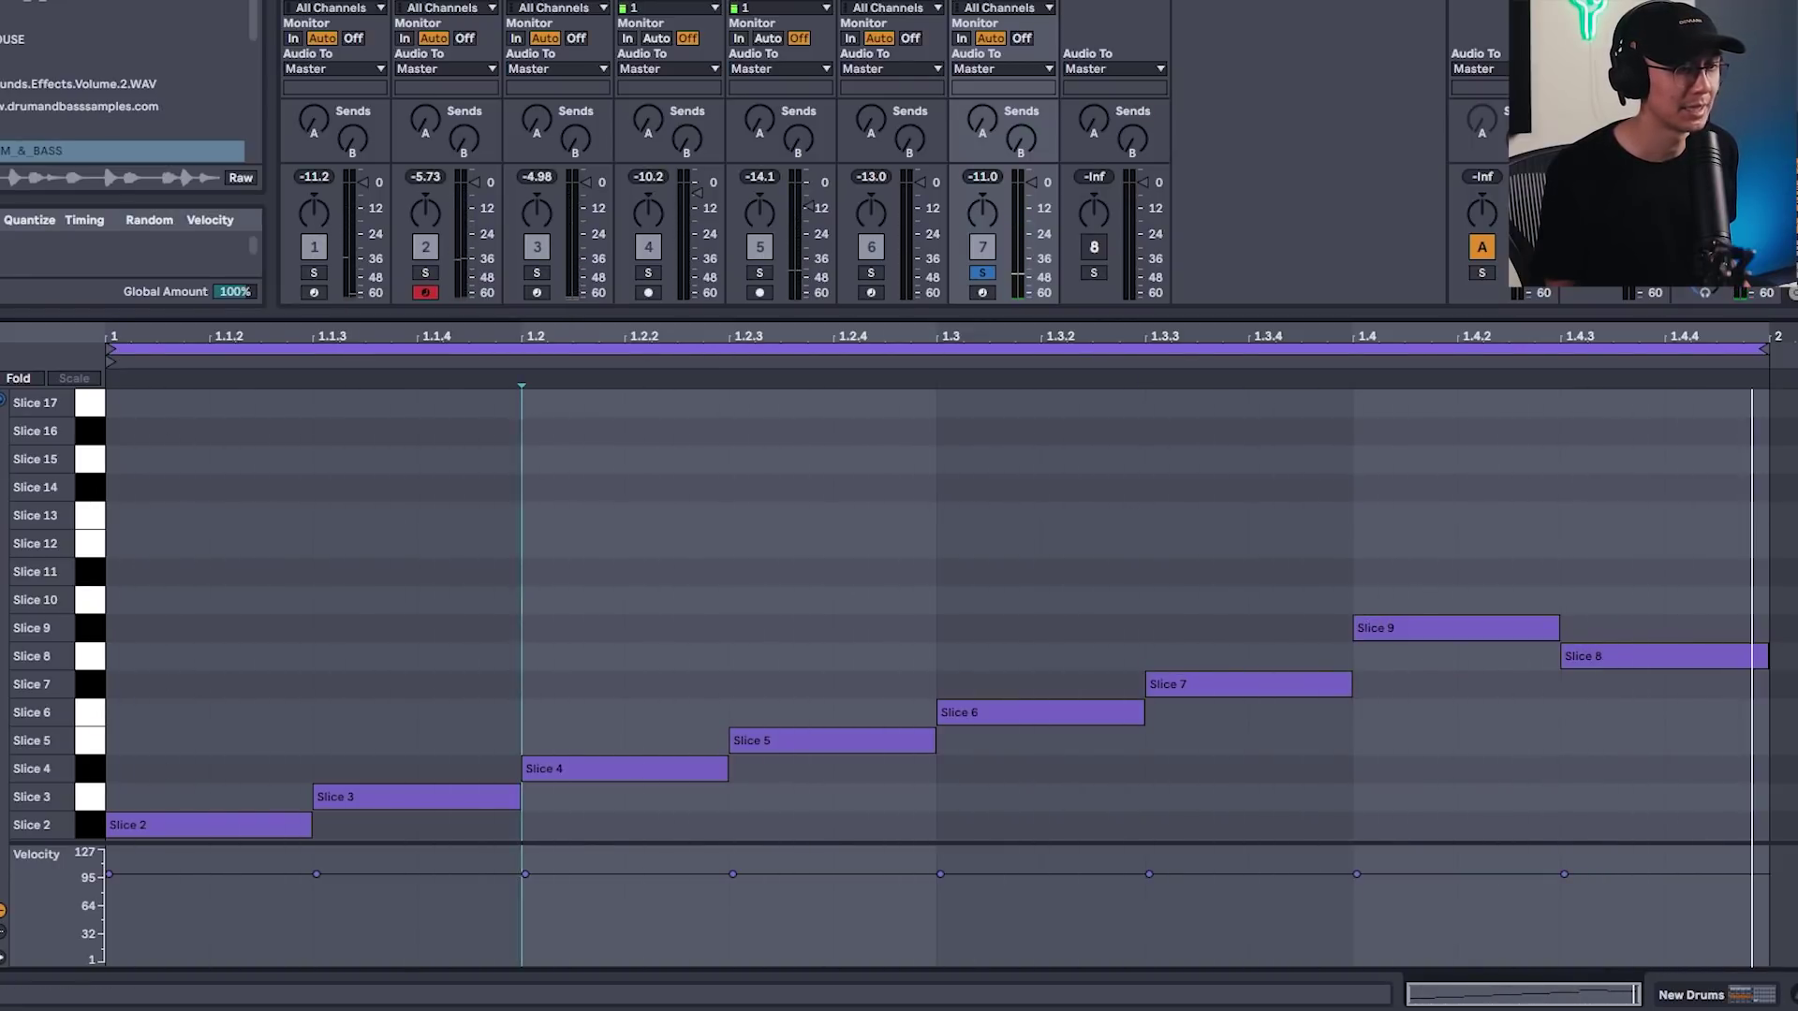
# - Duplicate the break to two bars, moving Slice 8 earlier and swapping Slices 7 and 6 in bar 2
pyautogui.hotkey('ctrl', 'd')
pyautogui.moveTo(1772, 672); pyautogui.dragTo(1786, 629)
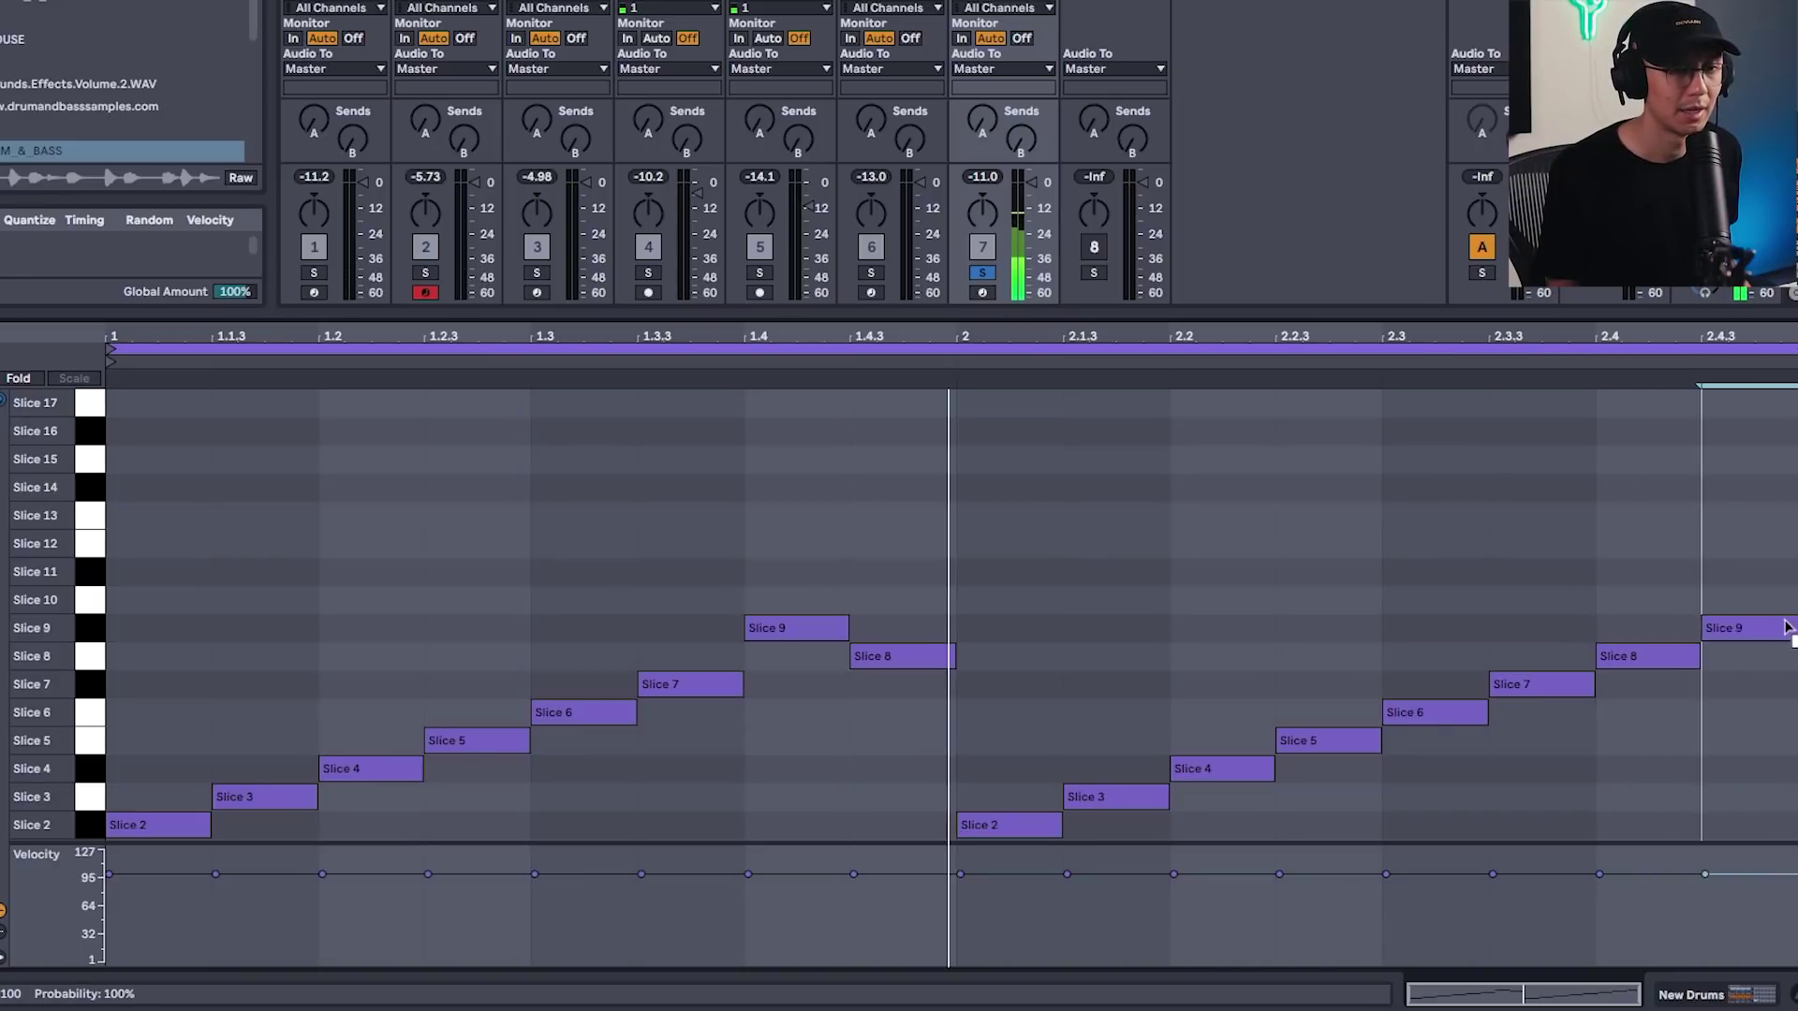
pyautogui.moveTo(1516, 688)
pyautogui.mouseDown()
pyautogui.moveTo(1416, 688)
pyautogui.moveTo(1527, 715)
pyautogui.mouseUp()
pyautogui.click(1452, 559)
pyautogui.press('space')
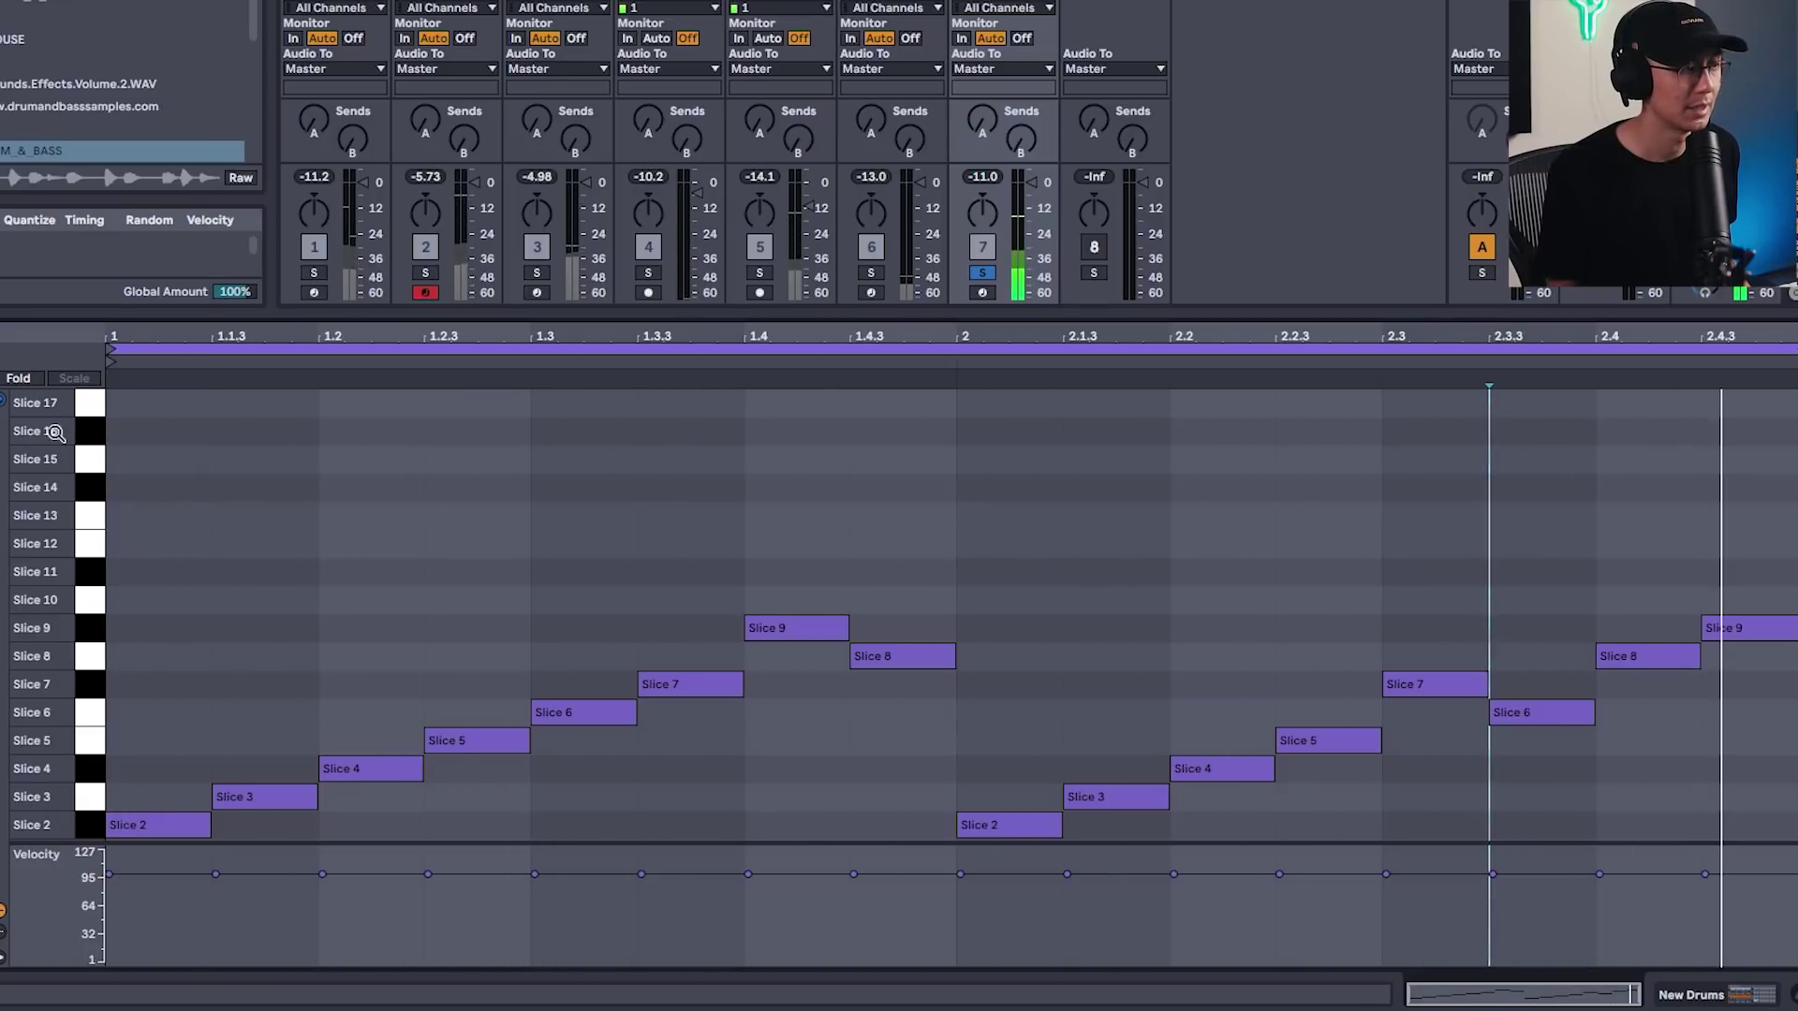
# - Extend the break to four bars and end bar 4 with a repeated Slice 4–6 run
pyautogui.hotkey('ctrl', 'd')
pyautogui.click(1576, 501)
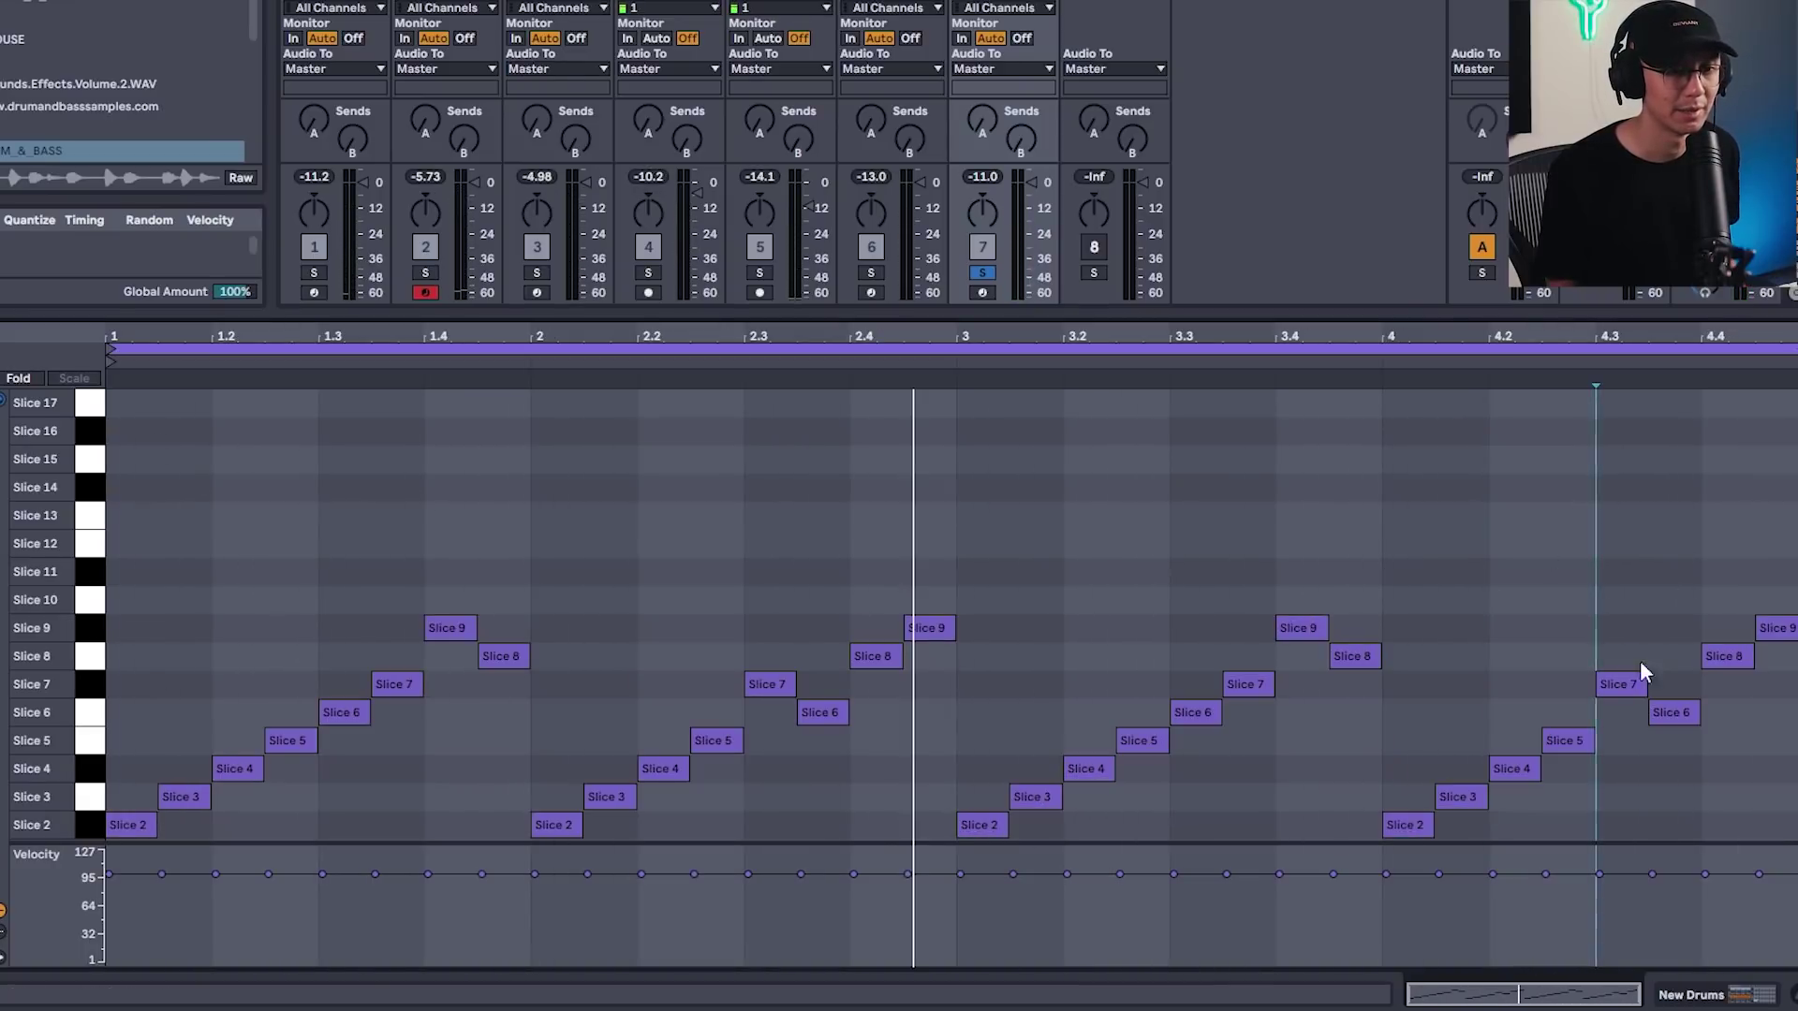
pyautogui.click(1629, 683)
pyautogui.press('Down')
pyautogui.moveTo(1665, 562); pyautogui.dragTo(1793, 796)
pyautogui.press('Delete')
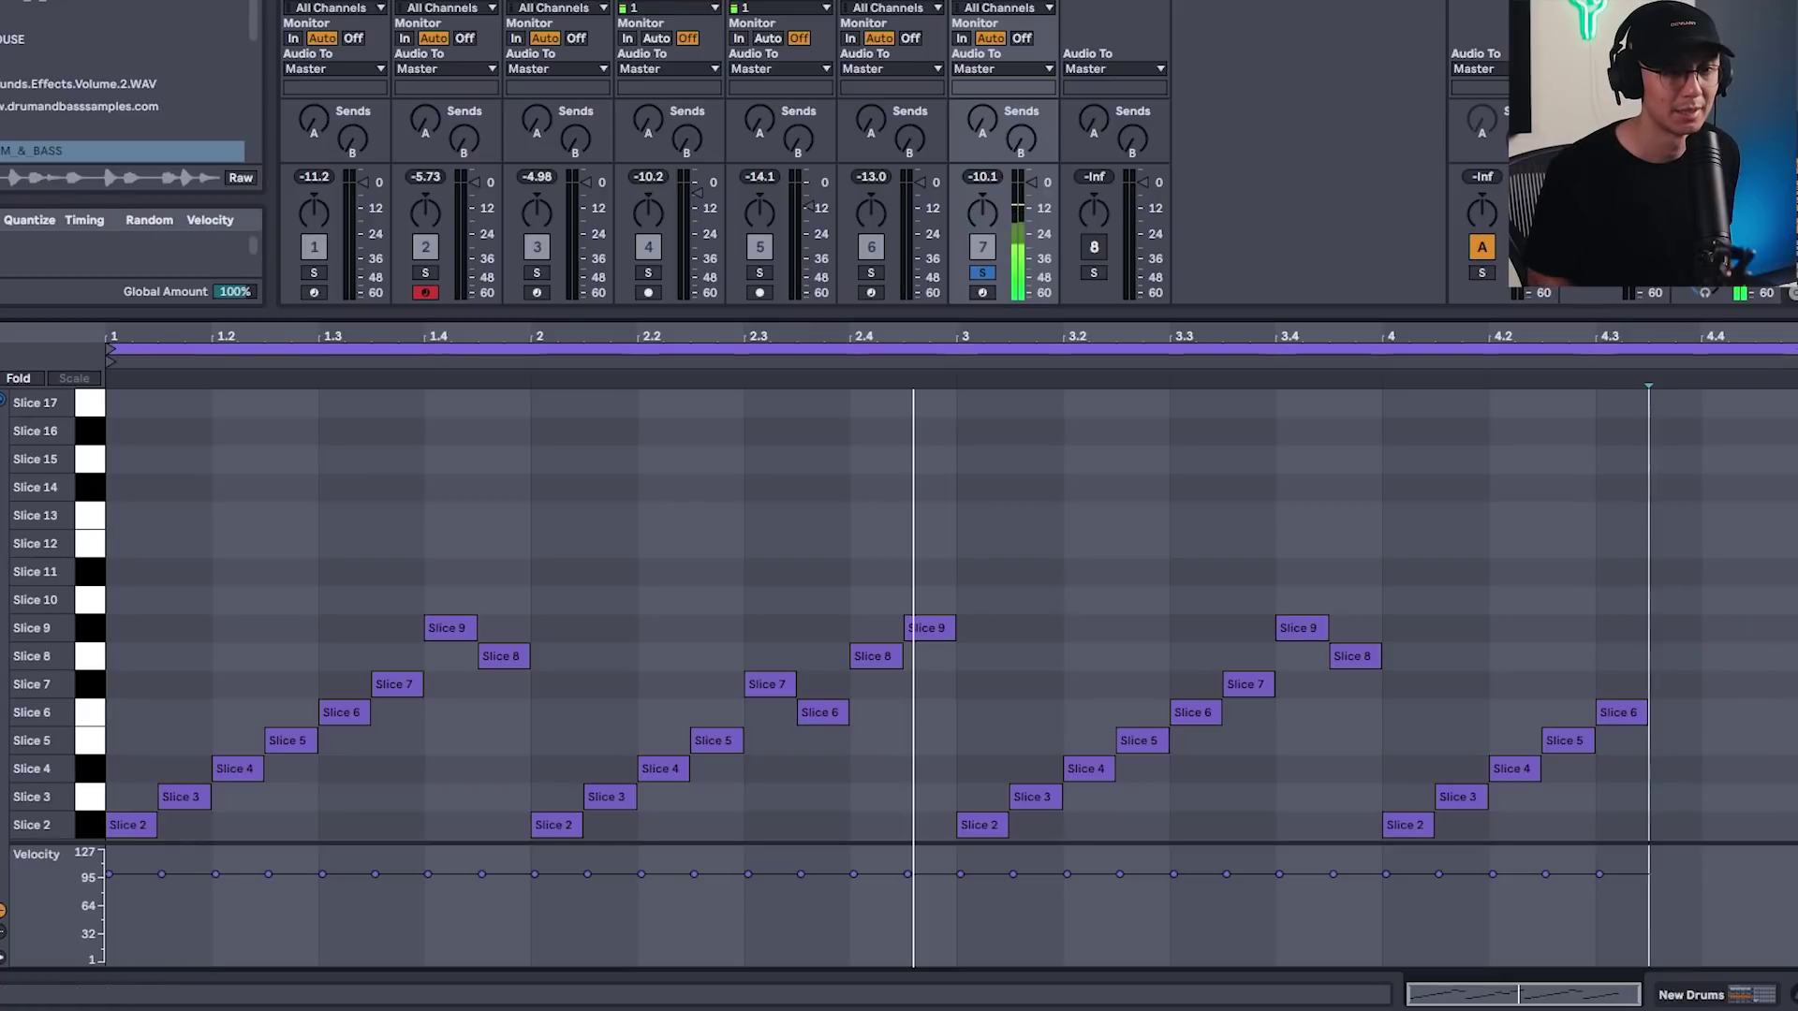
pyautogui.moveTo(1670, 658); pyautogui.dragTo(1520, 785)
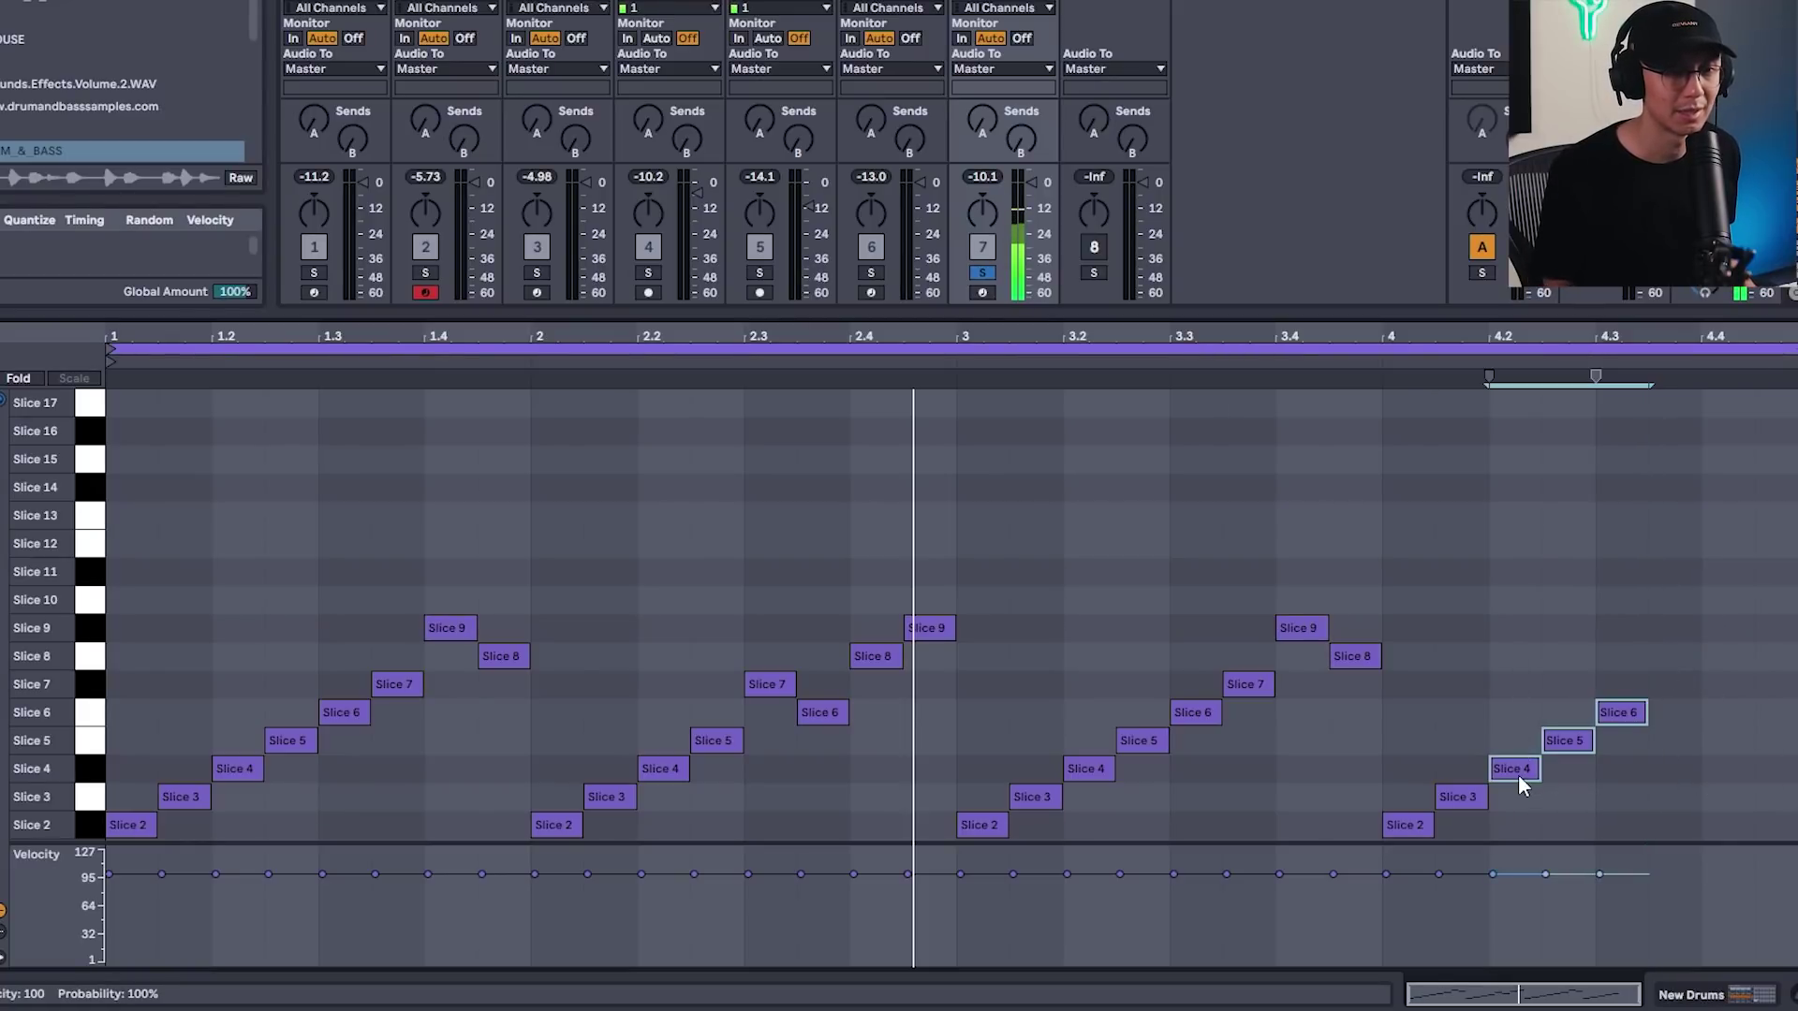
pyautogui.hotkey('ctrl', 'd')
pyautogui.click(1588, 522)
pyautogui.press('space')
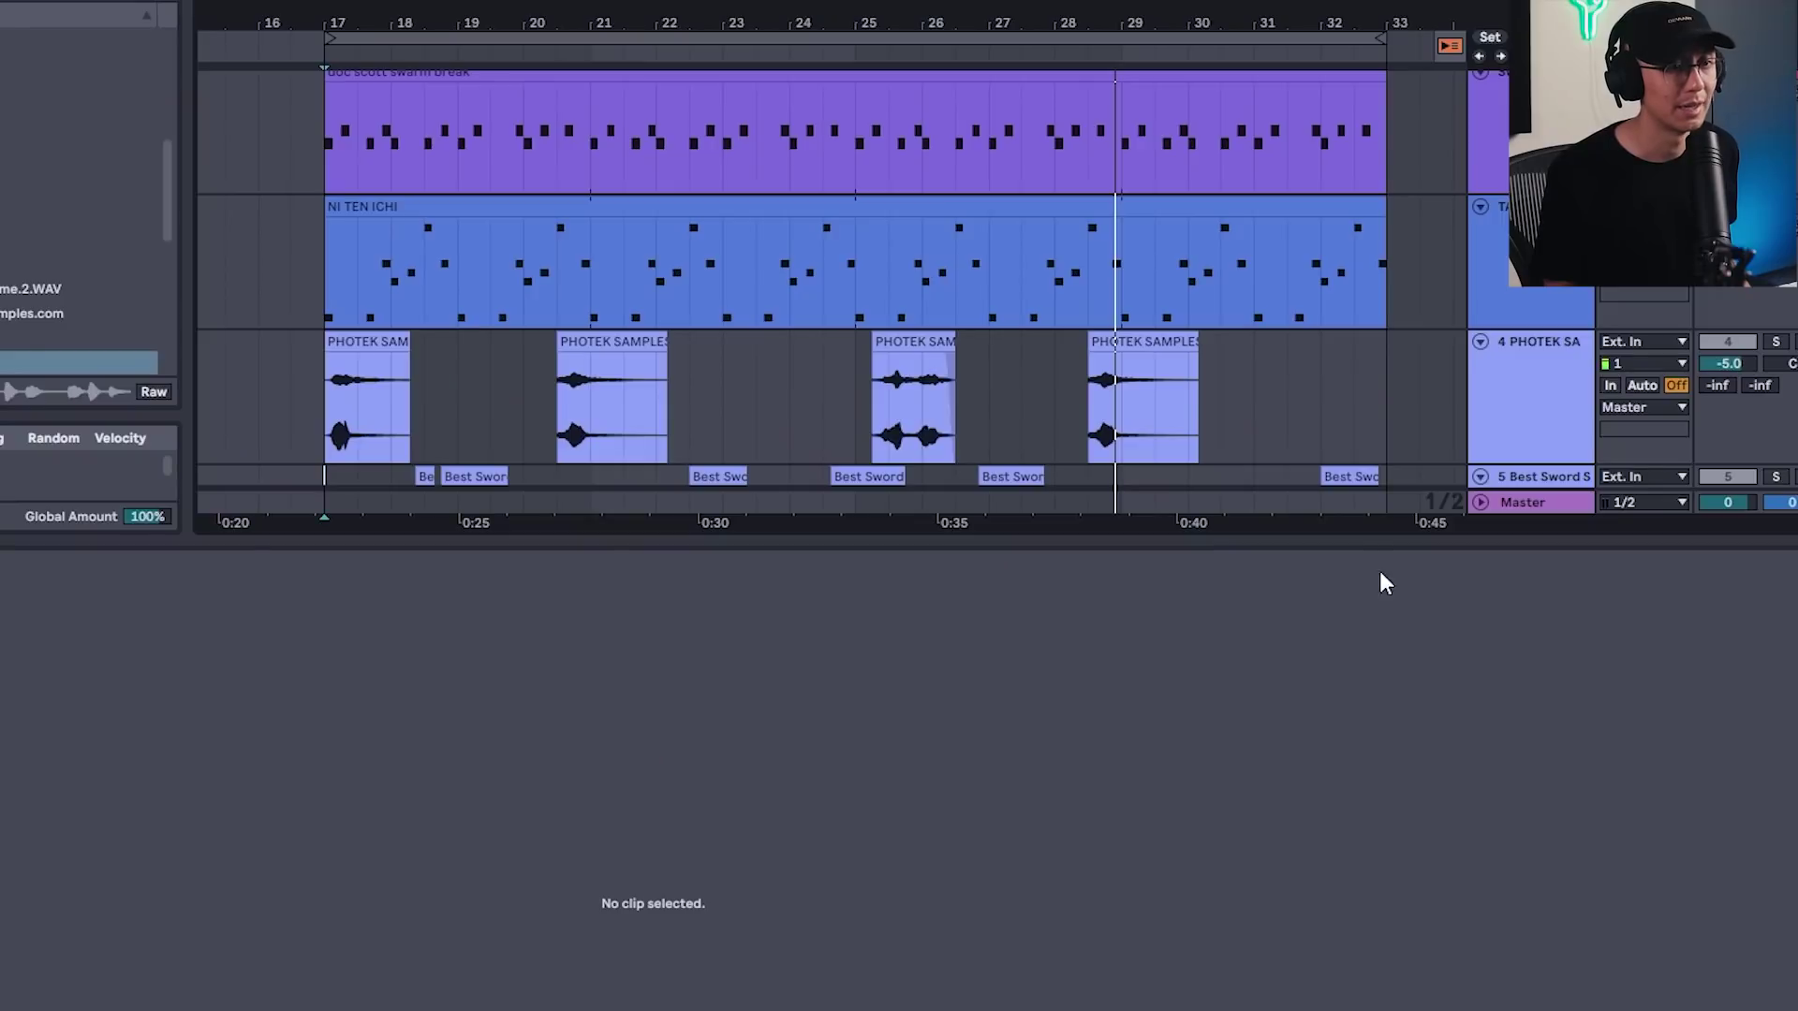
# - Collapse the note editor and sweep the wub patch's MORPH and BIGGER macros
pyautogui.moveTo(1355, 541); pyautogui.dragTo(1340, 830)
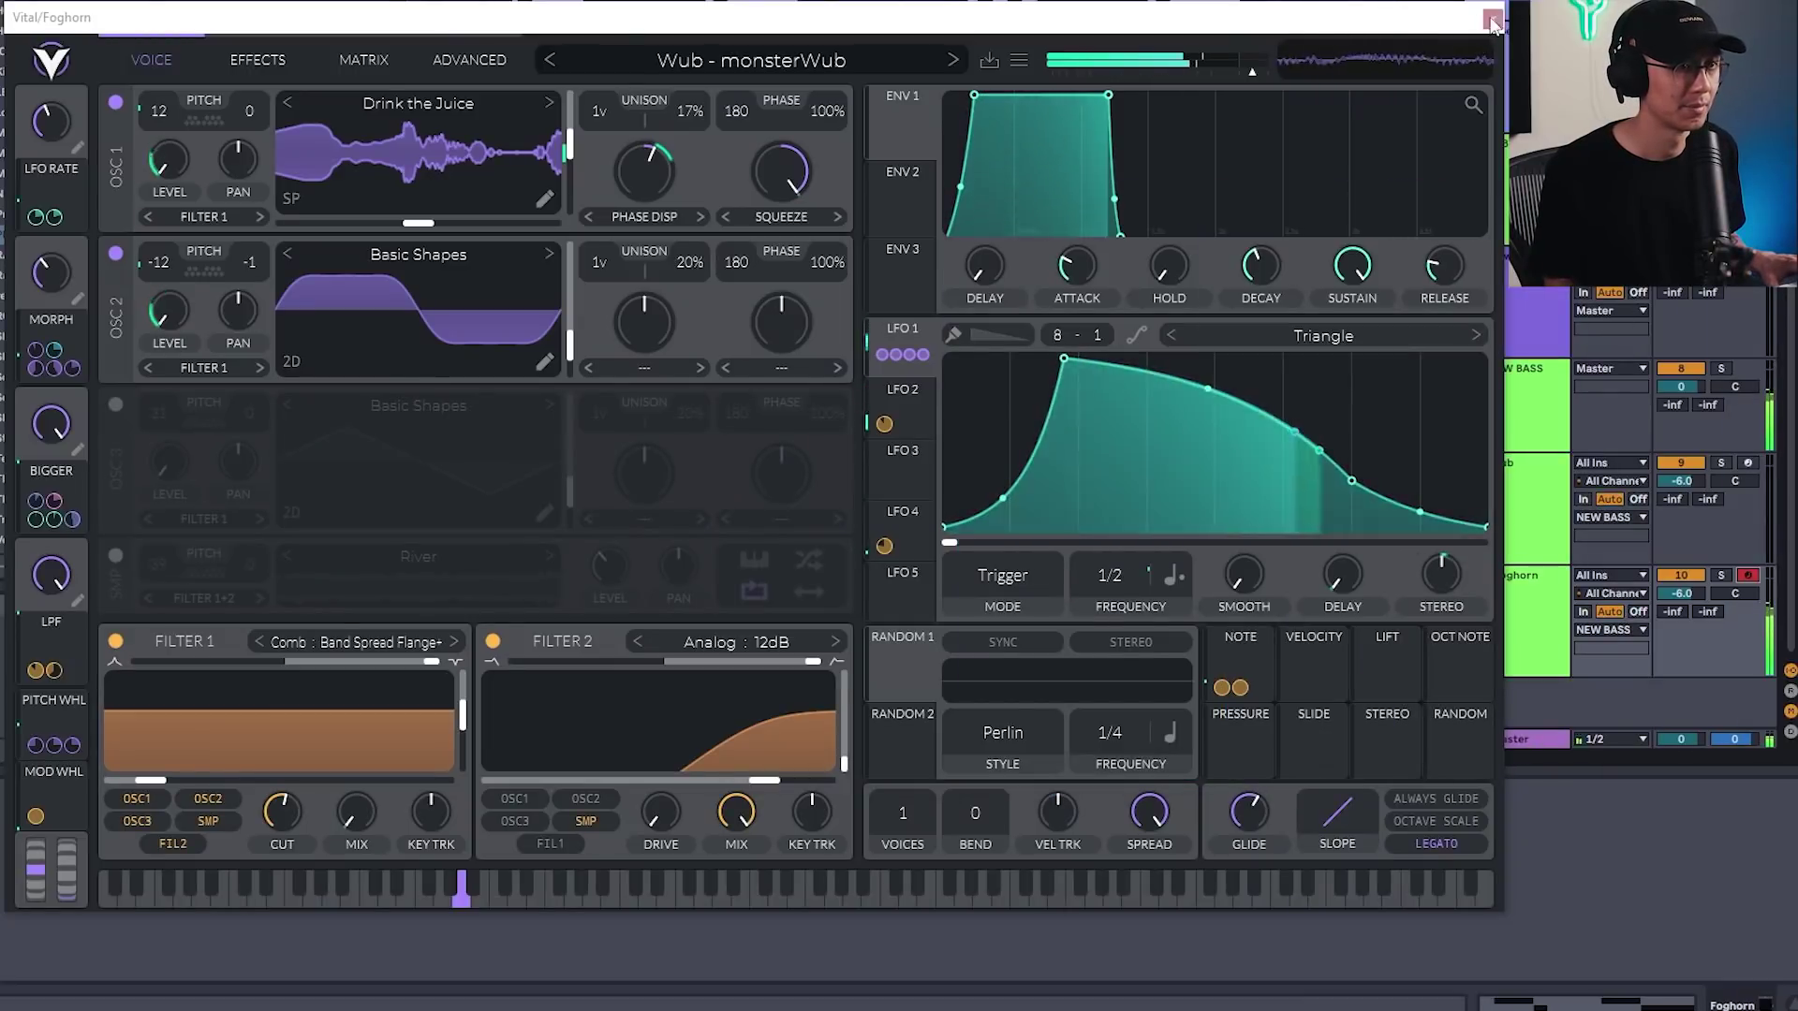
pyautogui.moveTo(52, 273); pyautogui.dragTo(47, 229)
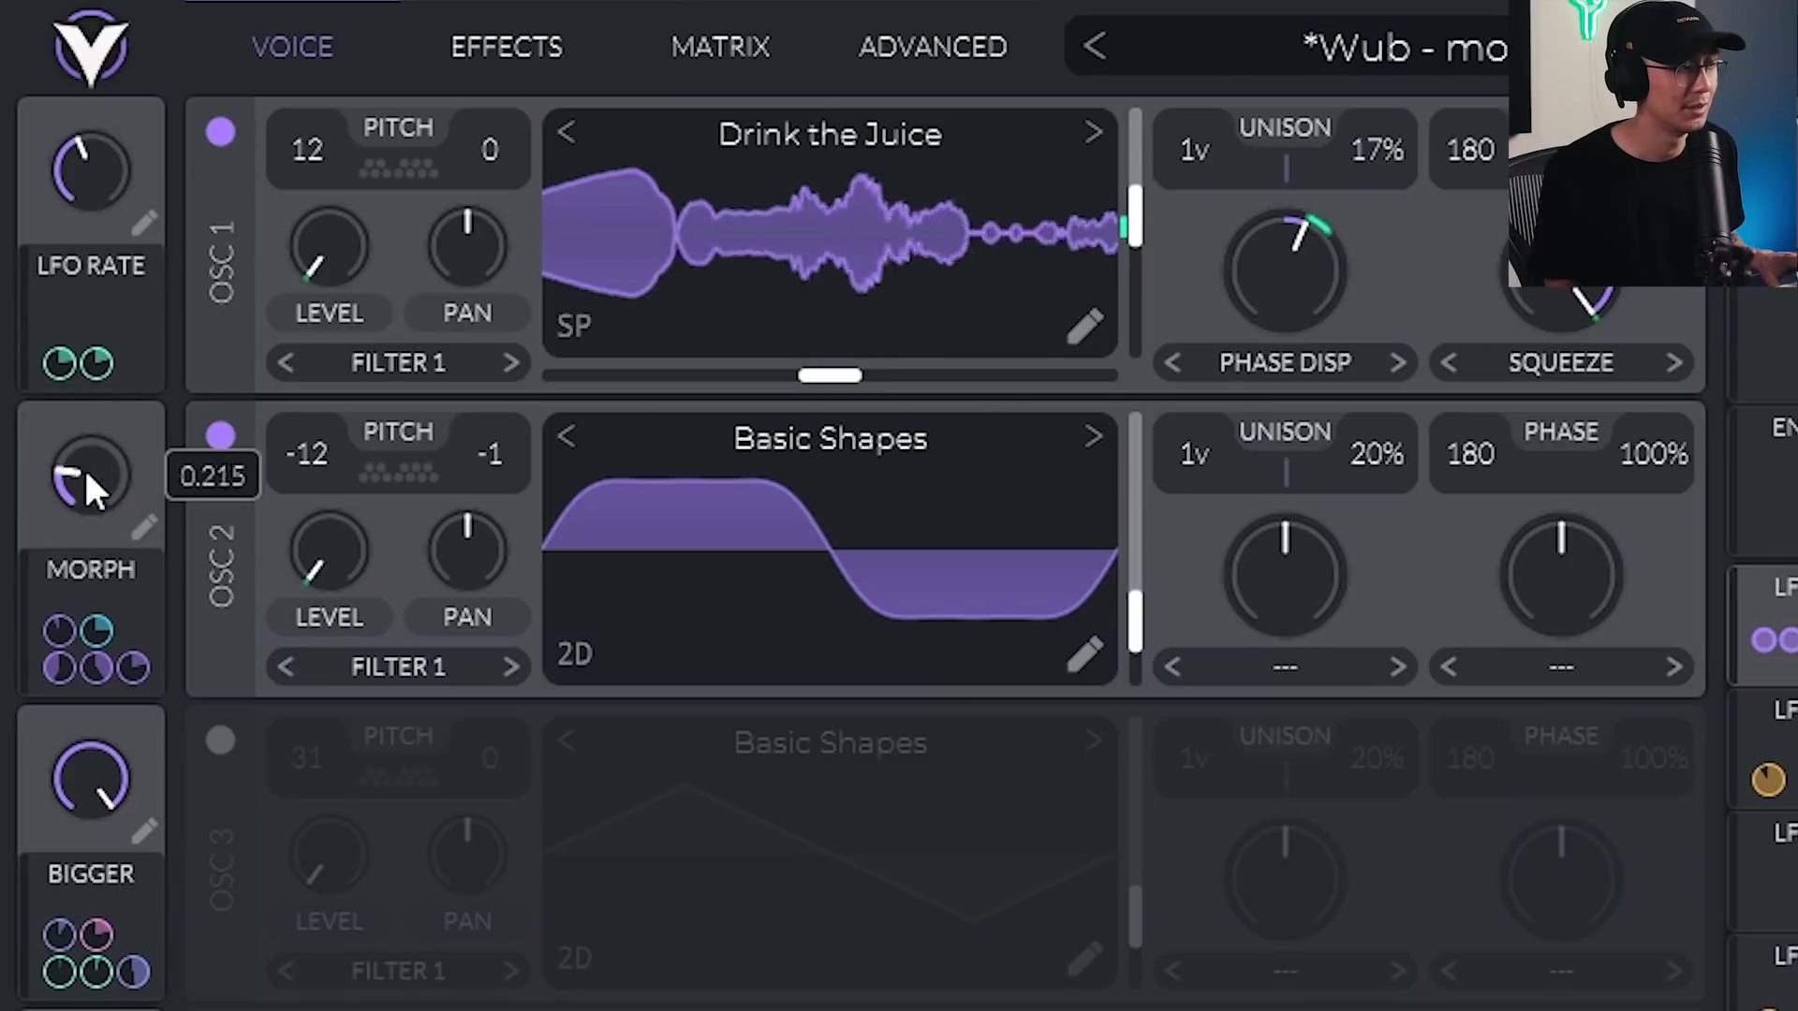
pyautogui.moveTo(86, 462); pyautogui.dragTo(86, 519)
pyautogui.moveTo(91, 777); pyautogui.dragTo(1560, 408)
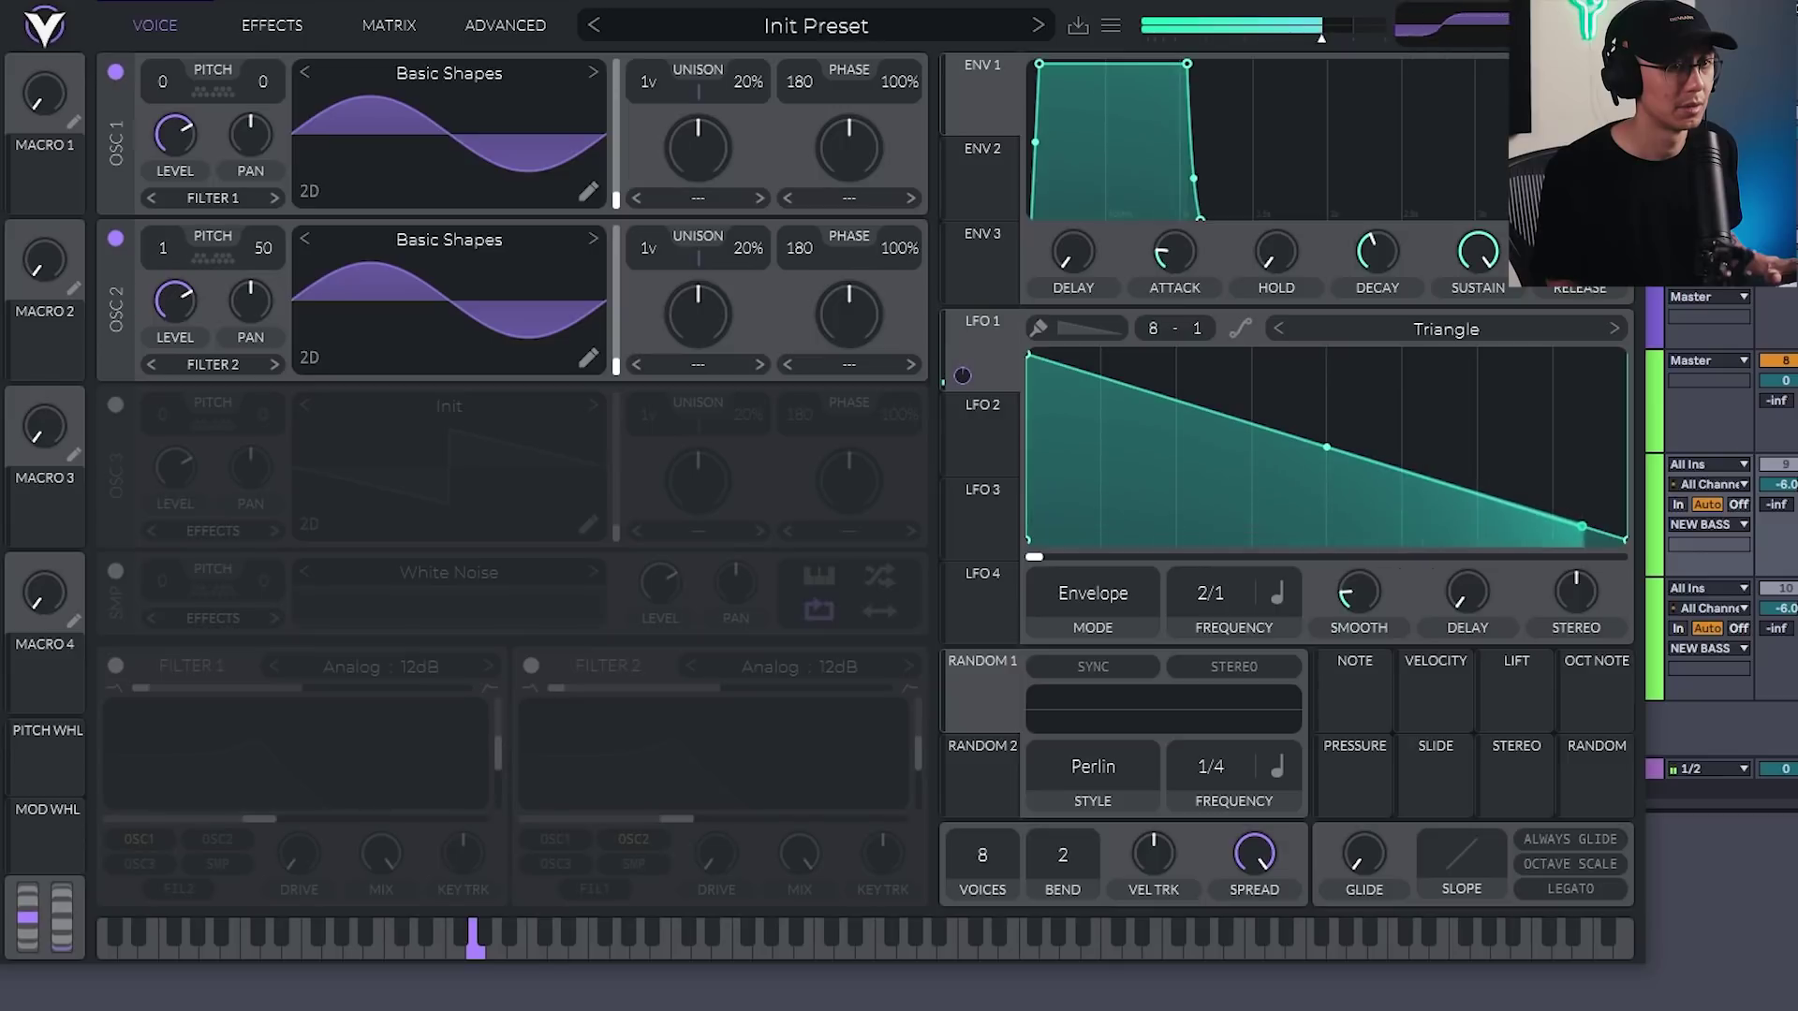
# - Close Vital, solo the NEW BASS group, unmute the New Drums break and mute the 808 track
pyautogui.click(1731, 488)
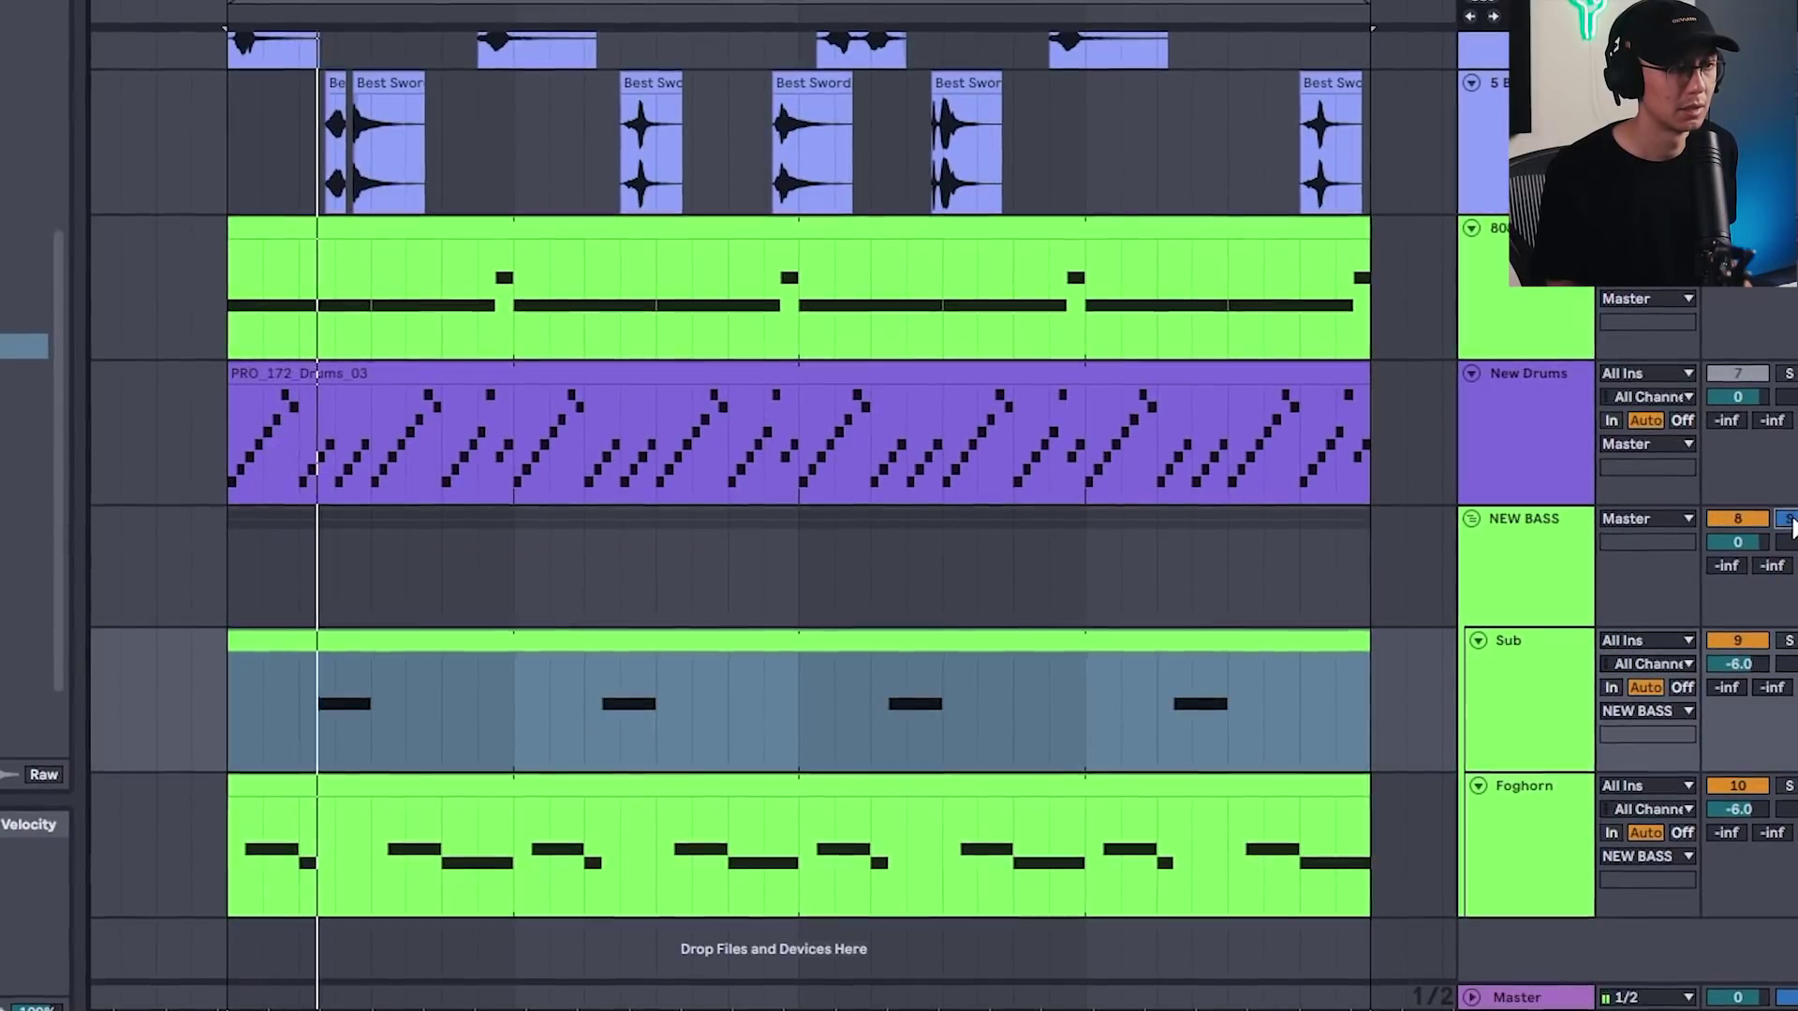
pyautogui.click(1785, 522)
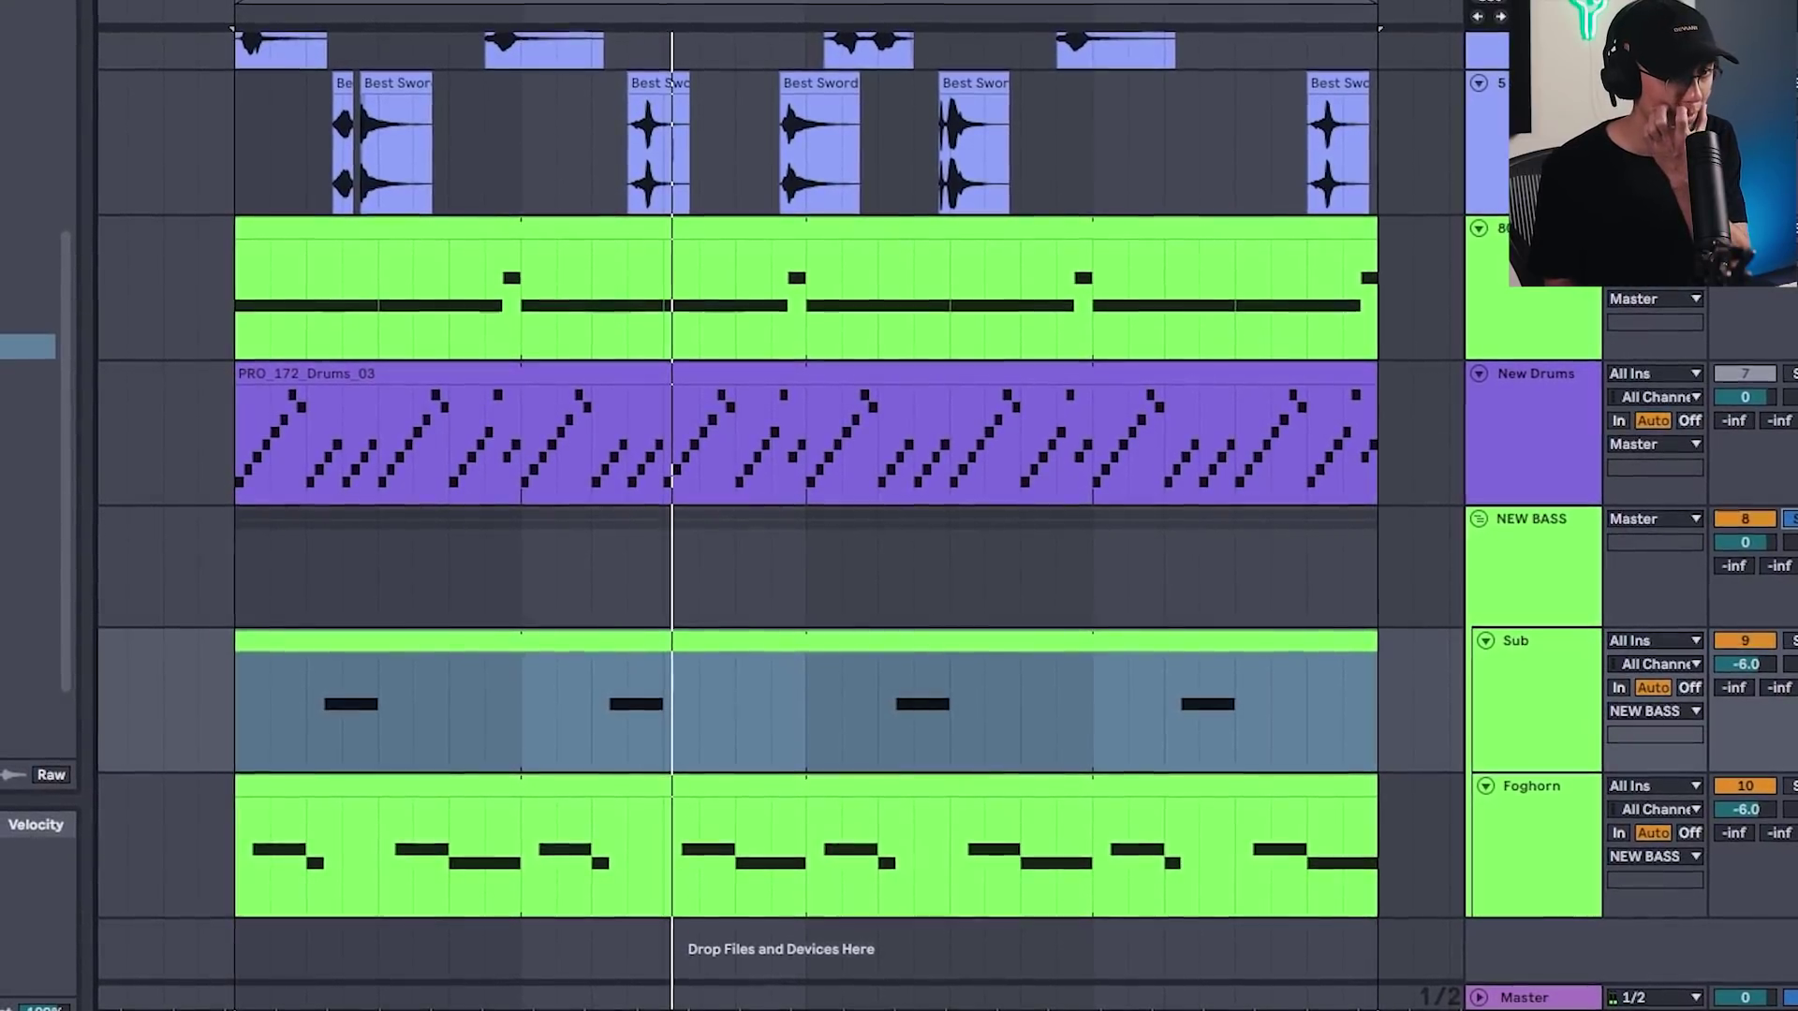
pyautogui.click(1746, 372)
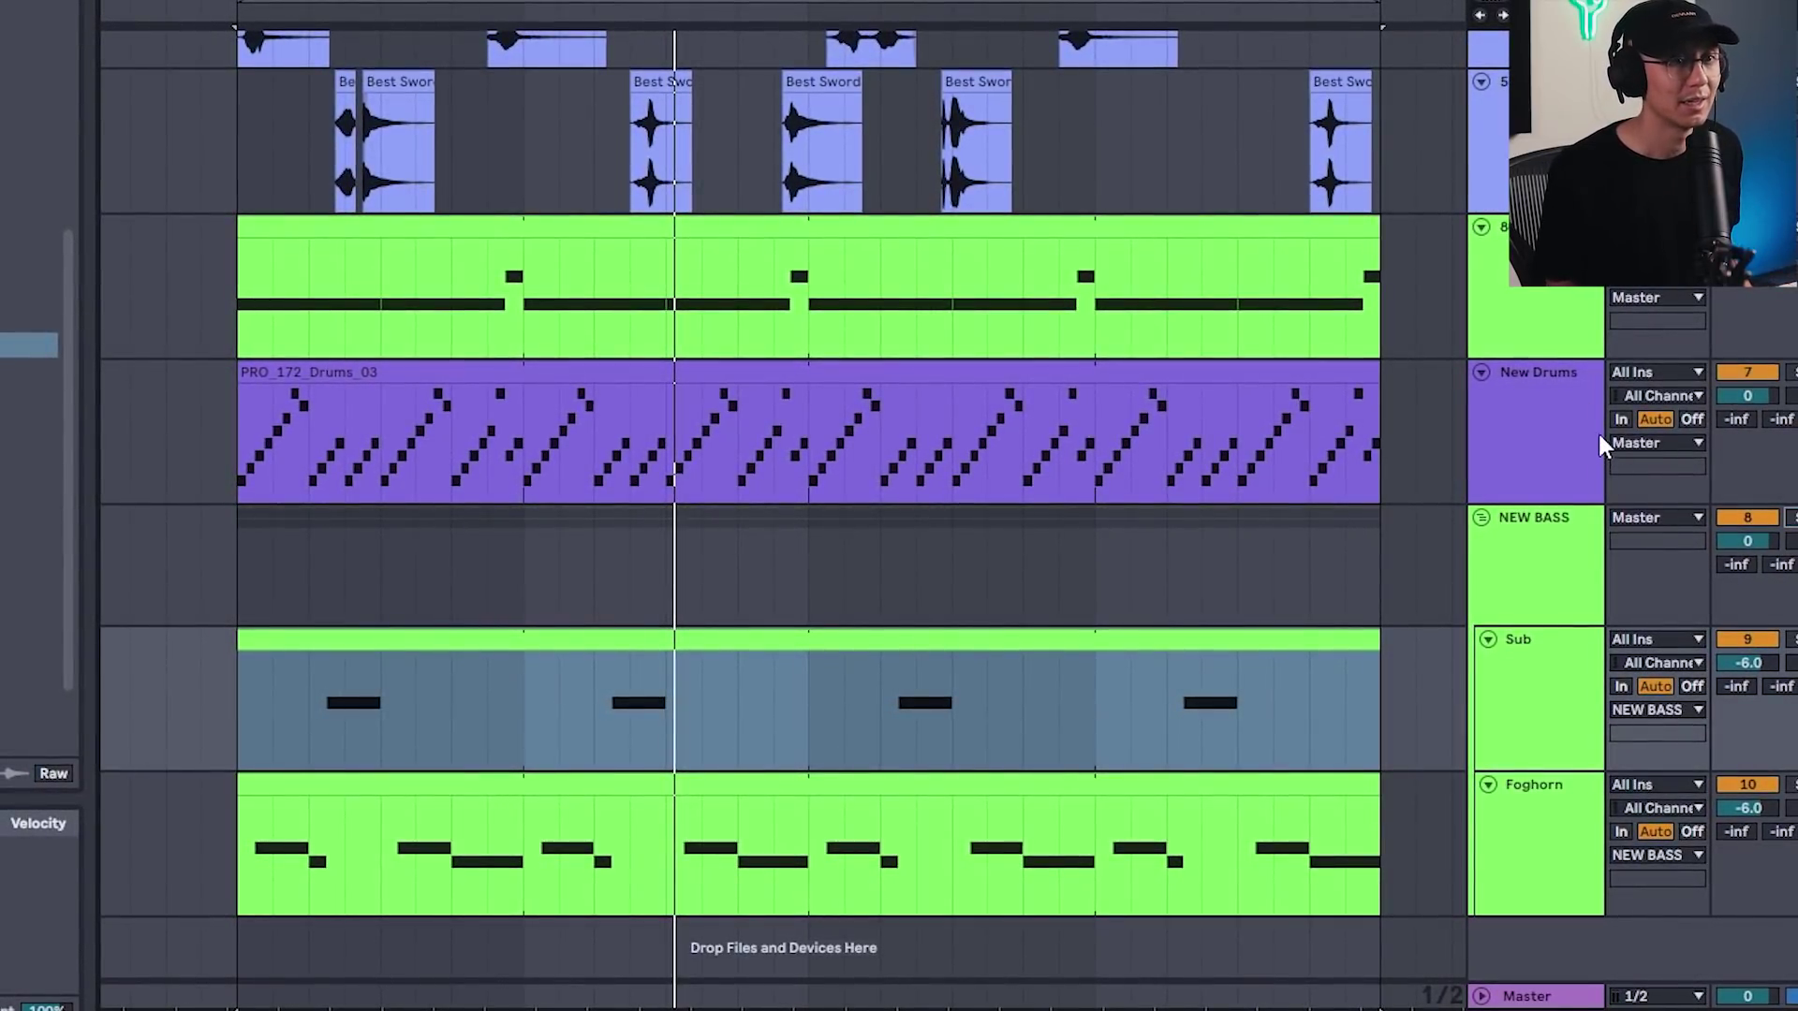
pyautogui.scroll(5, 1601, 446)
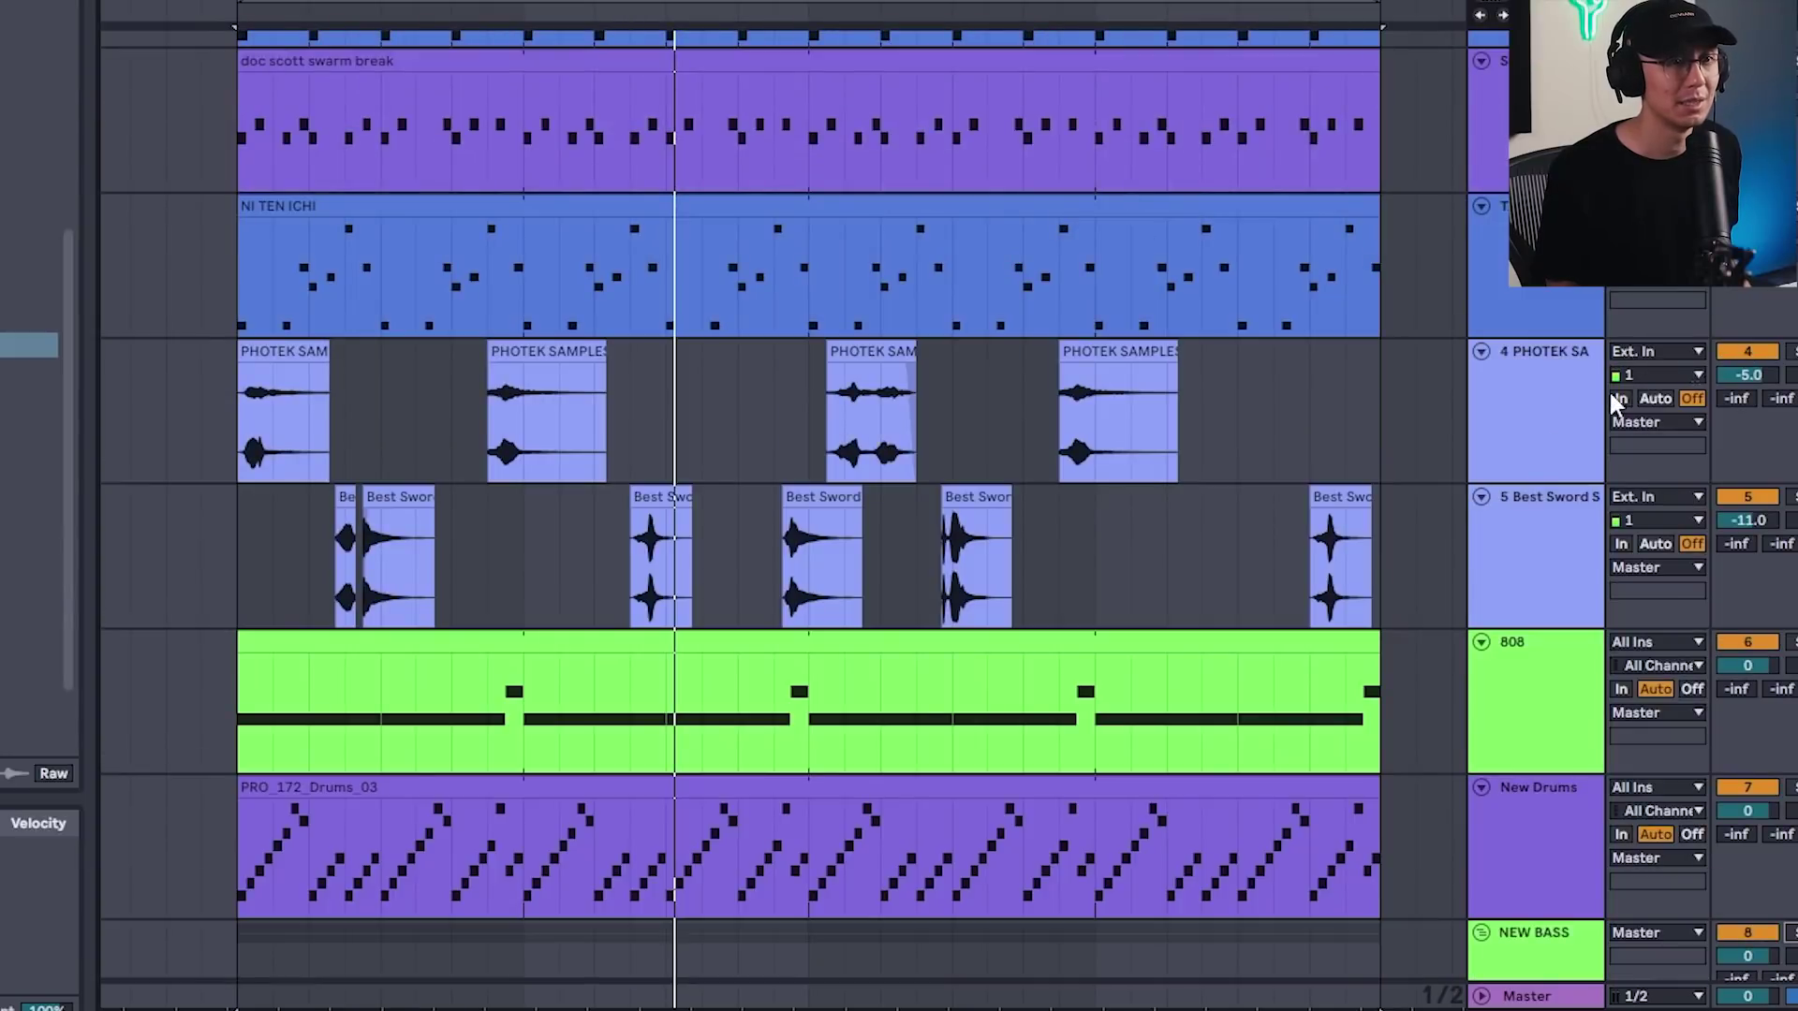
pyautogui.scroll(2, 1617, 404)
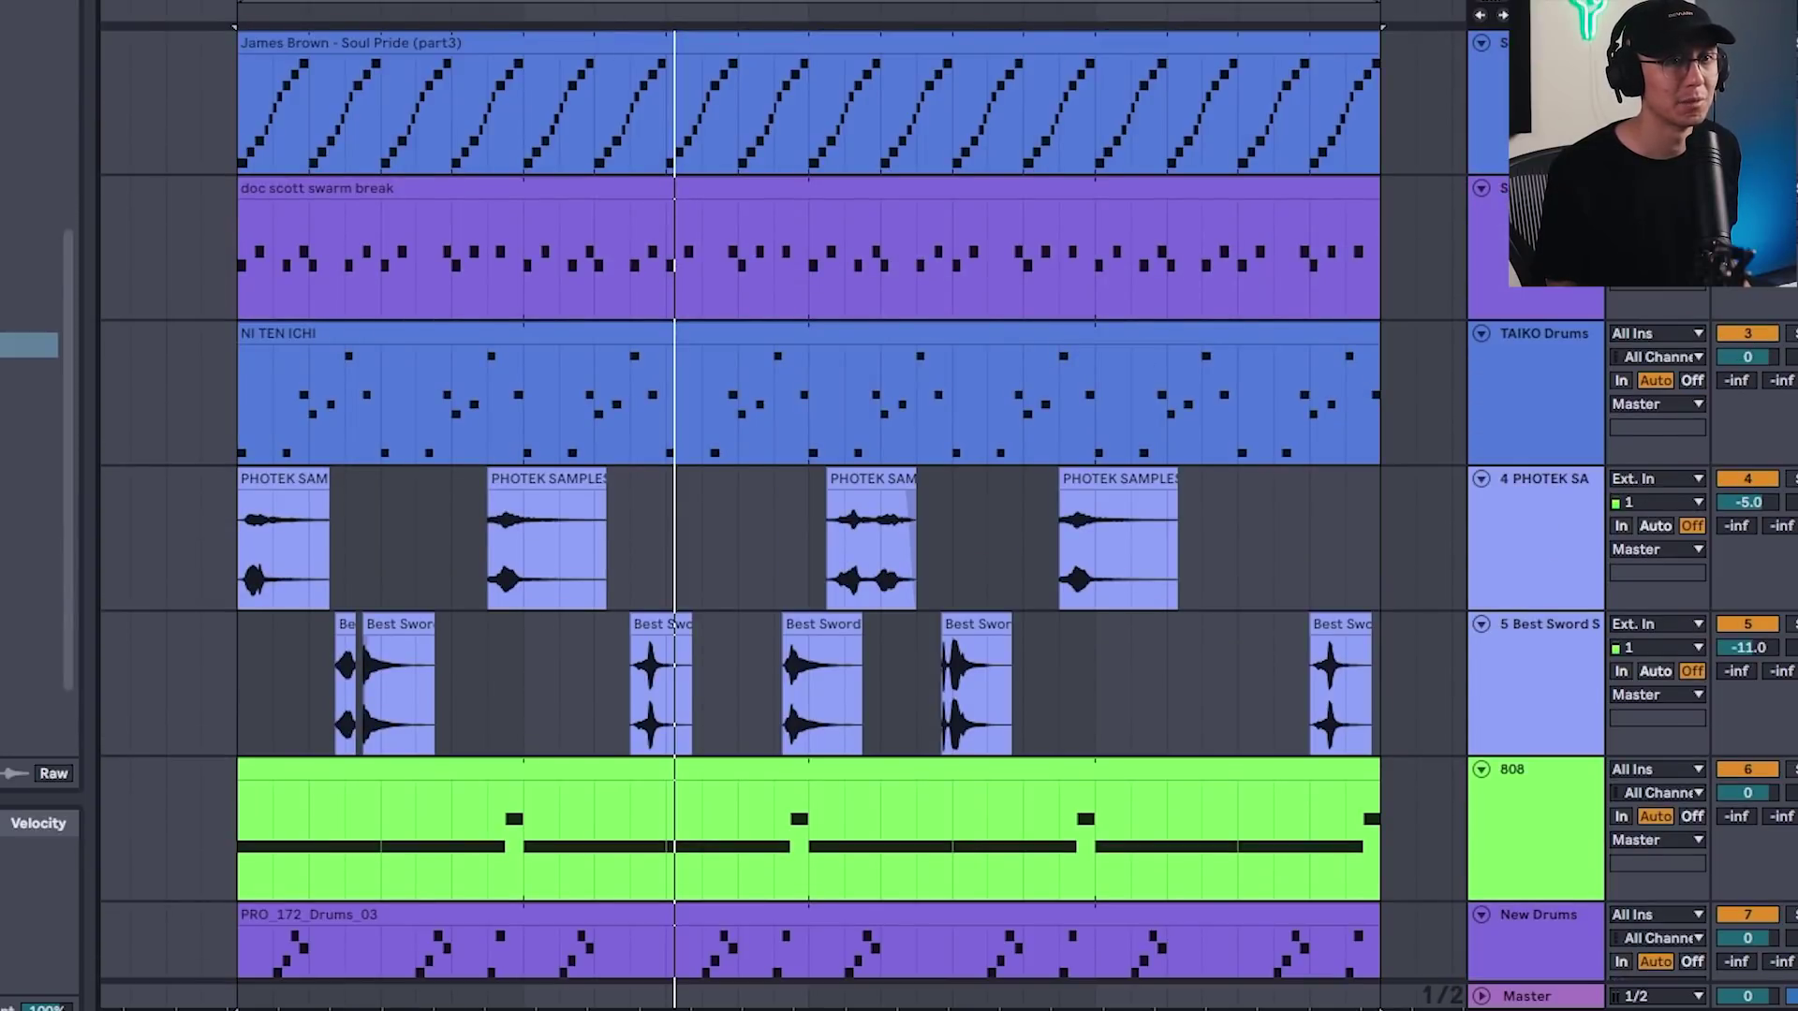
pyautogui.click(1746, 771)
pyautogui.scroll(-5, 1486, 712)
pyautogui.scroll(2, 1488, 717)
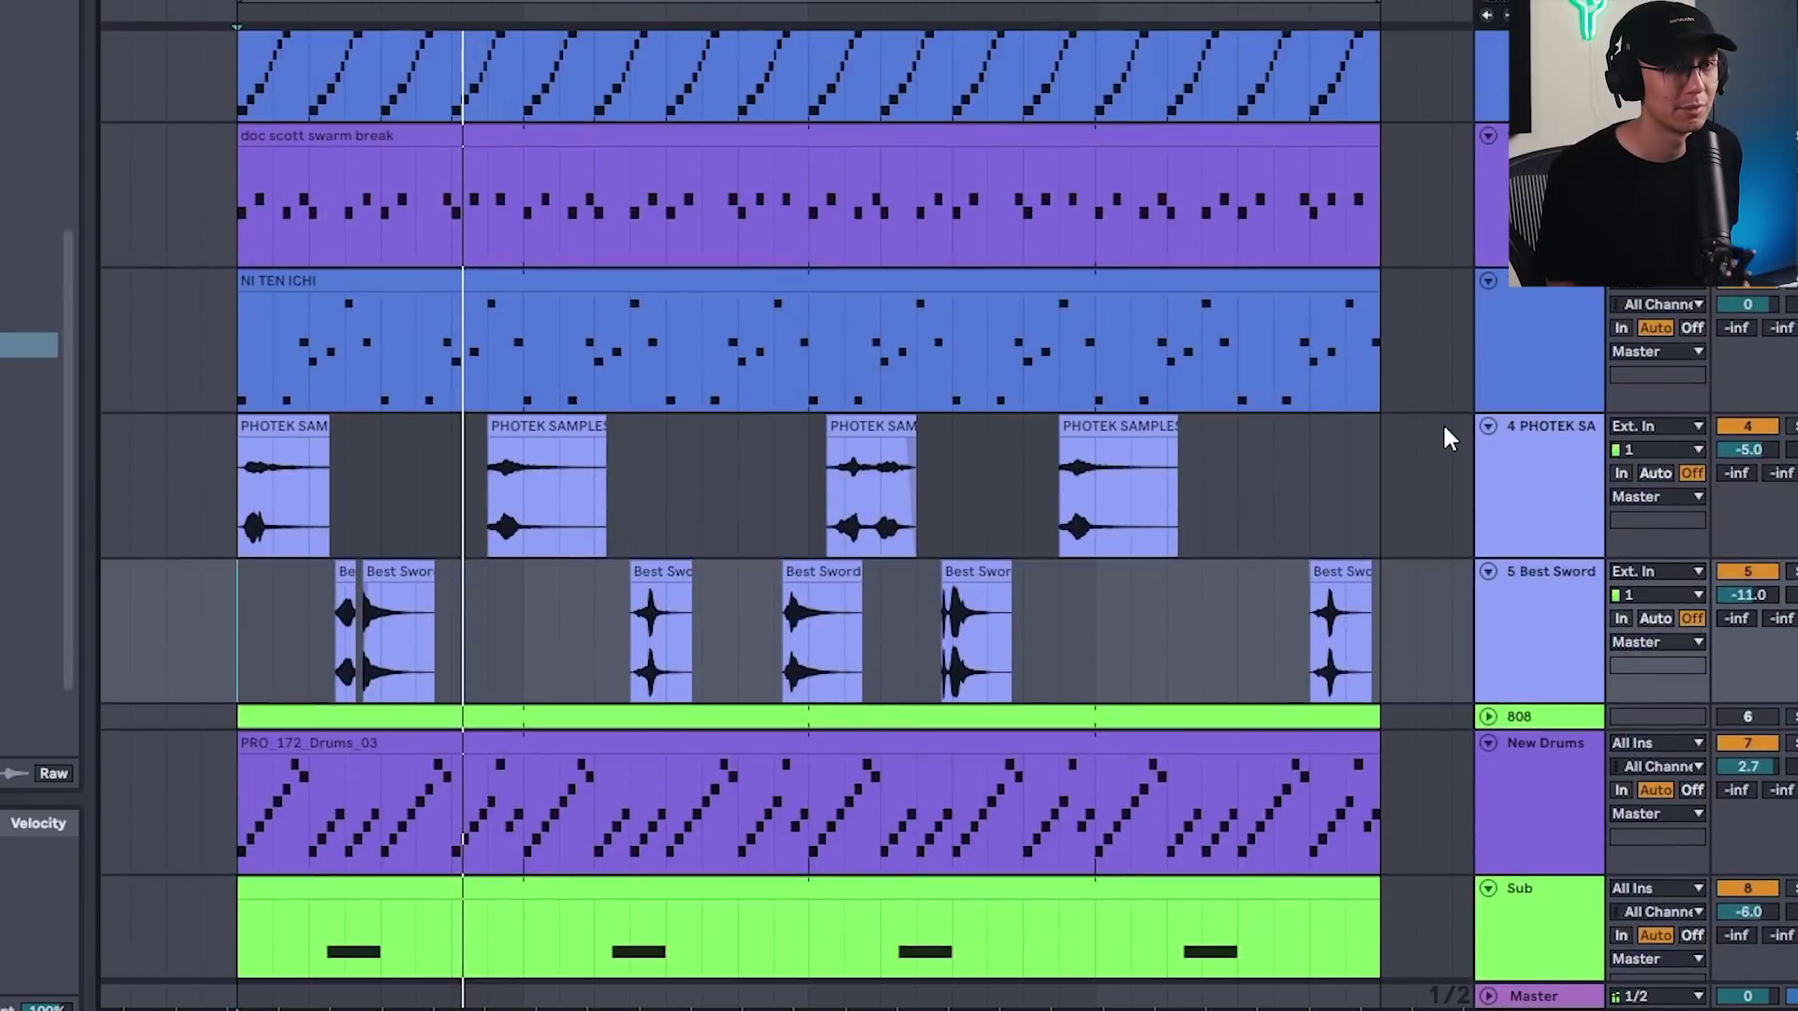
pyautogui.scroll(1, 1445, 435)
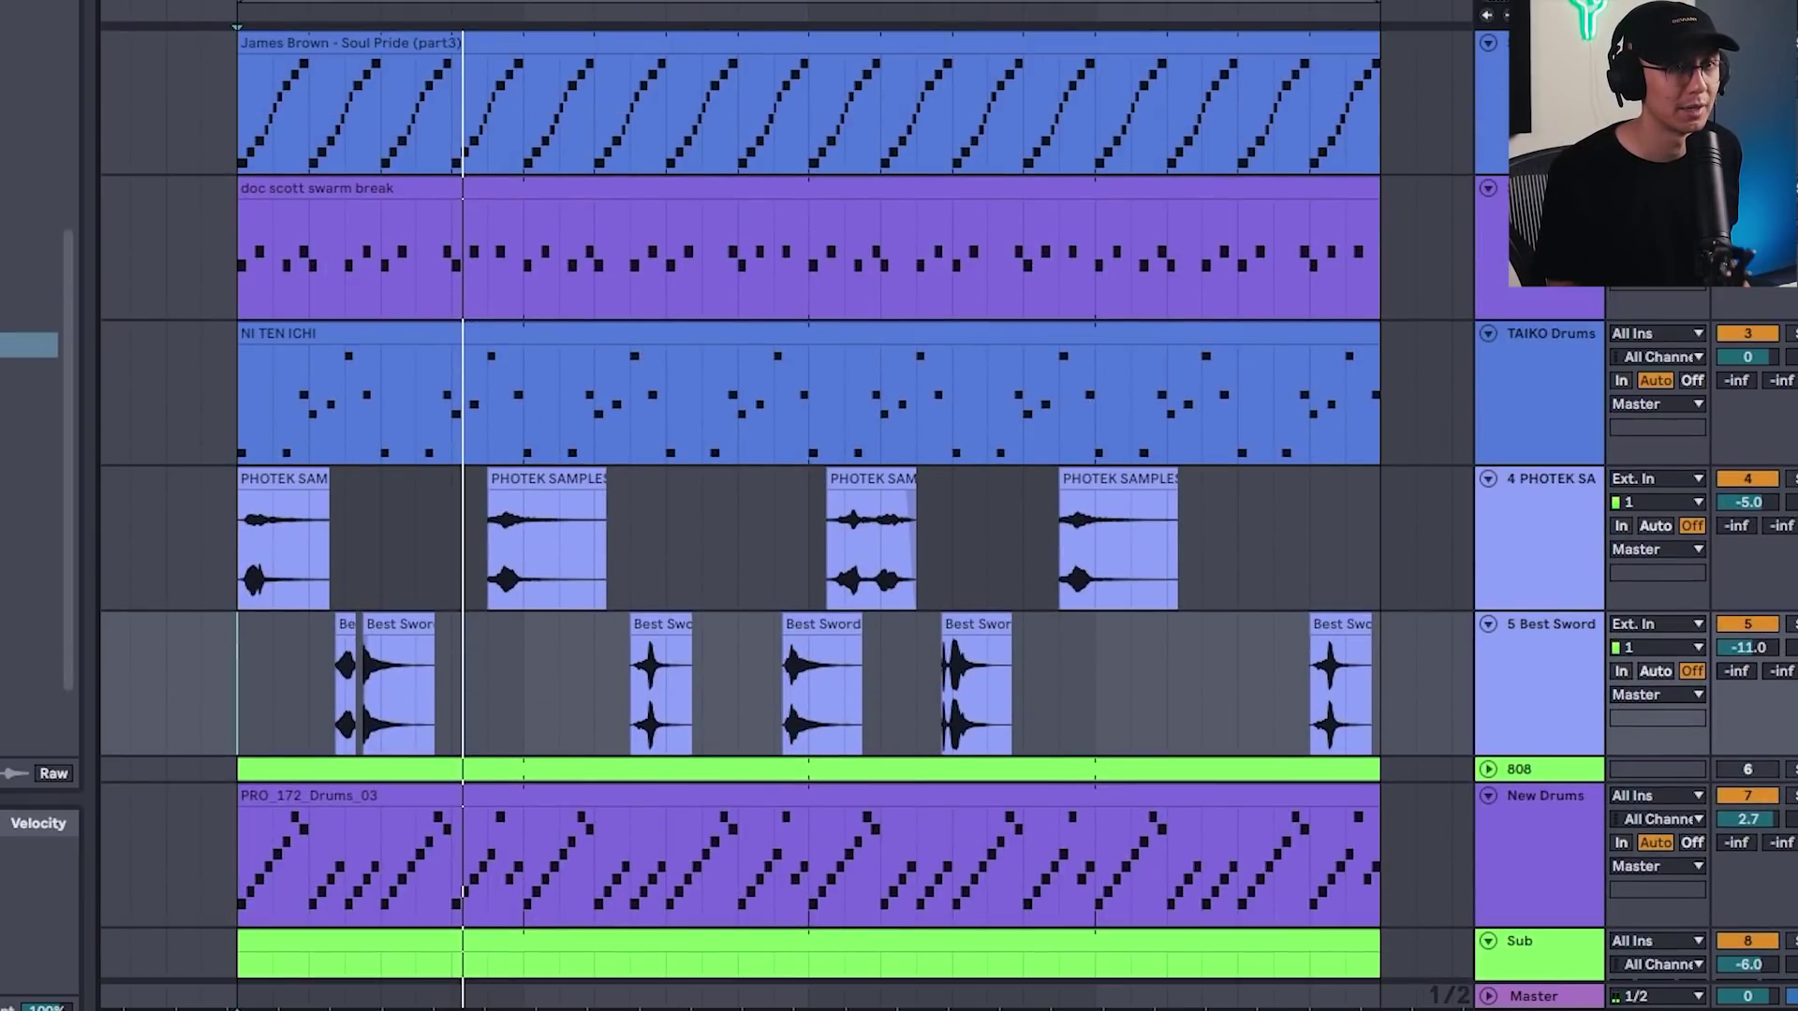